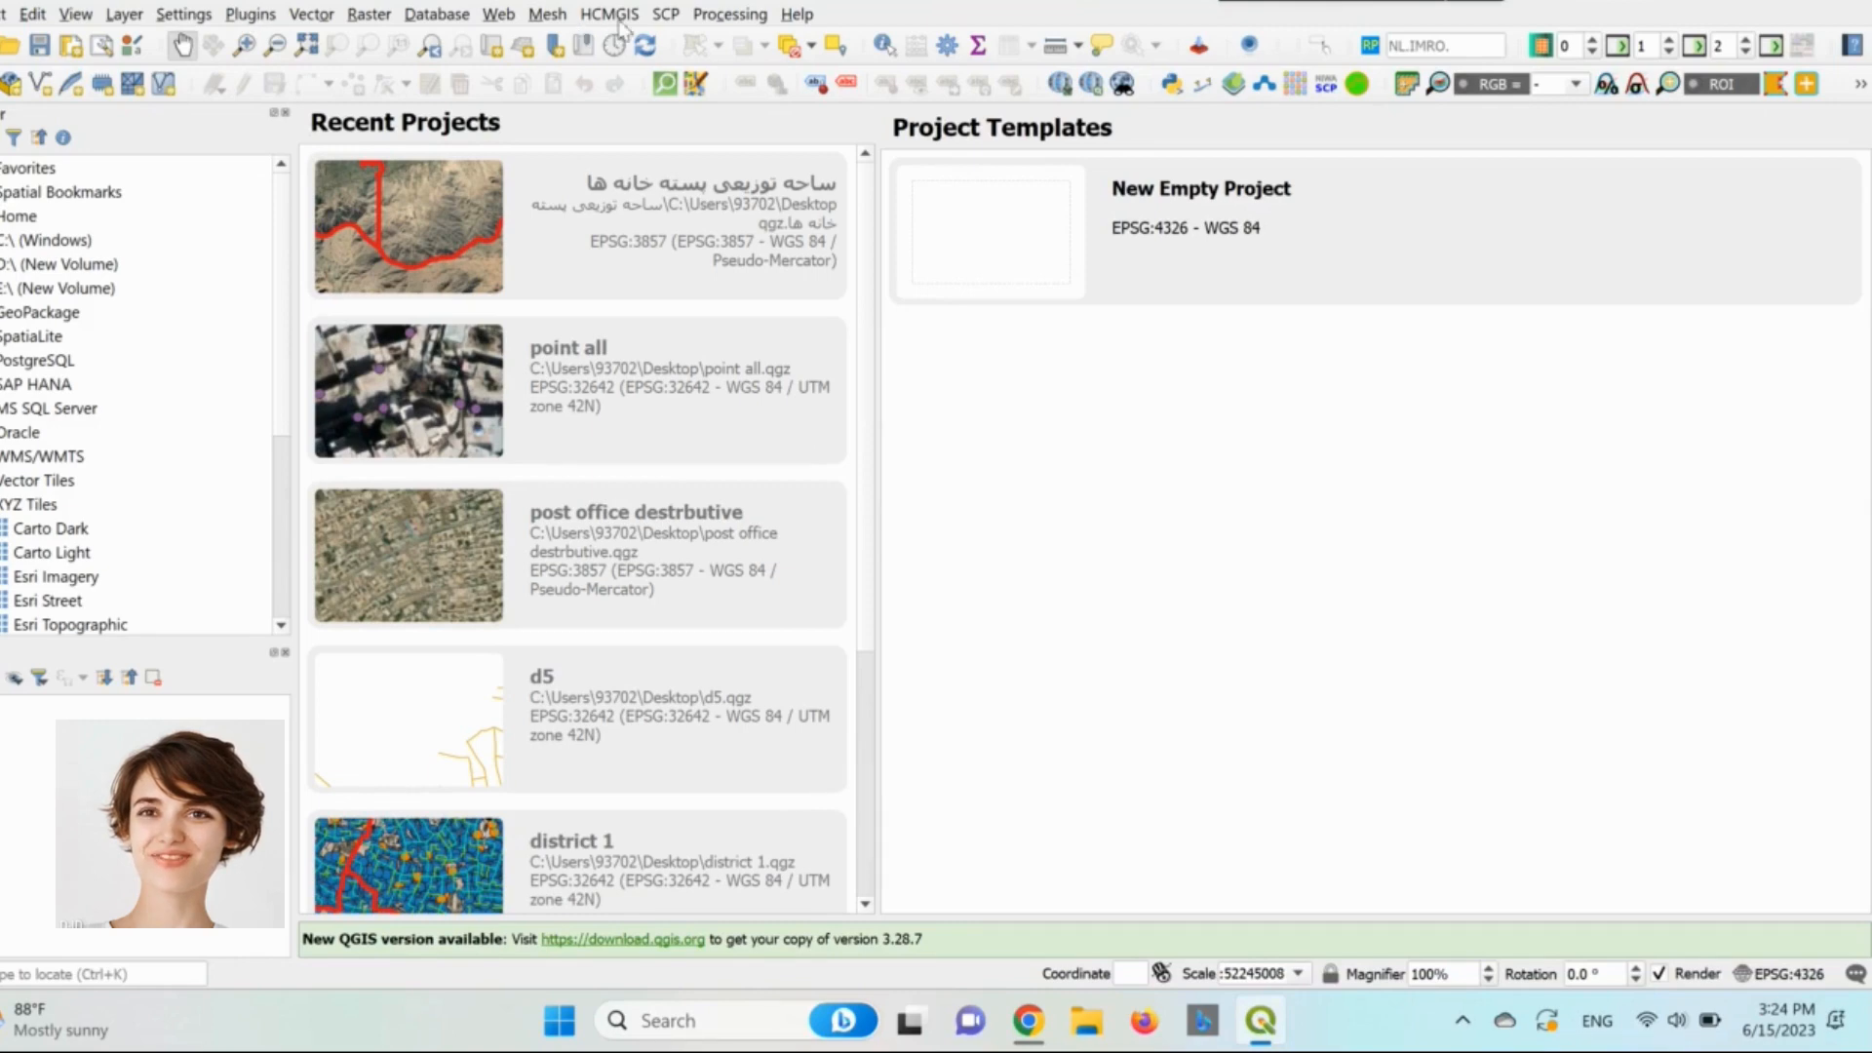
Add the OpenStreetMap XYZ tile layer as the base map of a new project.
scroll(243, 421, down, 3)
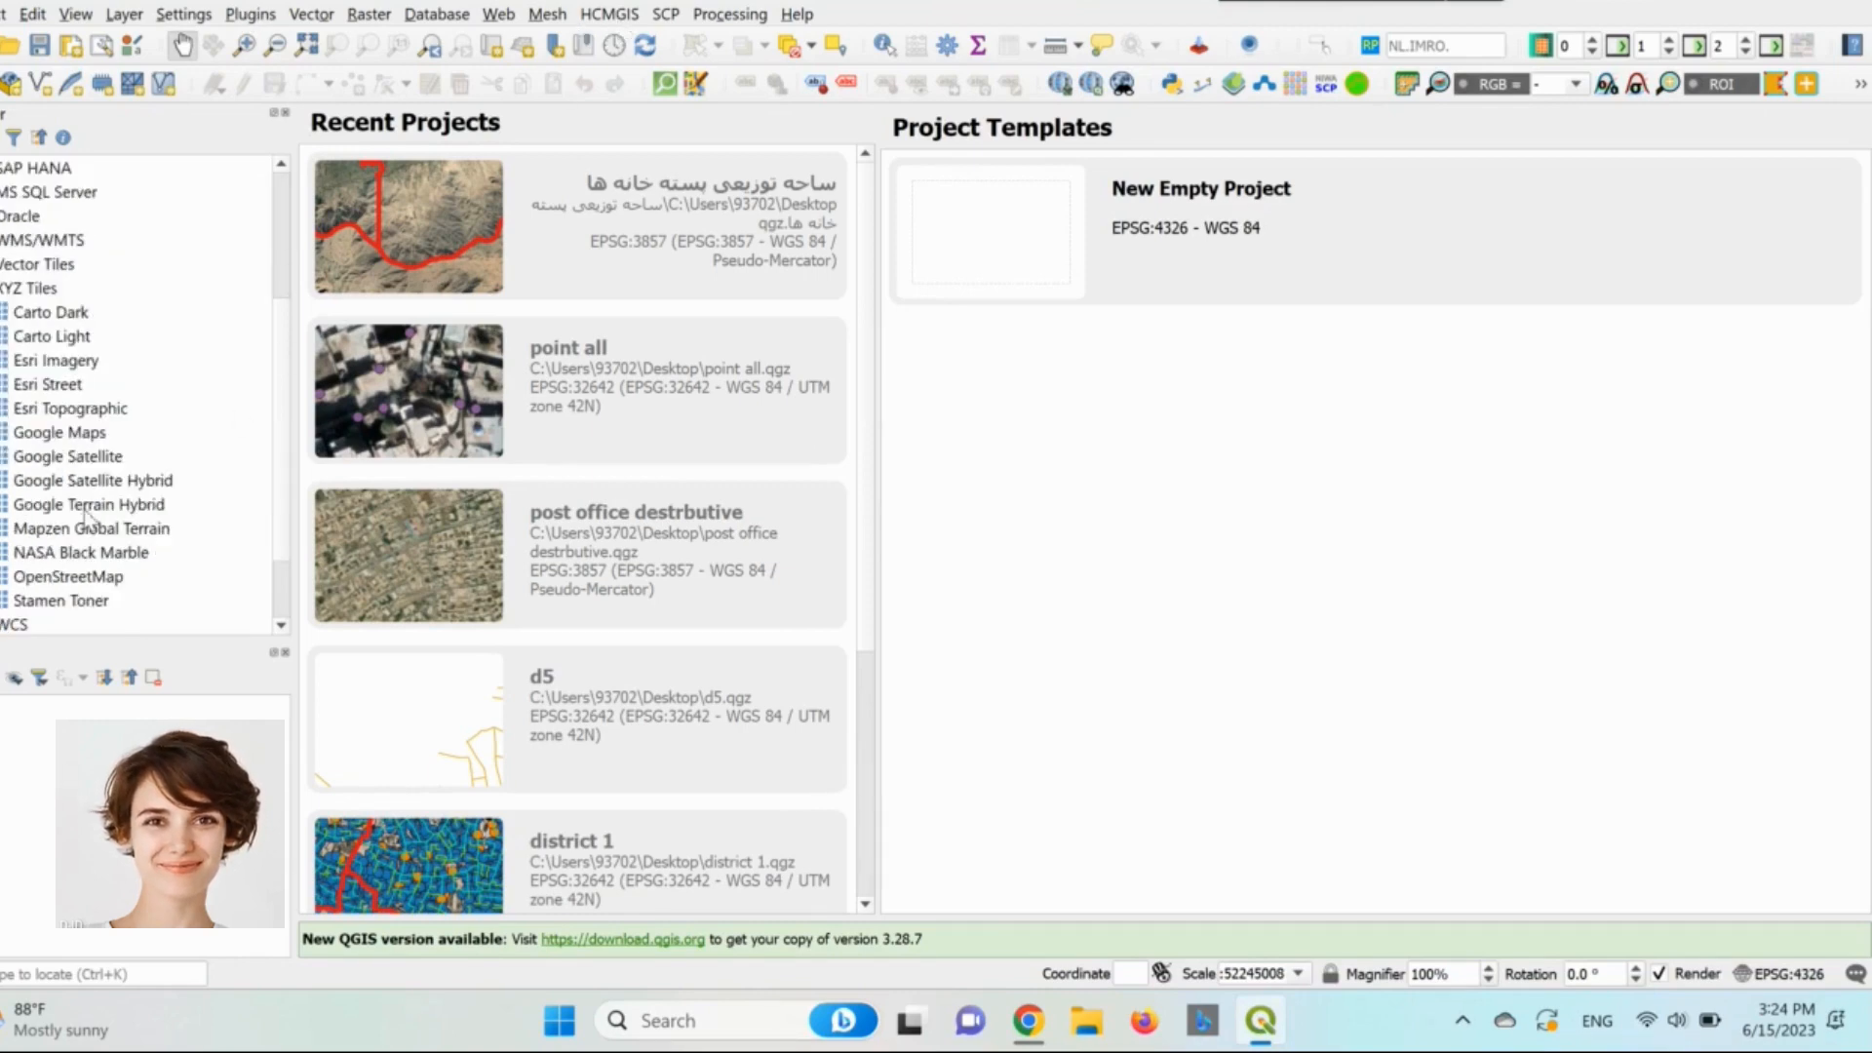
scroll(81, 565, down, 1)
click(76, 505)
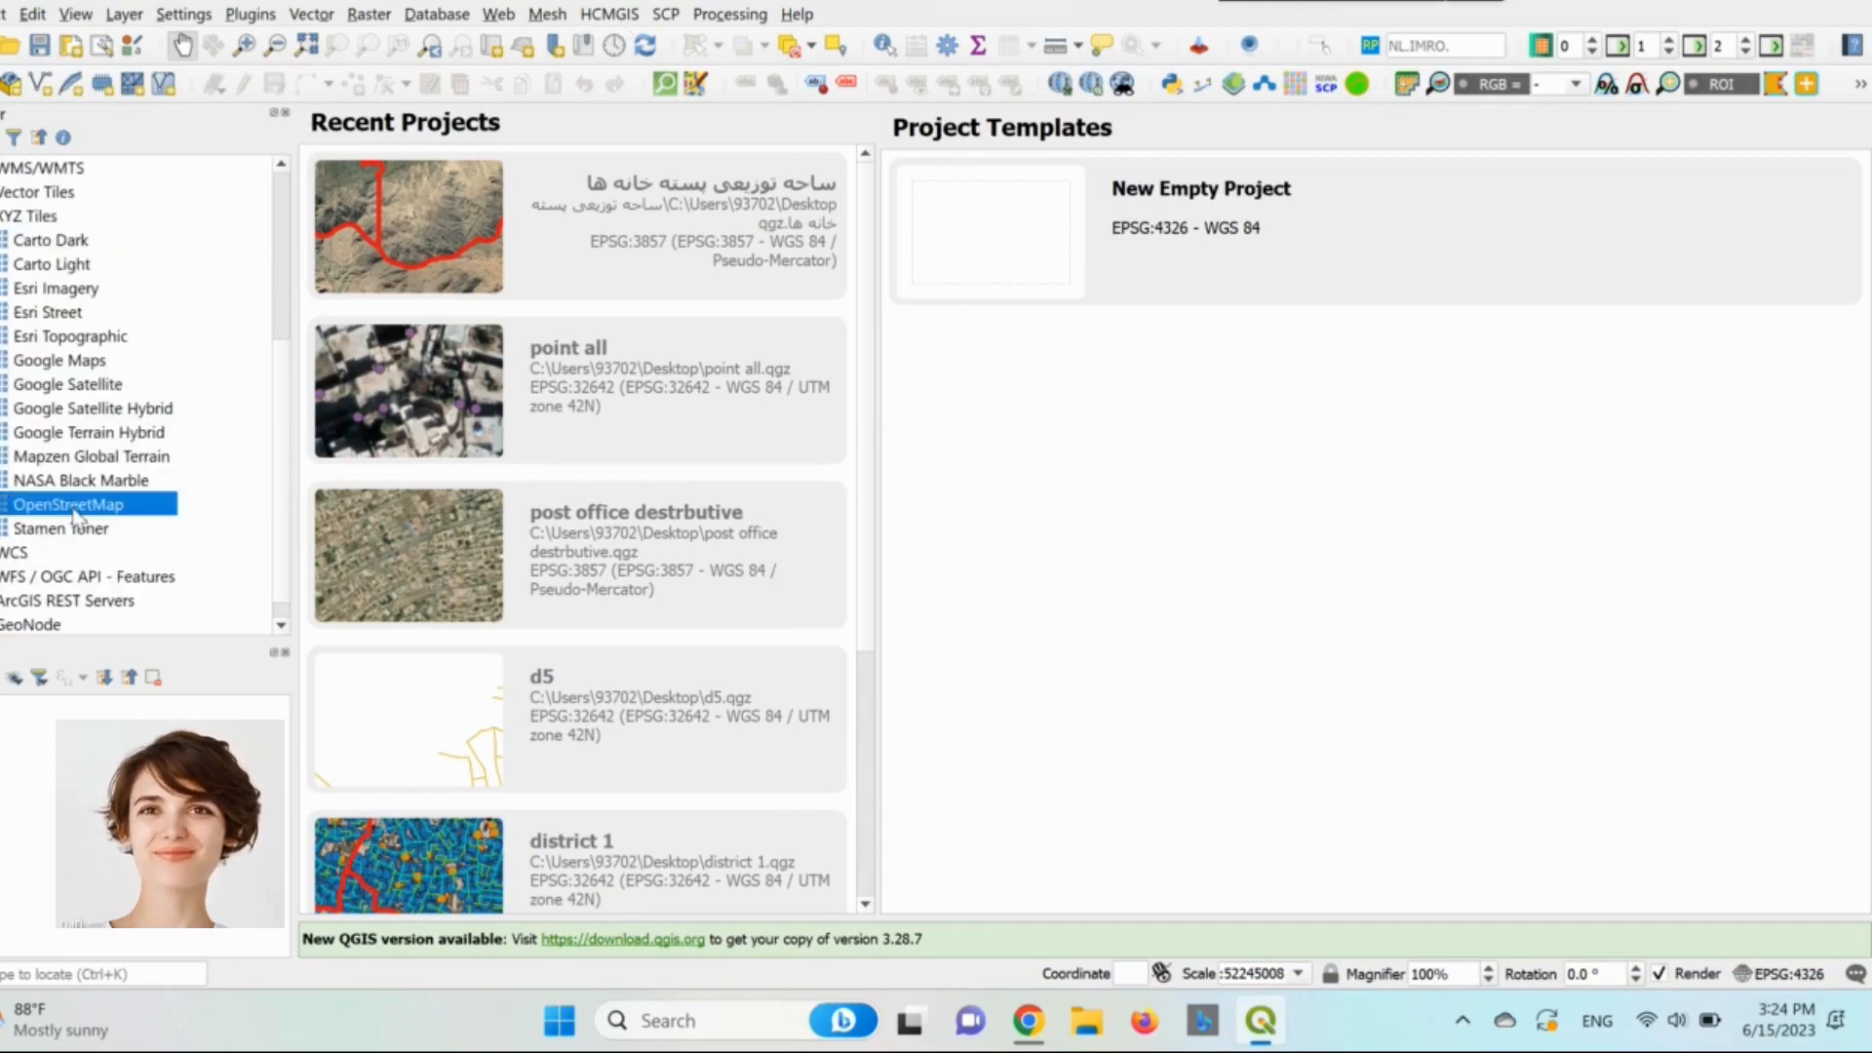
double_click(76, 505)
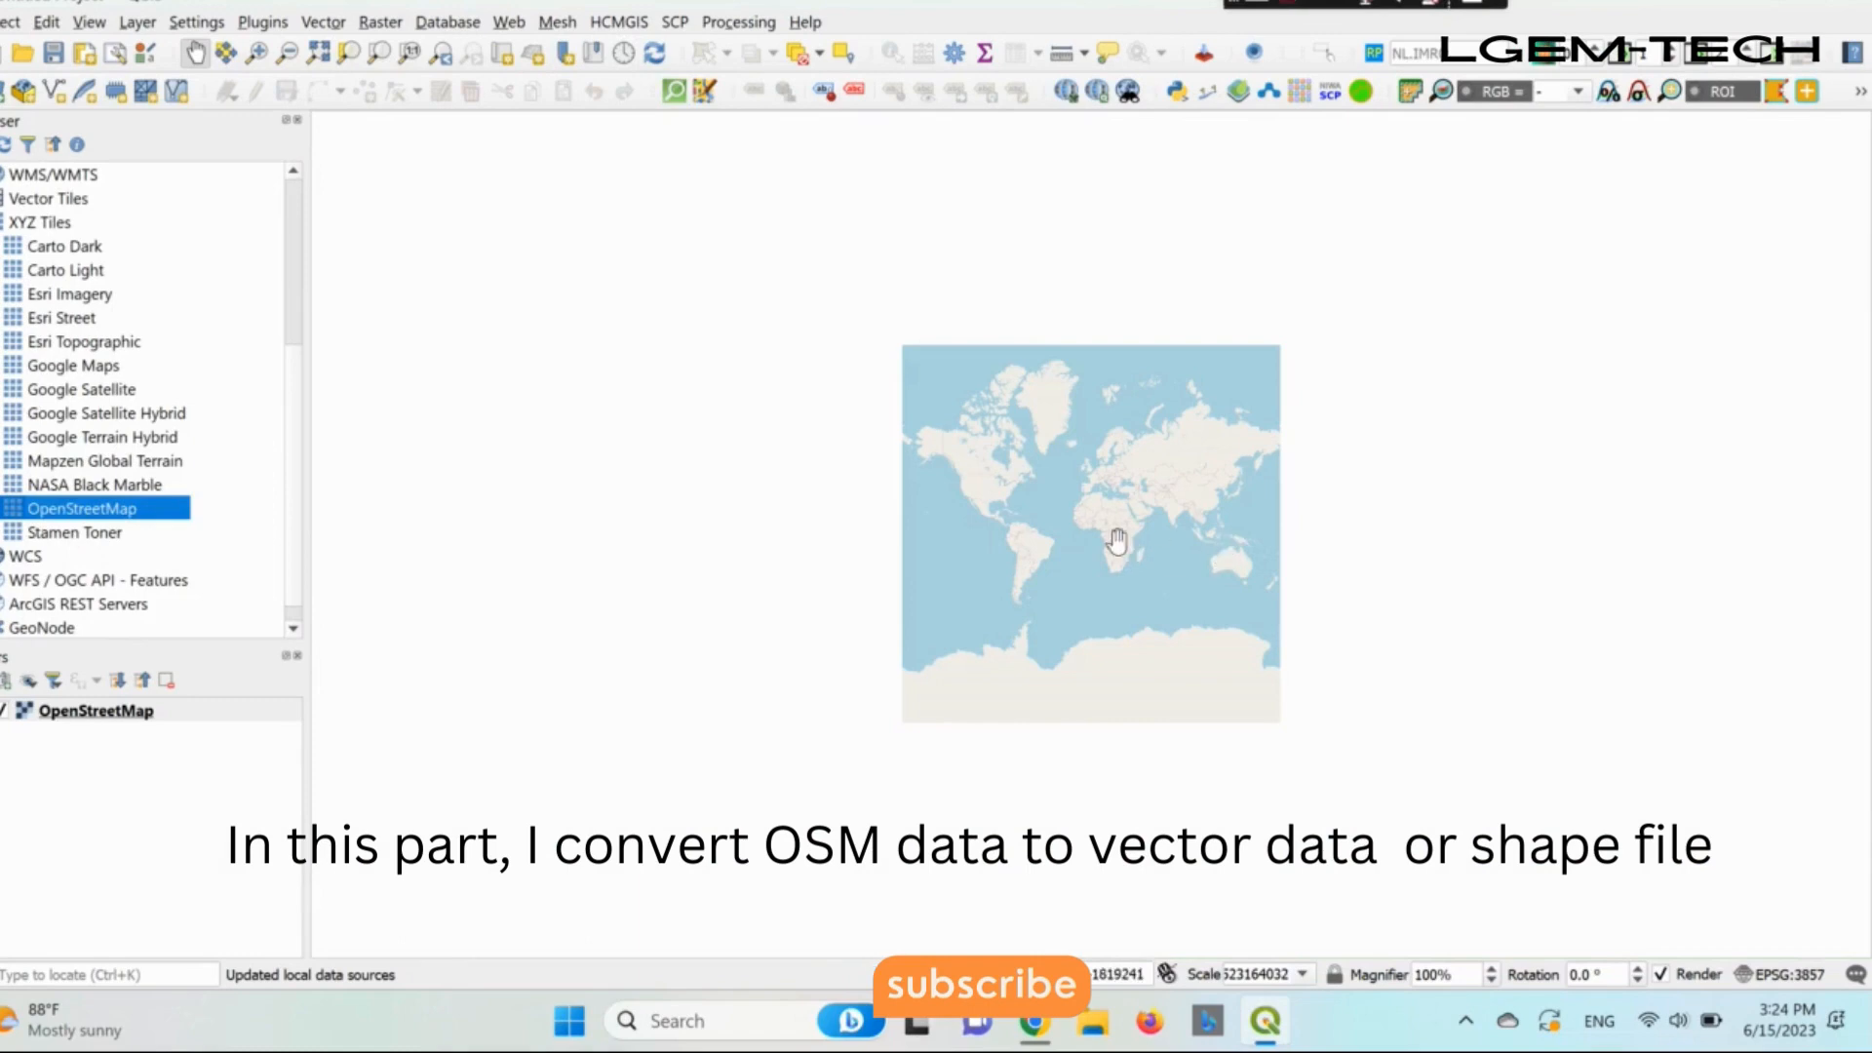
Mark a rectangular OSM download area over downtown Danville, on the southwest side of the Dan River.
scroll(972, 494, up, 3)
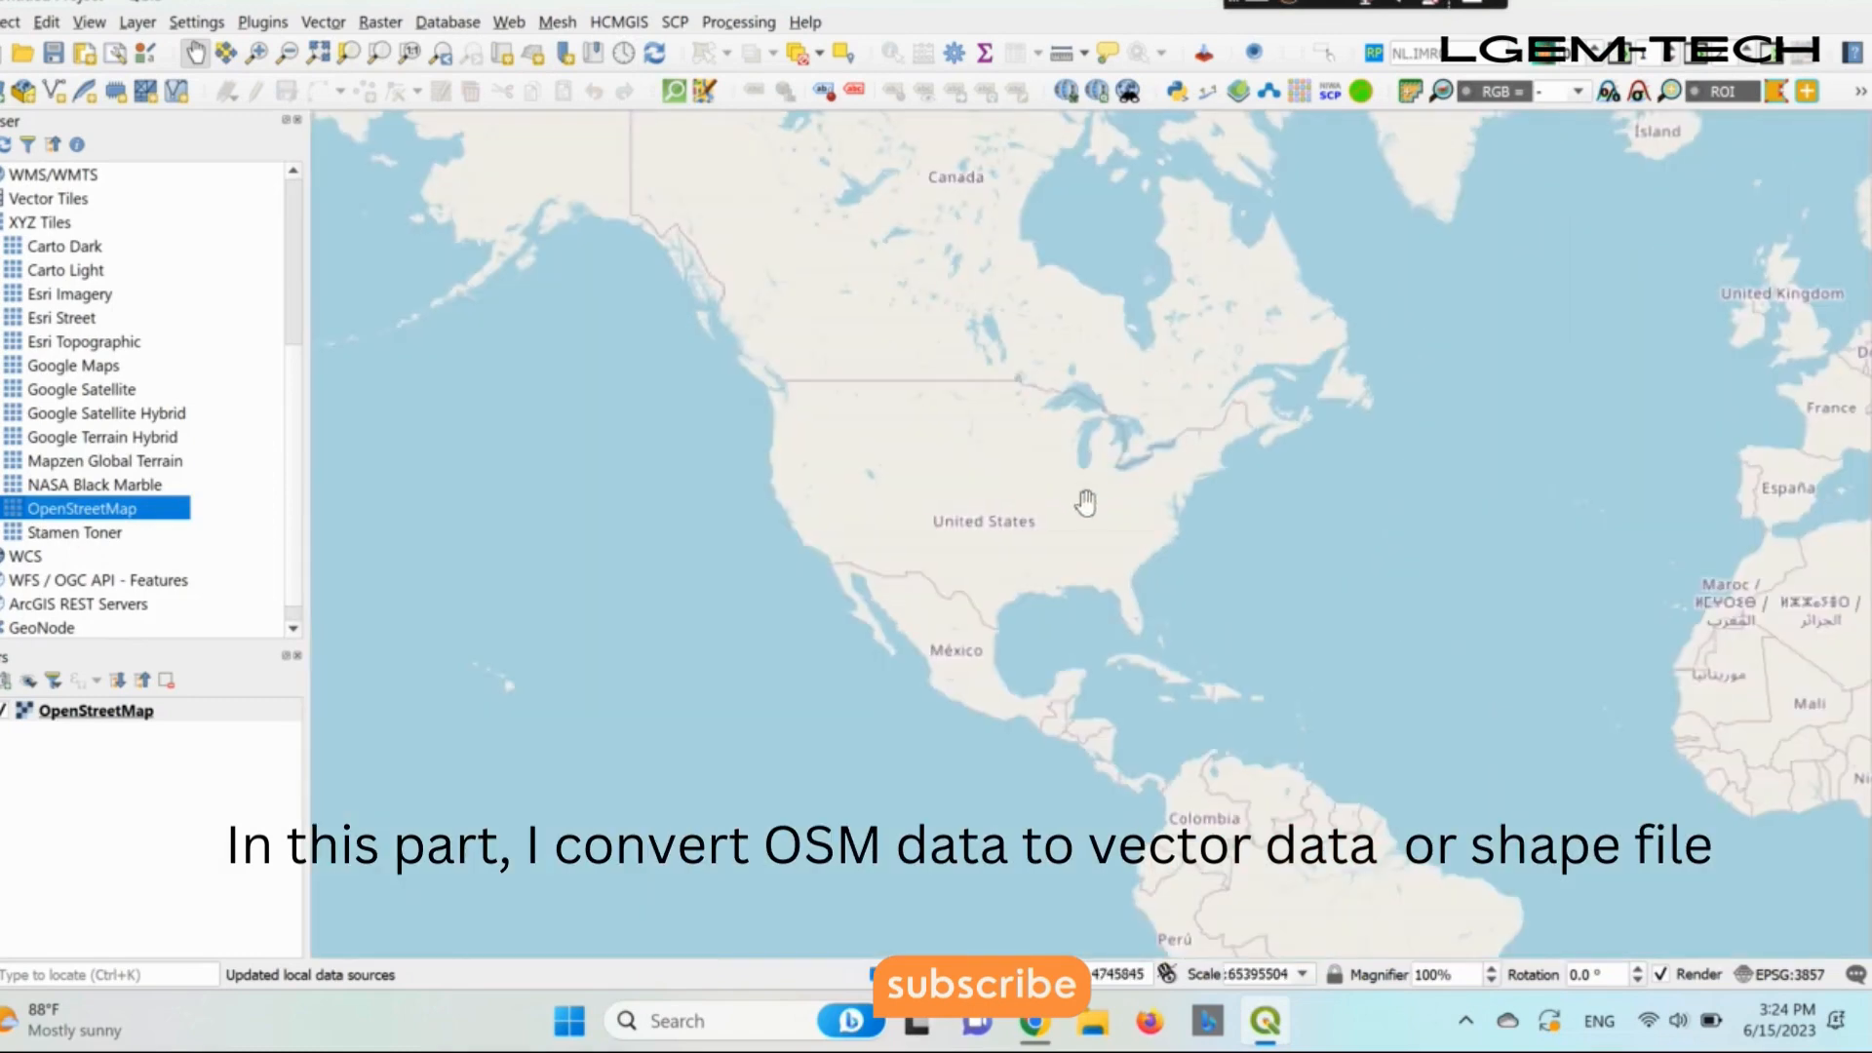
scroll(1090, 514, up, 1)
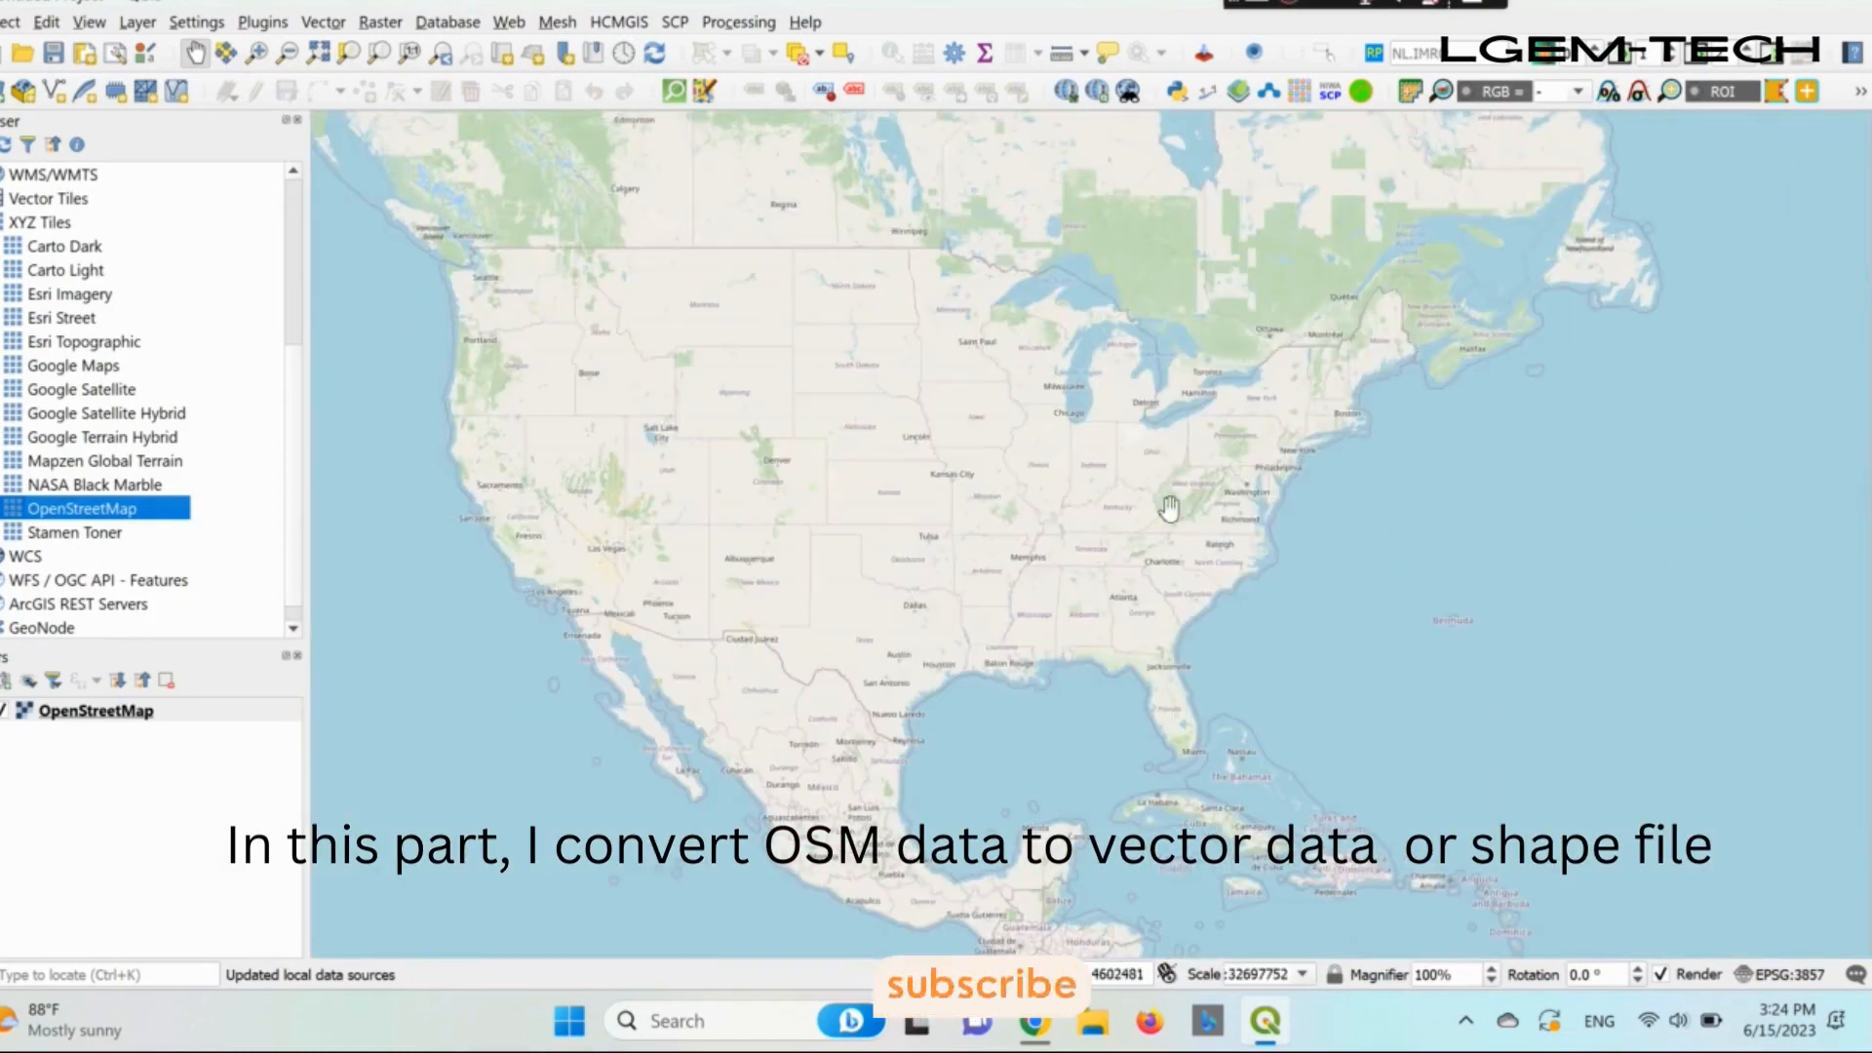
scroll(1134, 517, up, 1)
scroll(1026, 554, up, 1)
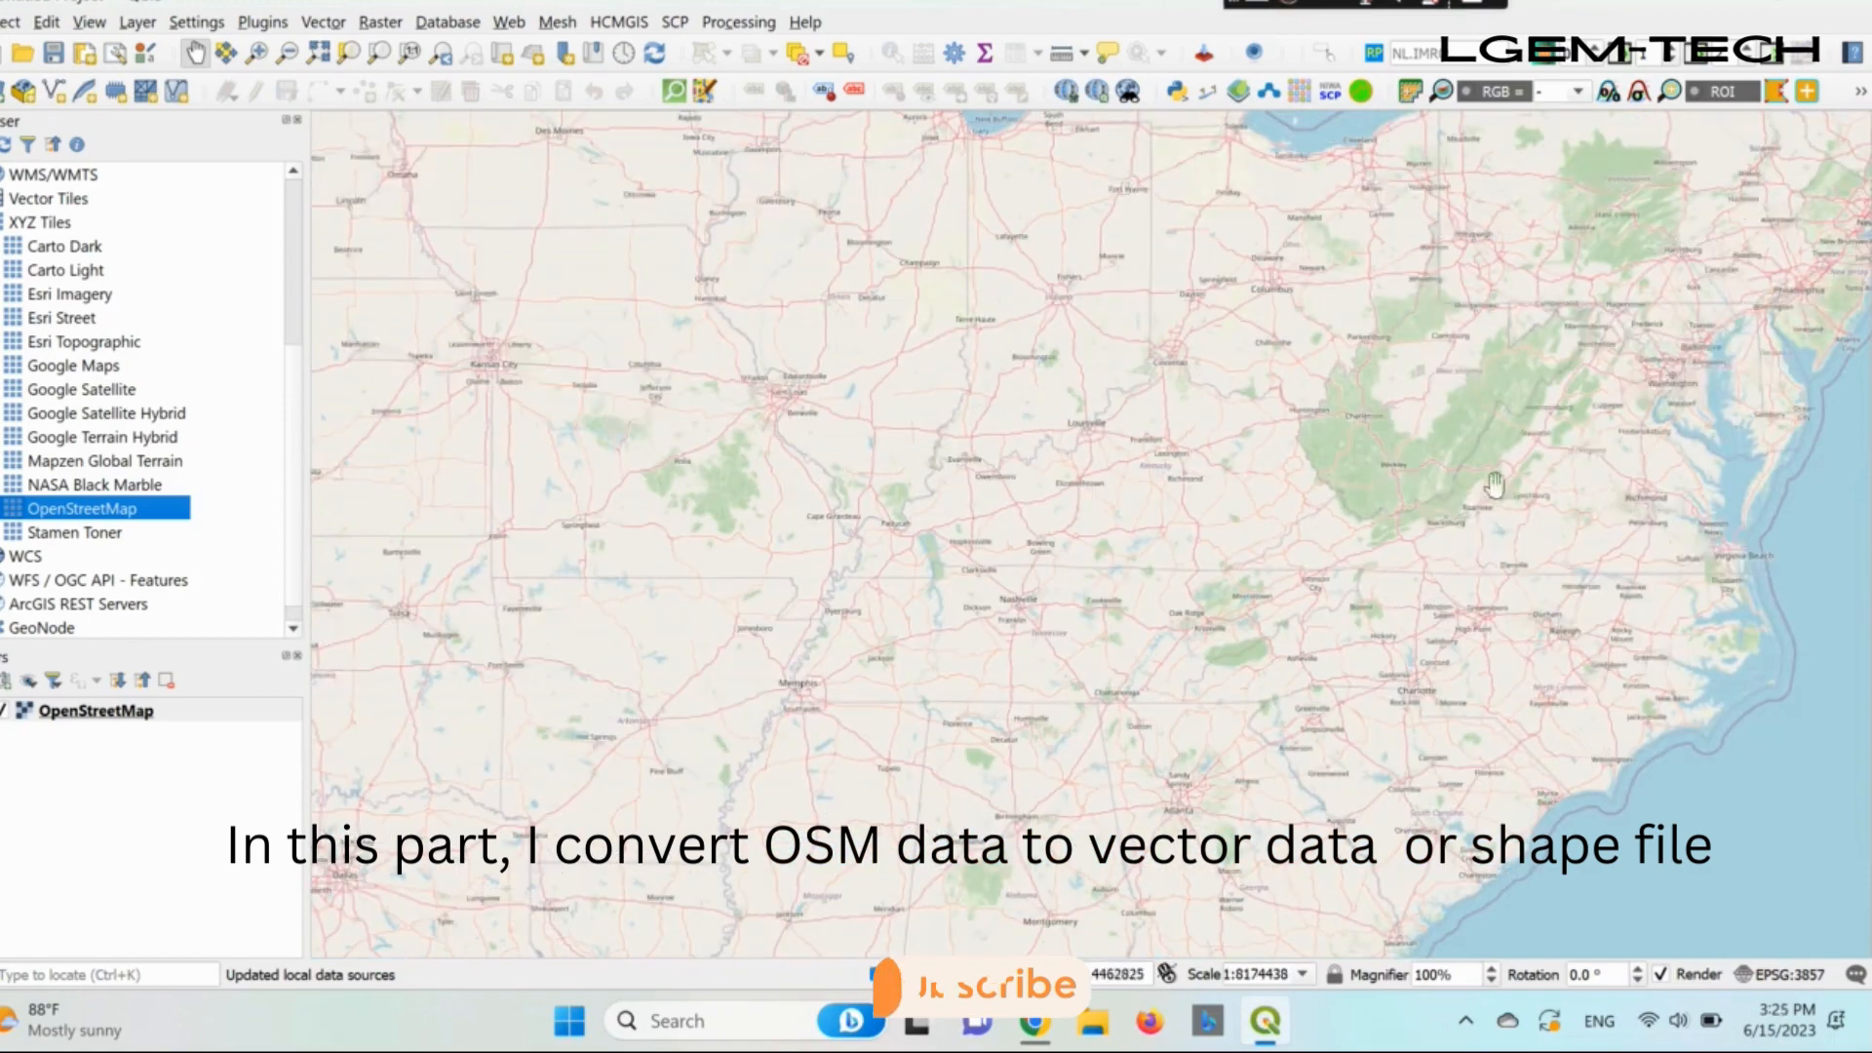
drag(1300, 483, 965, 577)
scroll(1089, 713, up, 3)
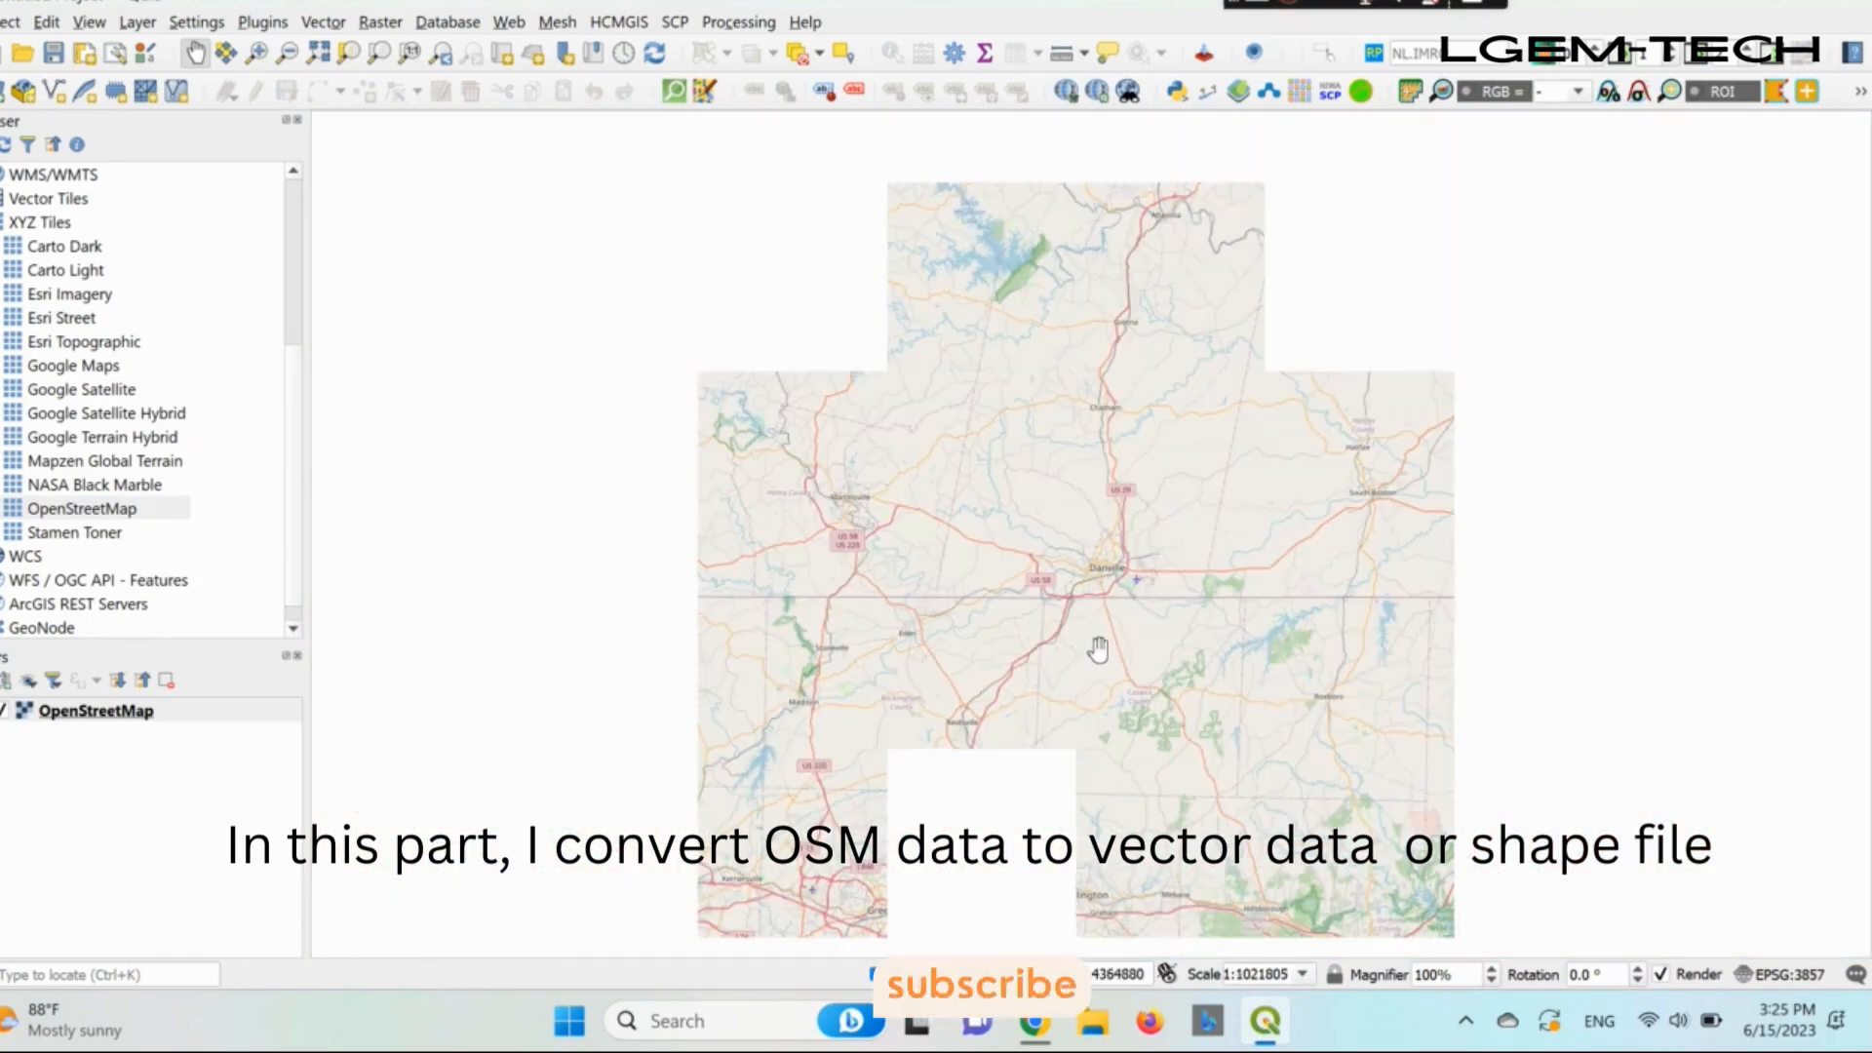
scroll(1099, 648, up, 1)
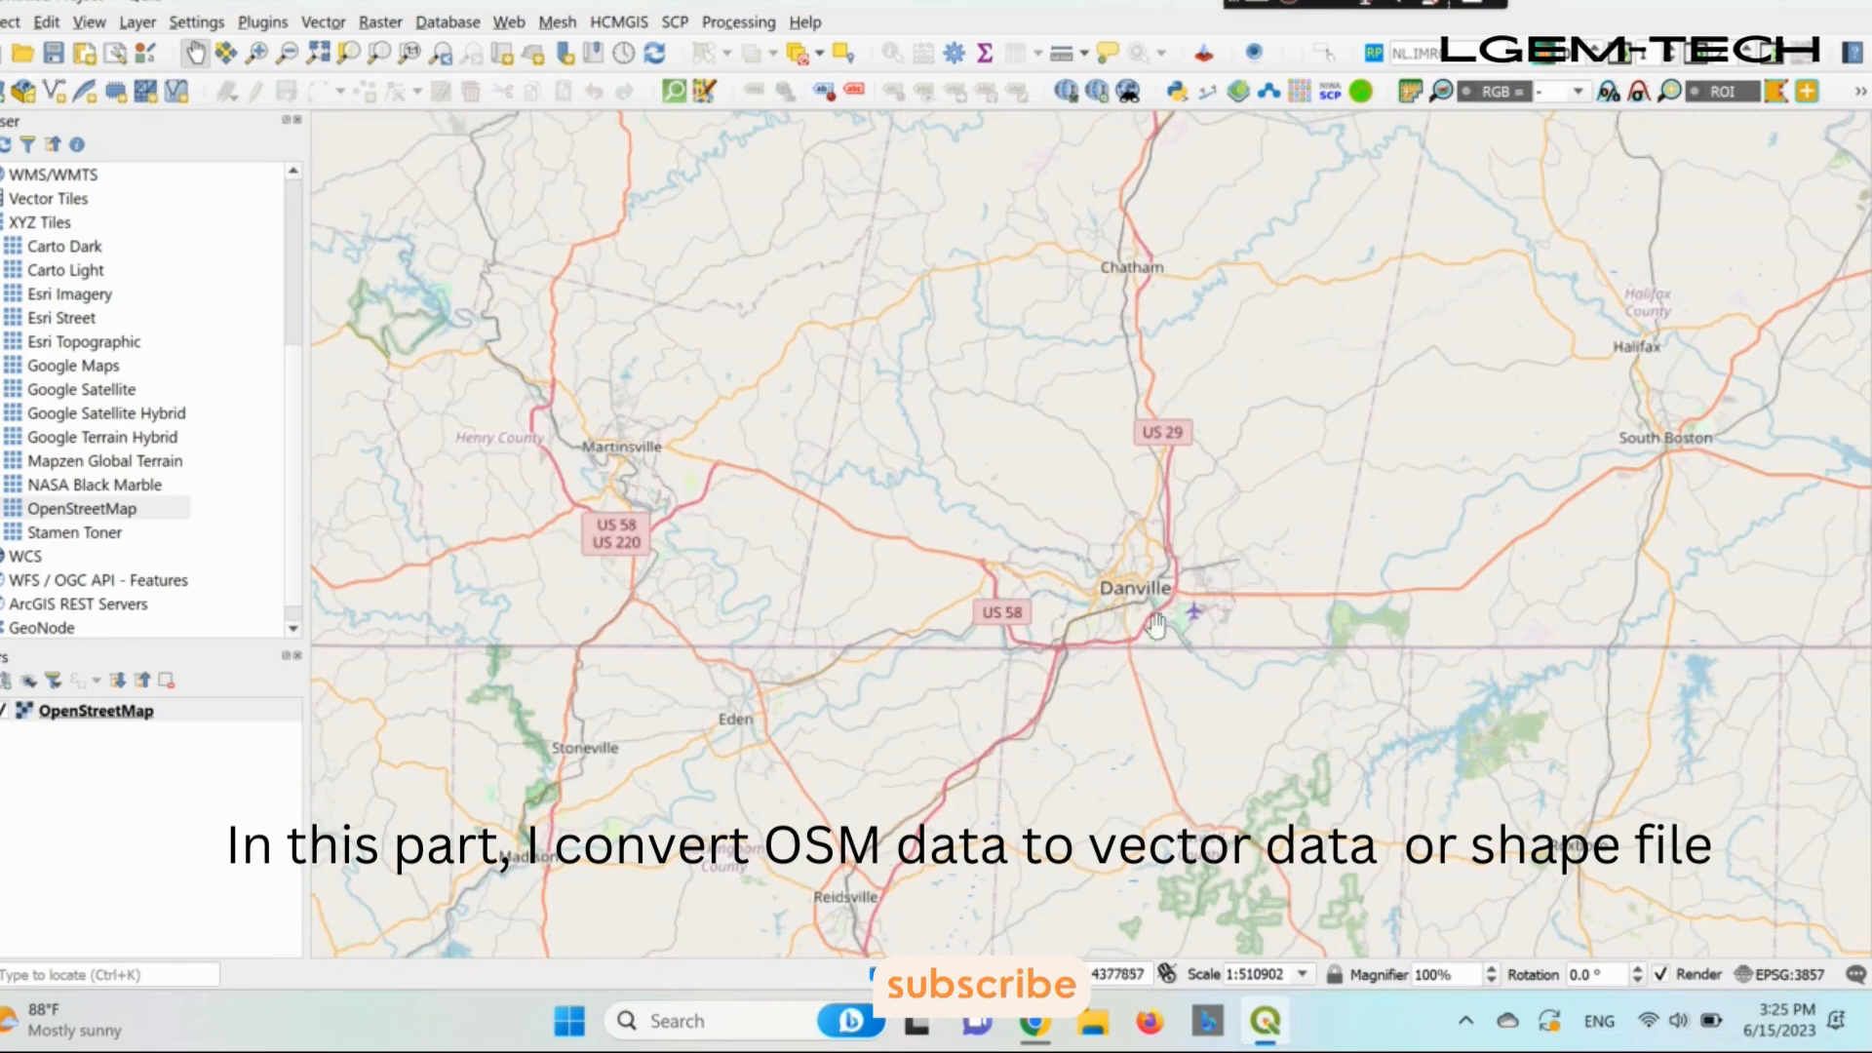
scroll(1150, 614, up, 2)
scroll(1072, 531, up, 1)
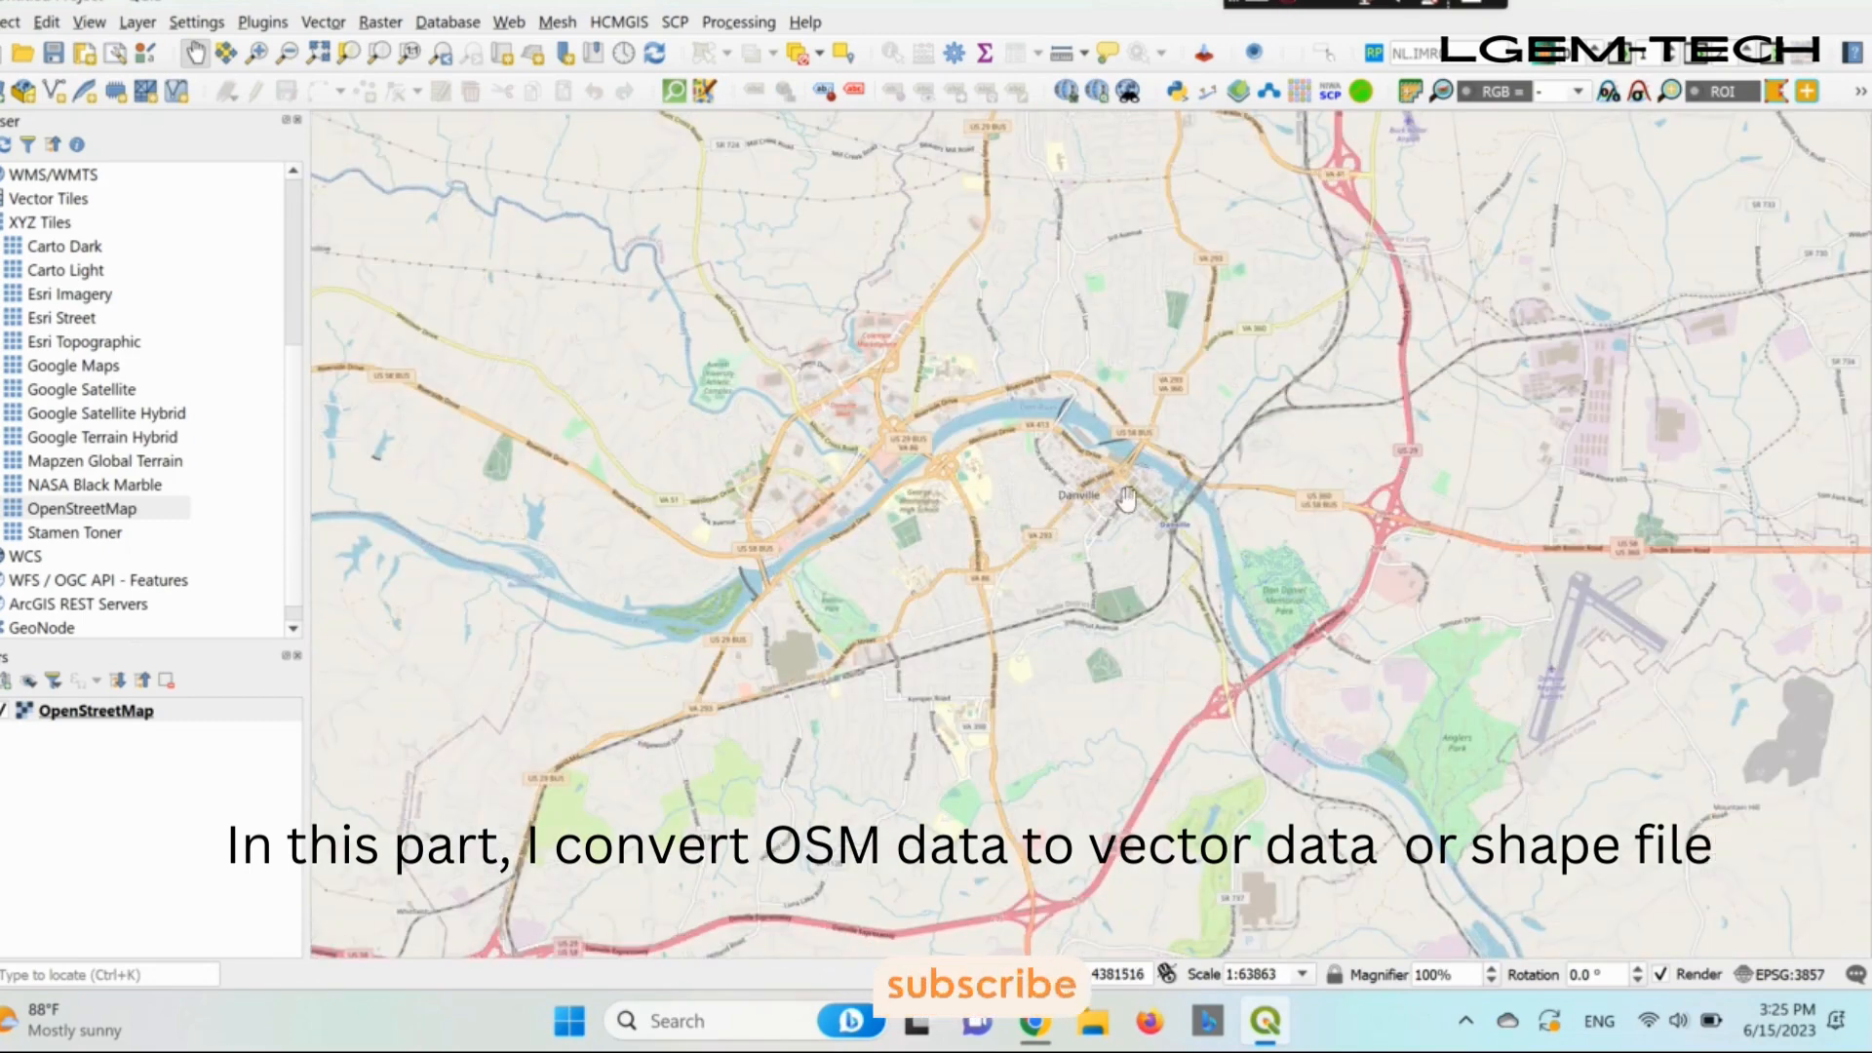
scroll(1127, 499, up, 2)
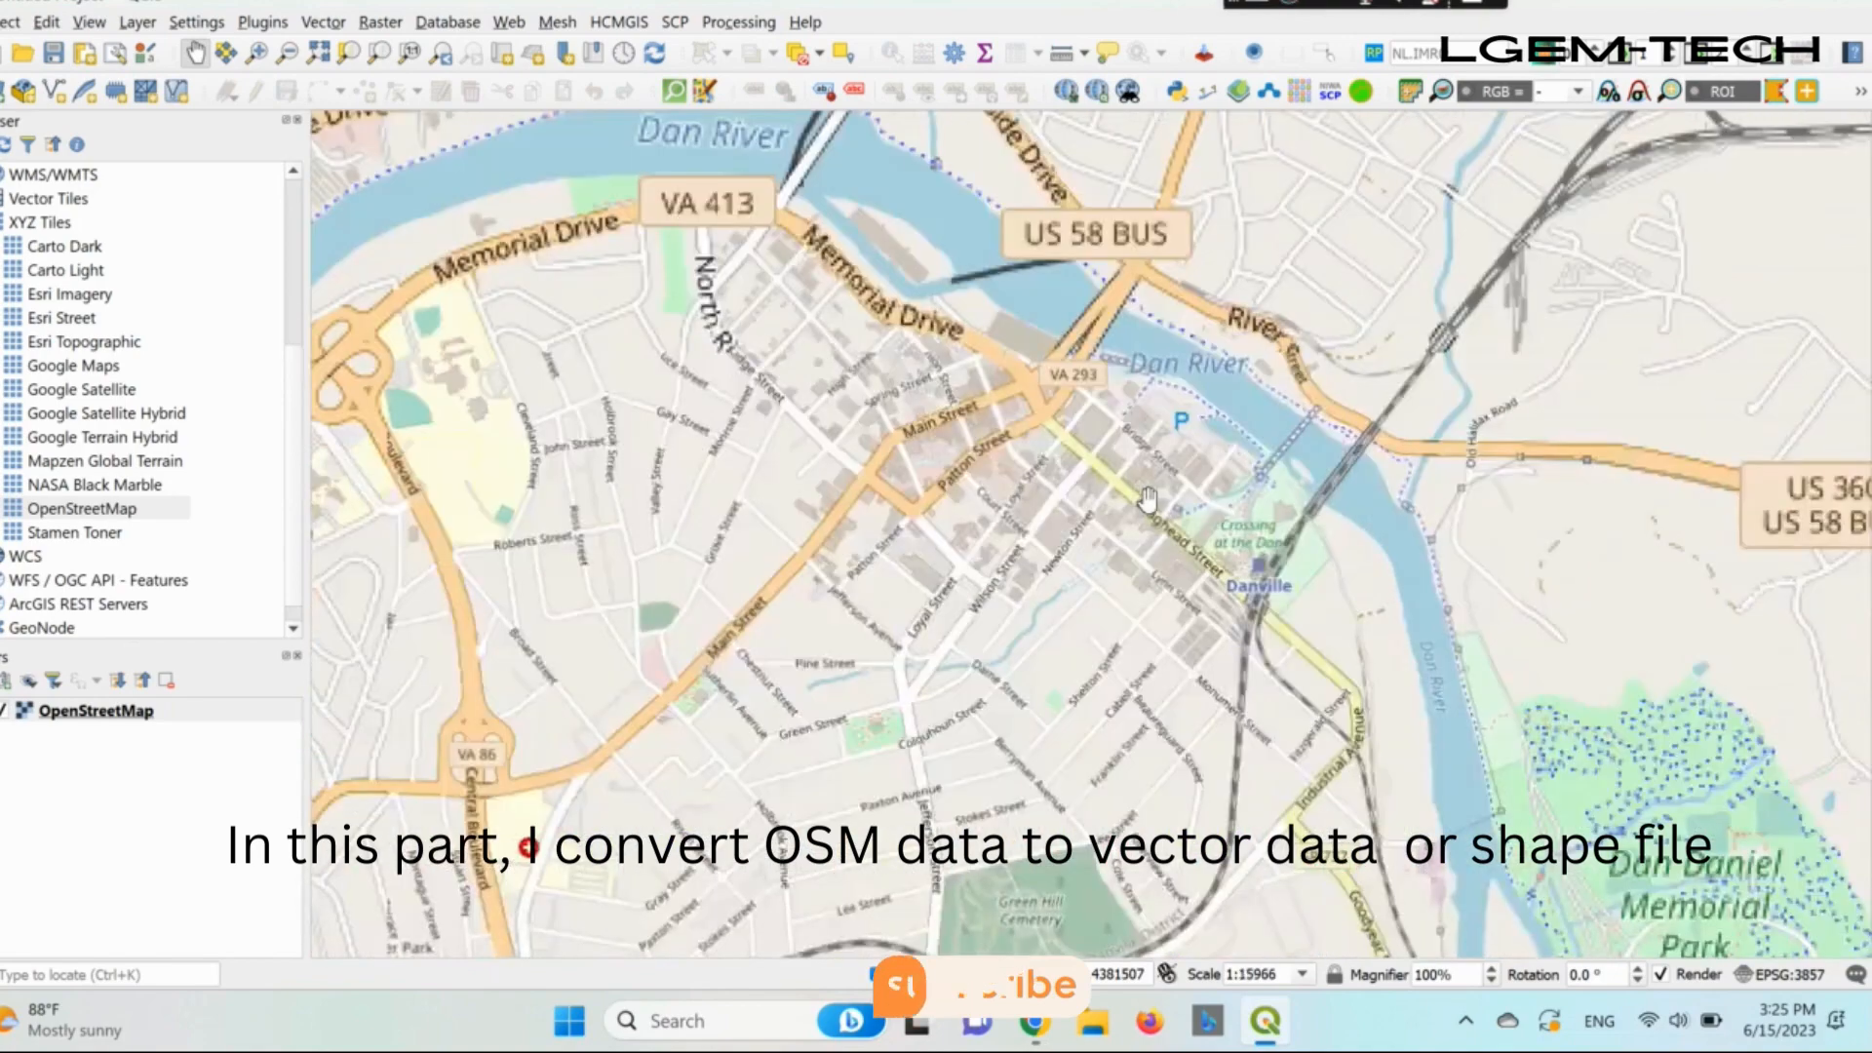
scroll(1148, 499, up, 1)
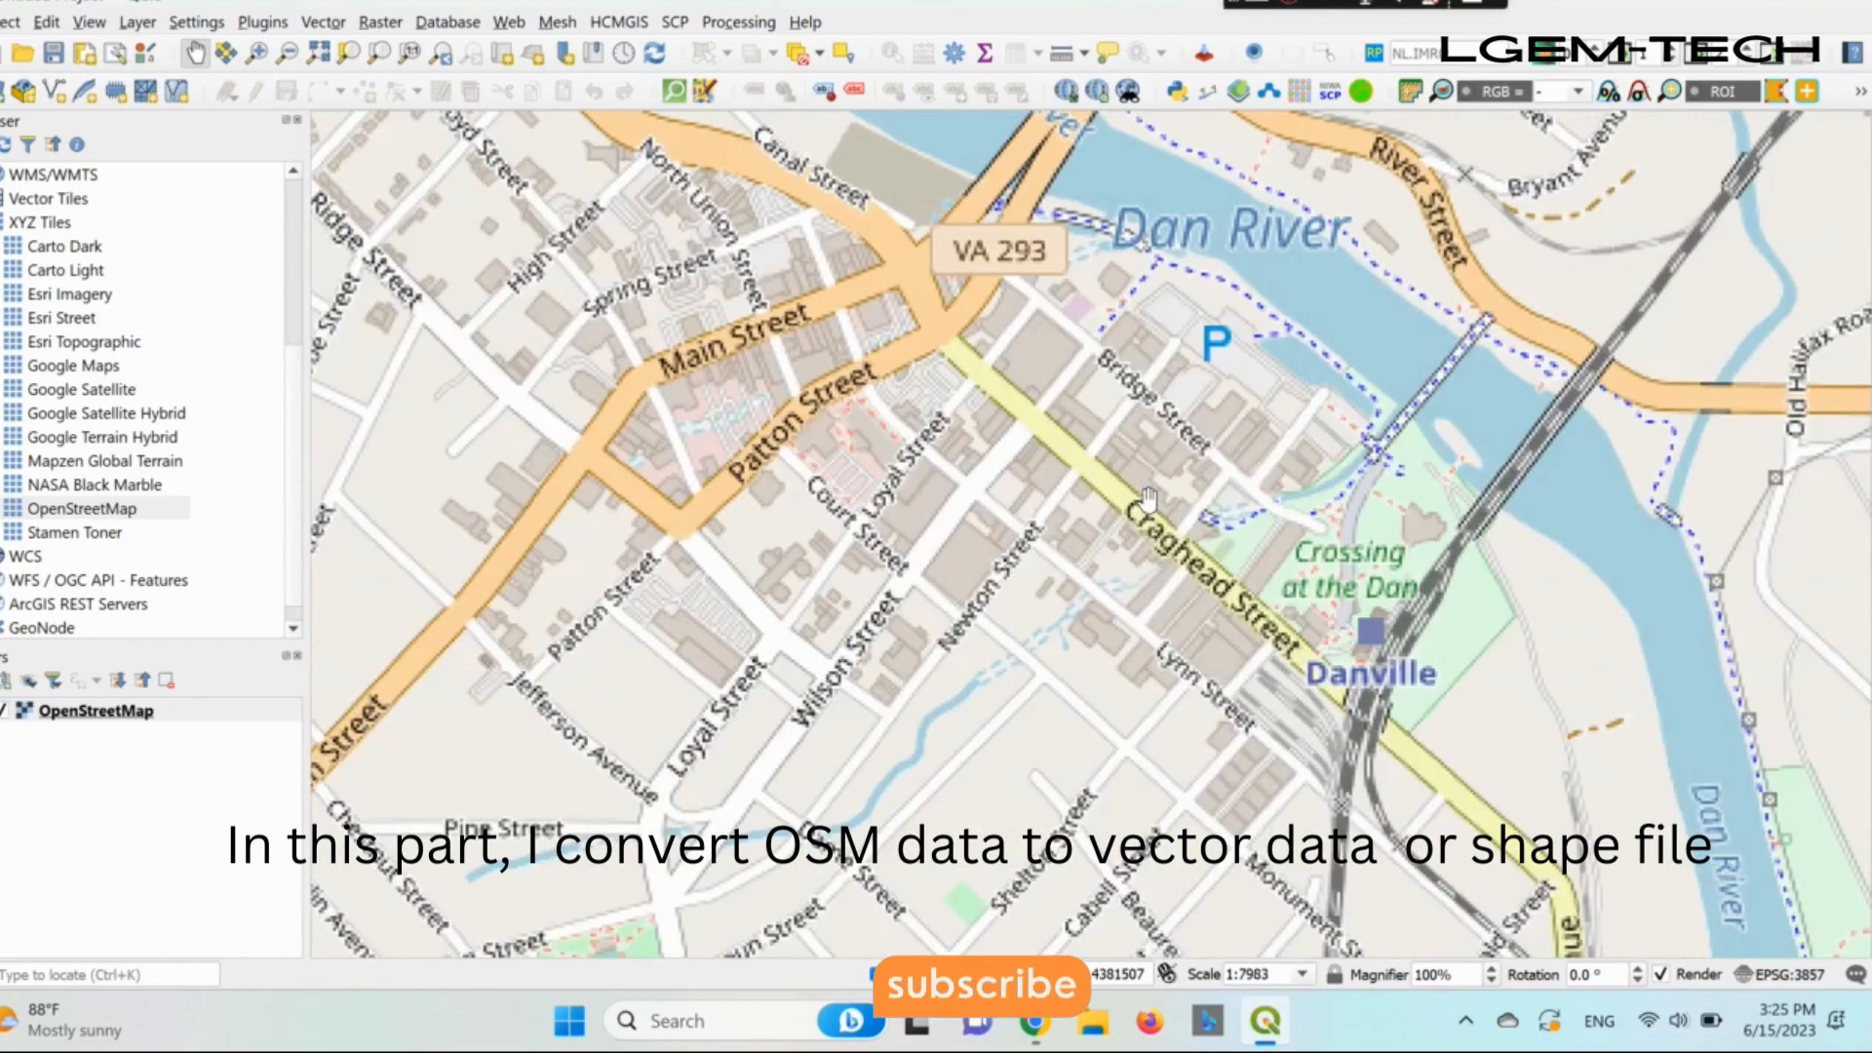
scroll(1147, 500, up, 1)
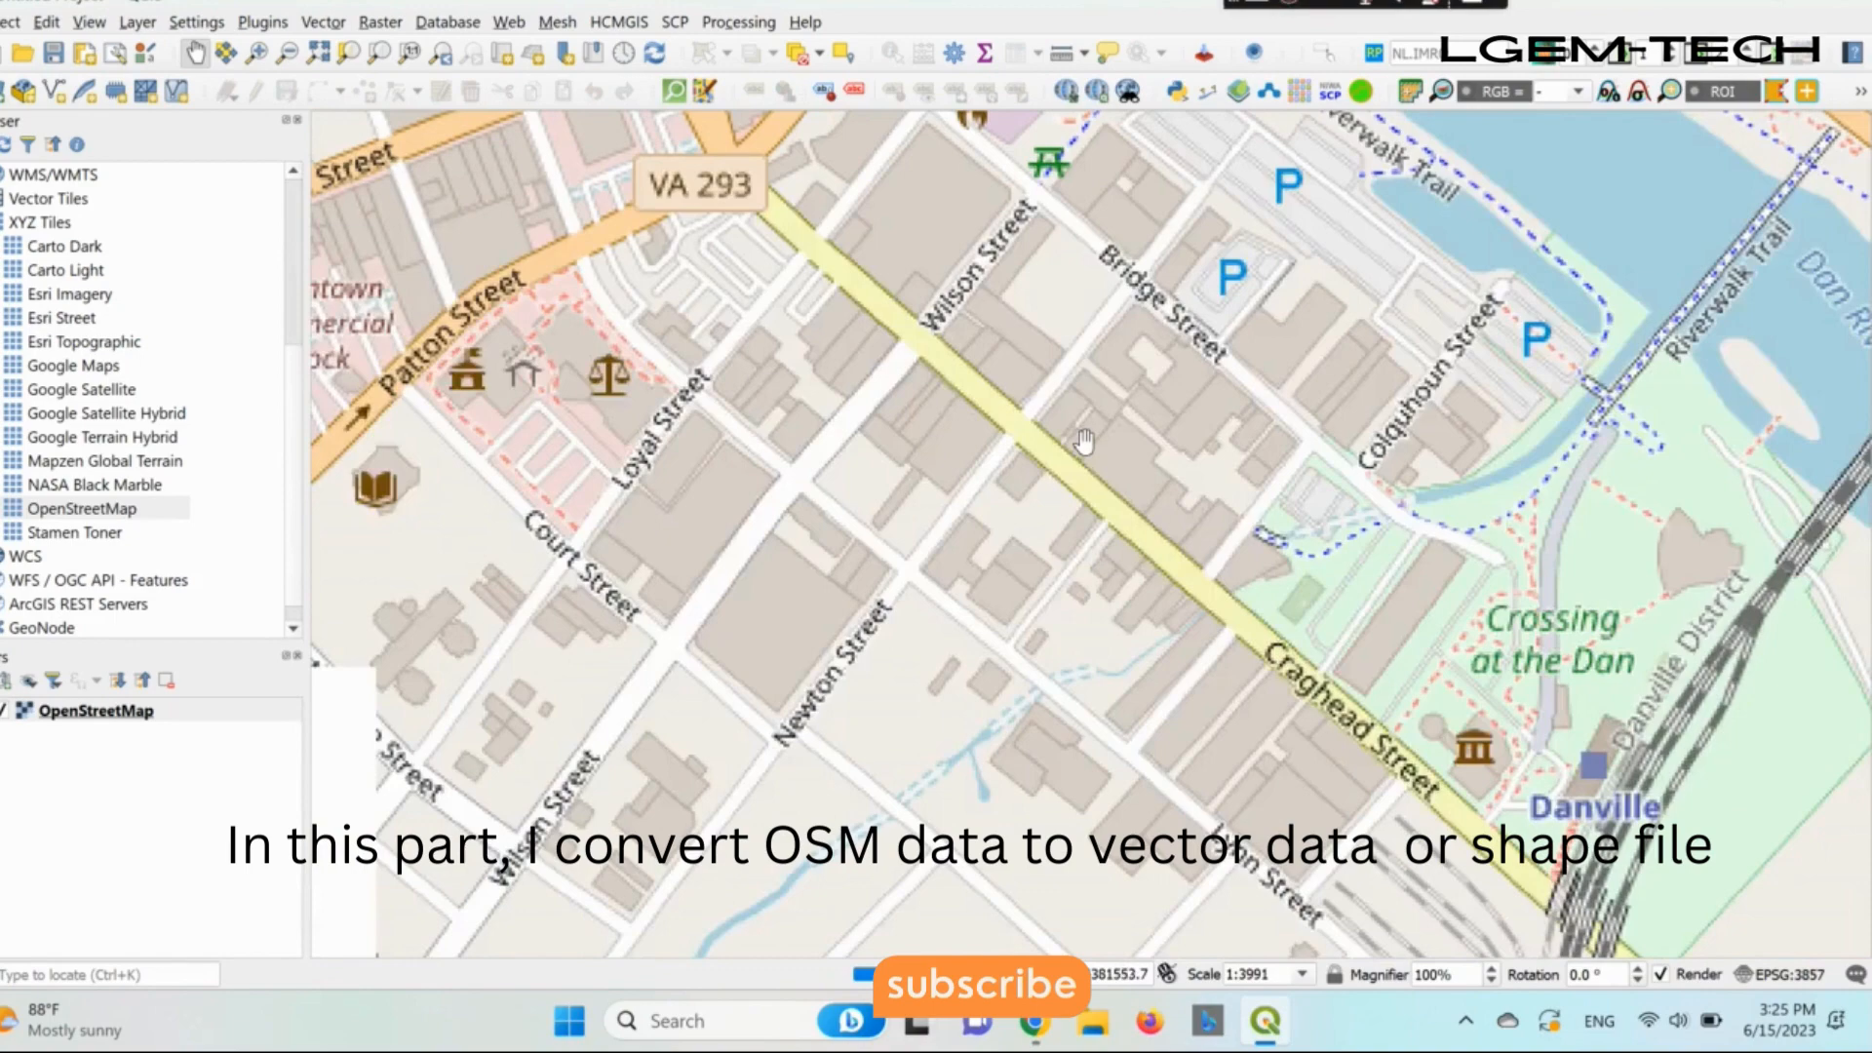
scroll(1084, 441, down, 1)
drag(973, 387, 1004, 508)
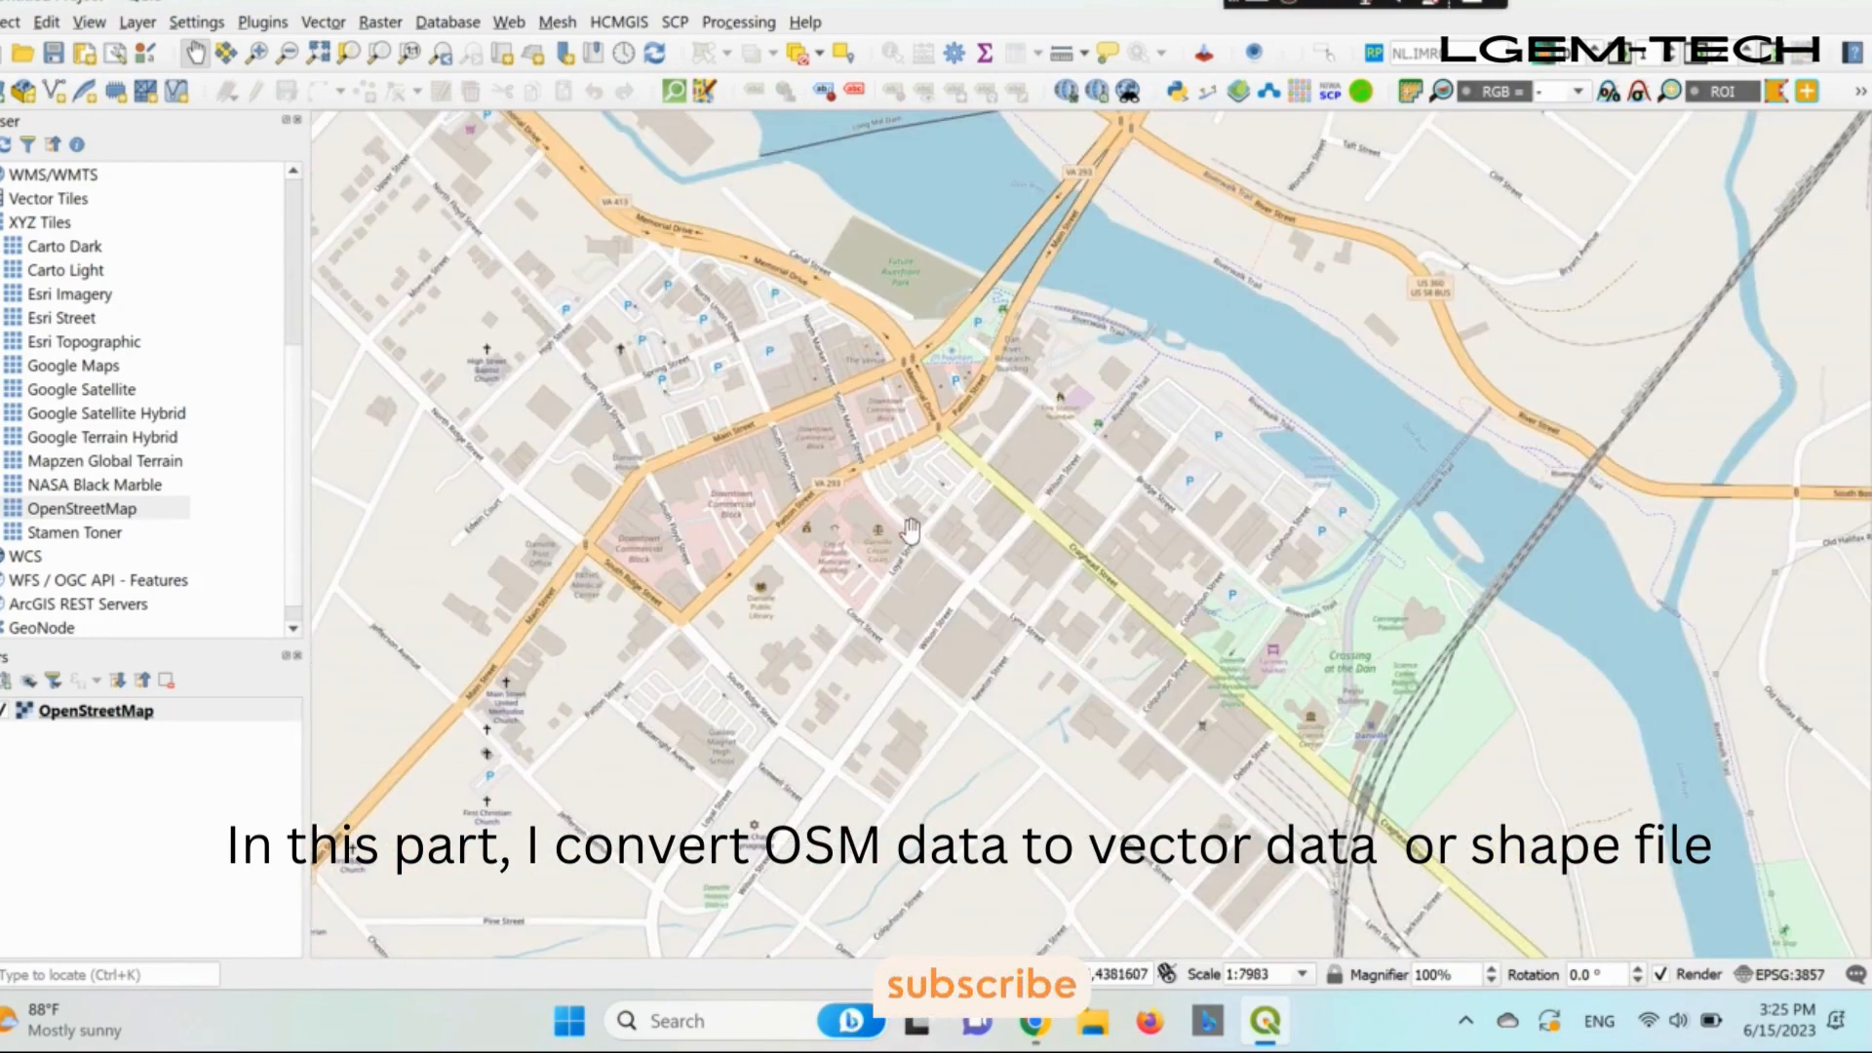
click(1323, 54)
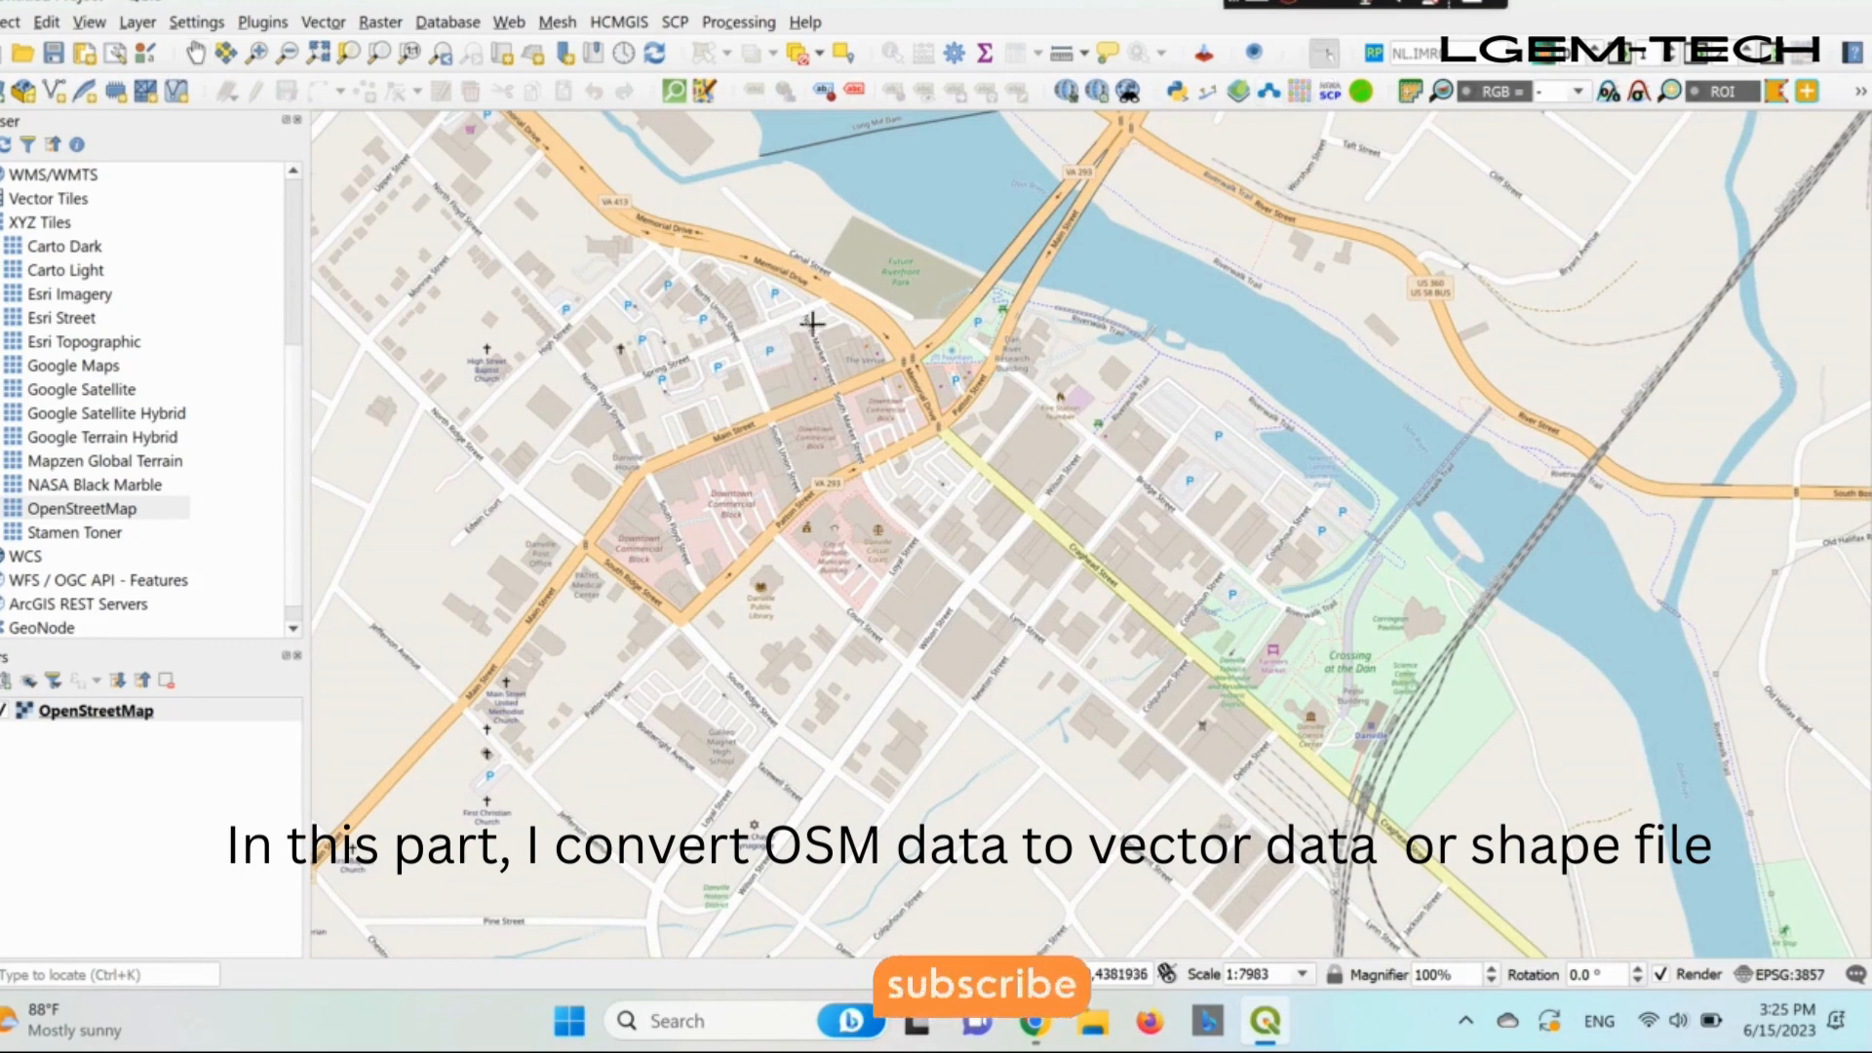
drag(699, 252, 1318, 868)
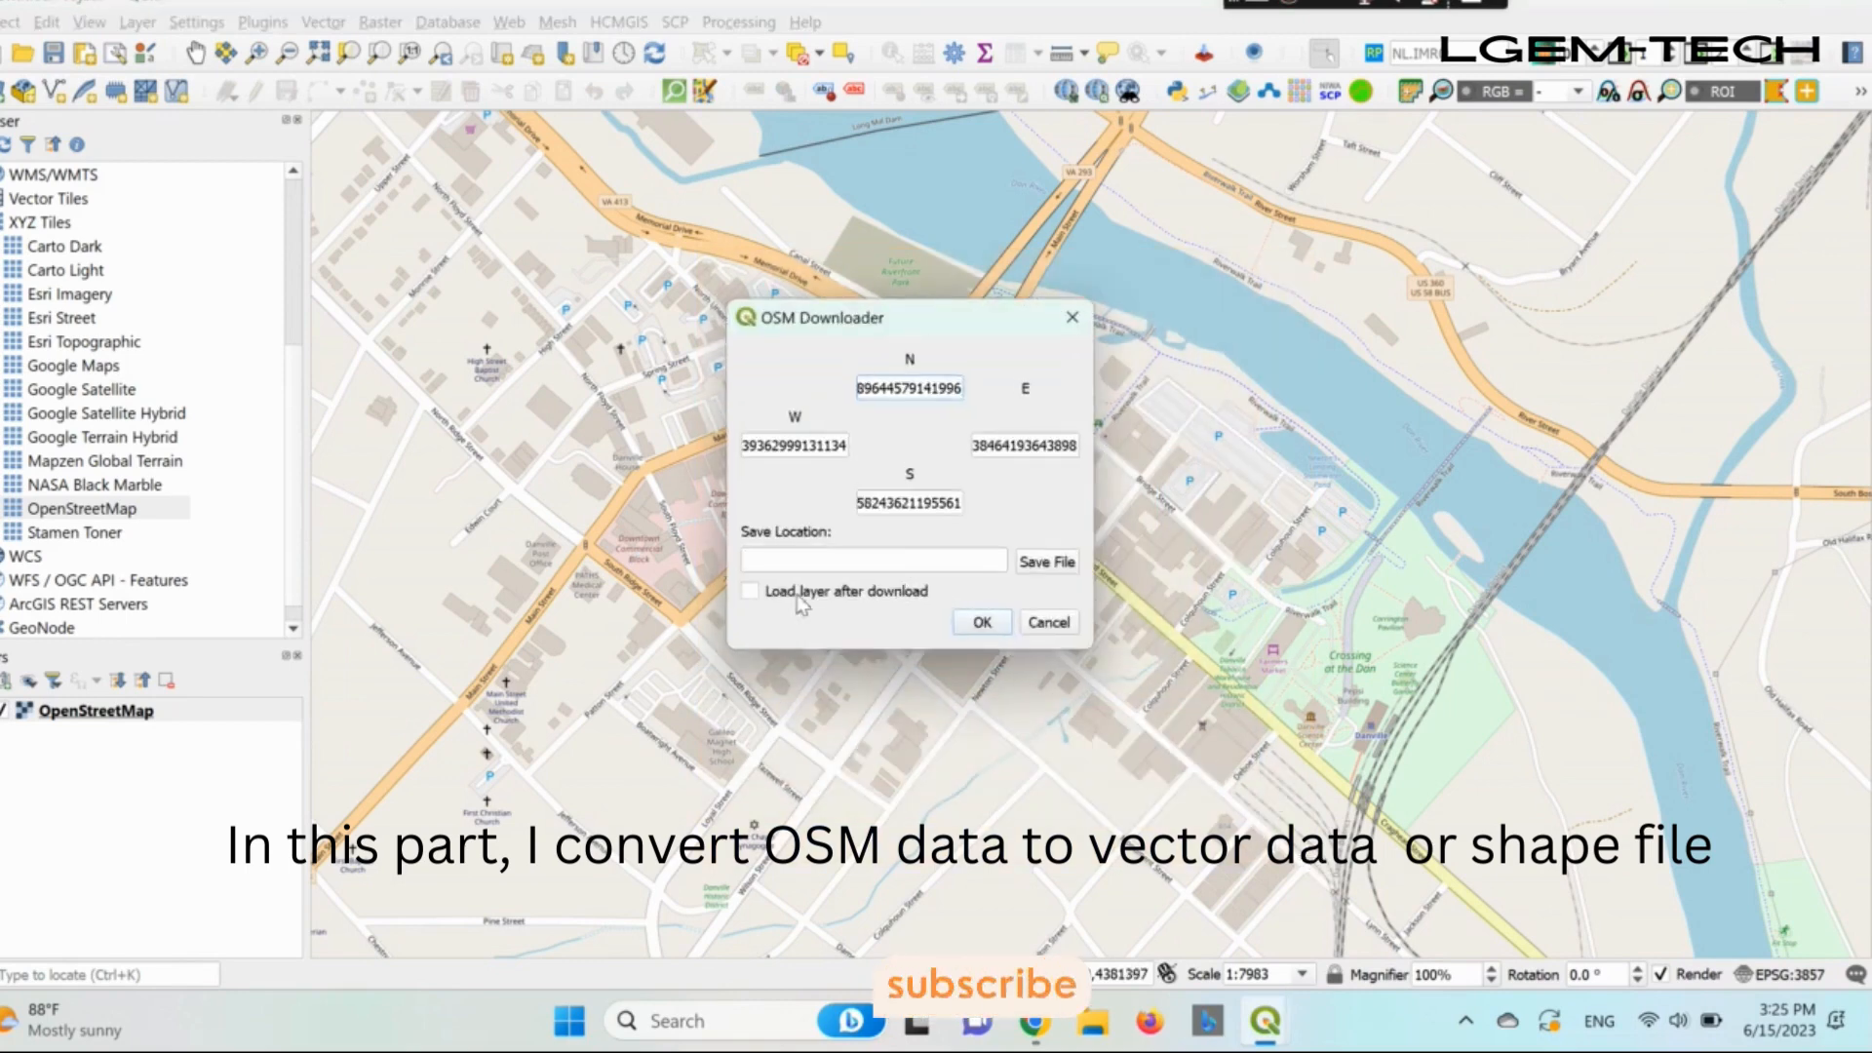
Choose the worke data folder on the Desktop as the save location for the OSM download.
click(1043, 563)
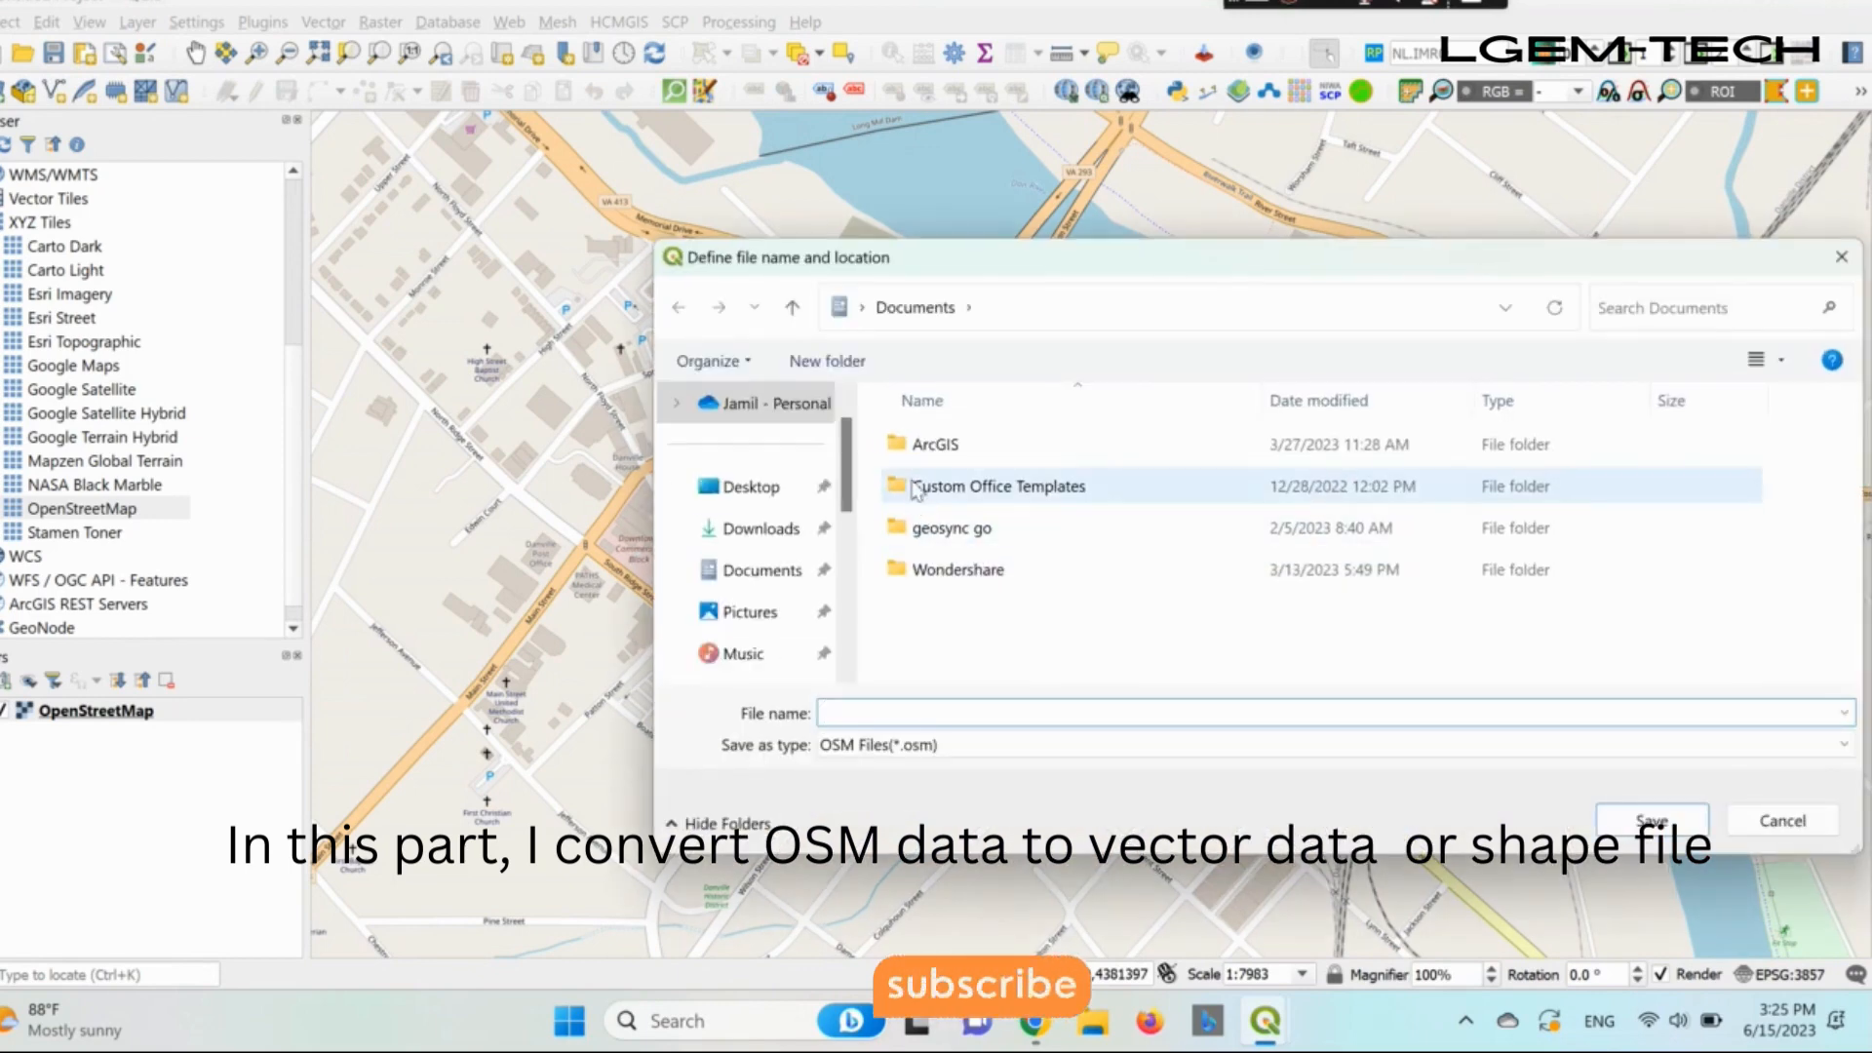
click(750, 487)
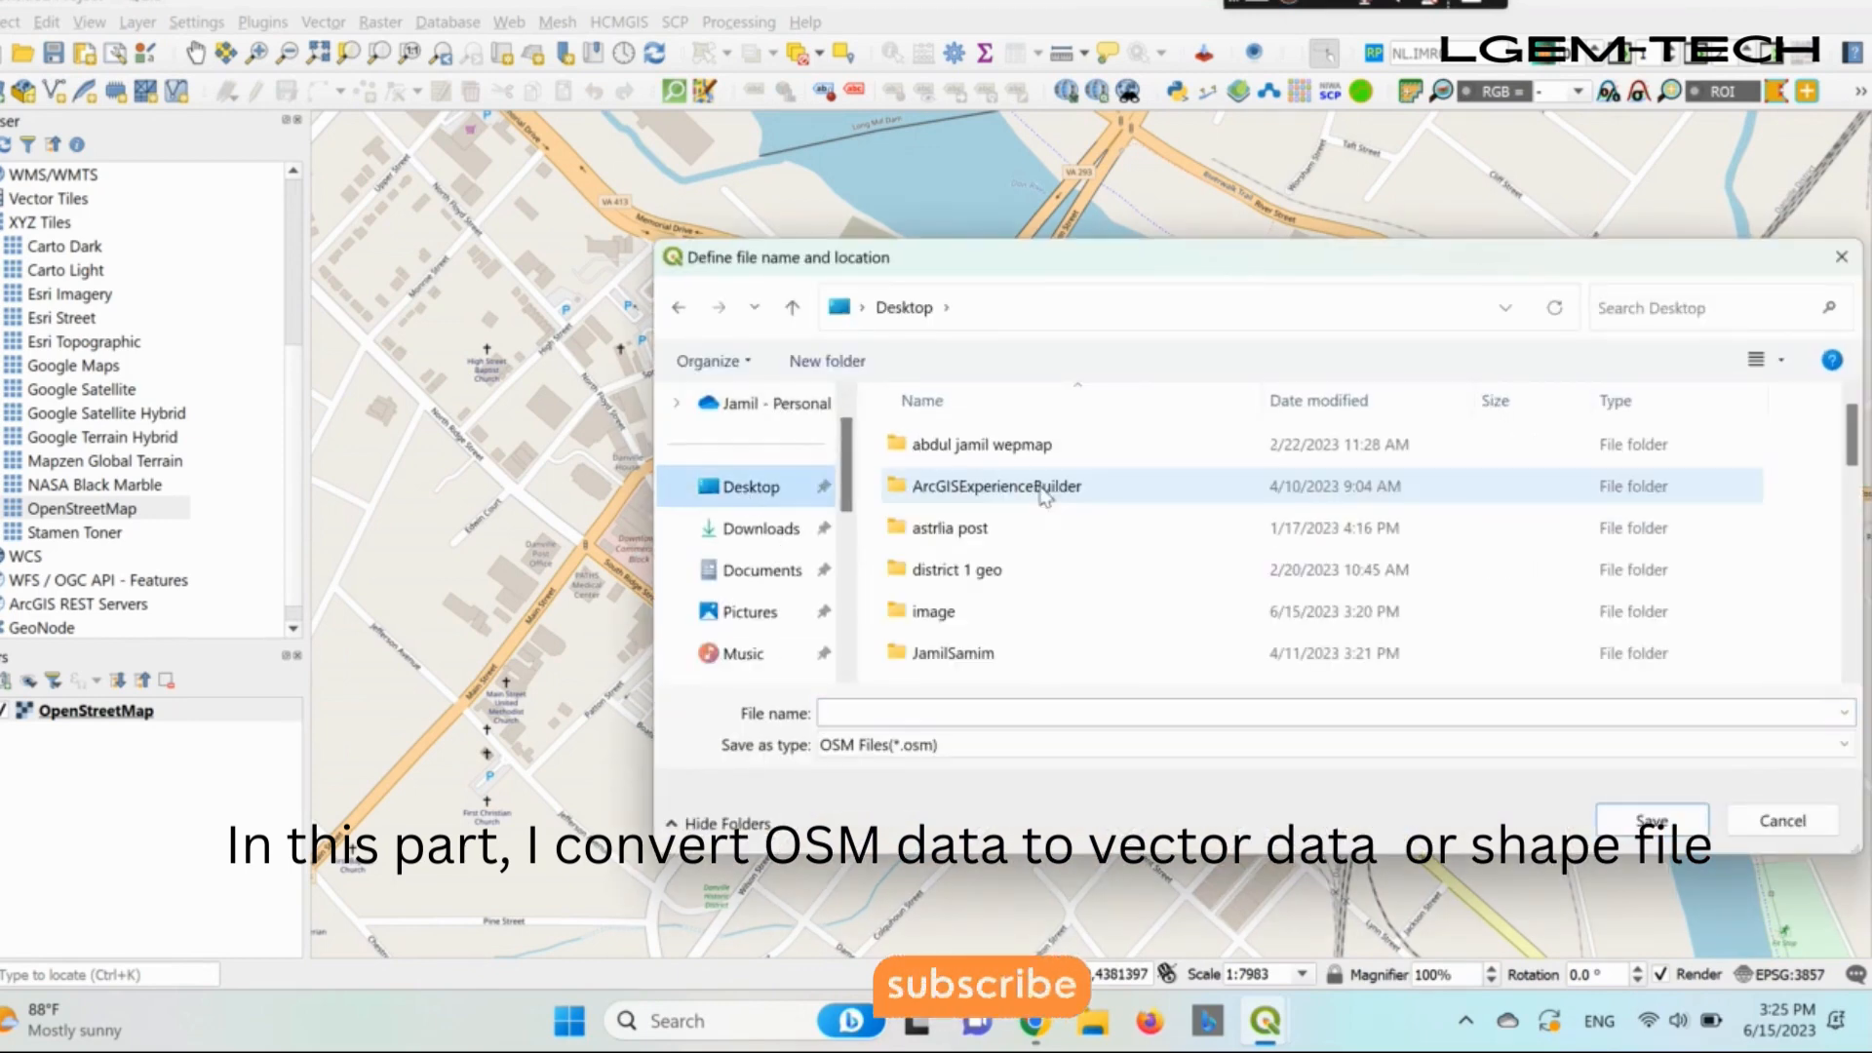
scroll(1033, 546, down, 2)
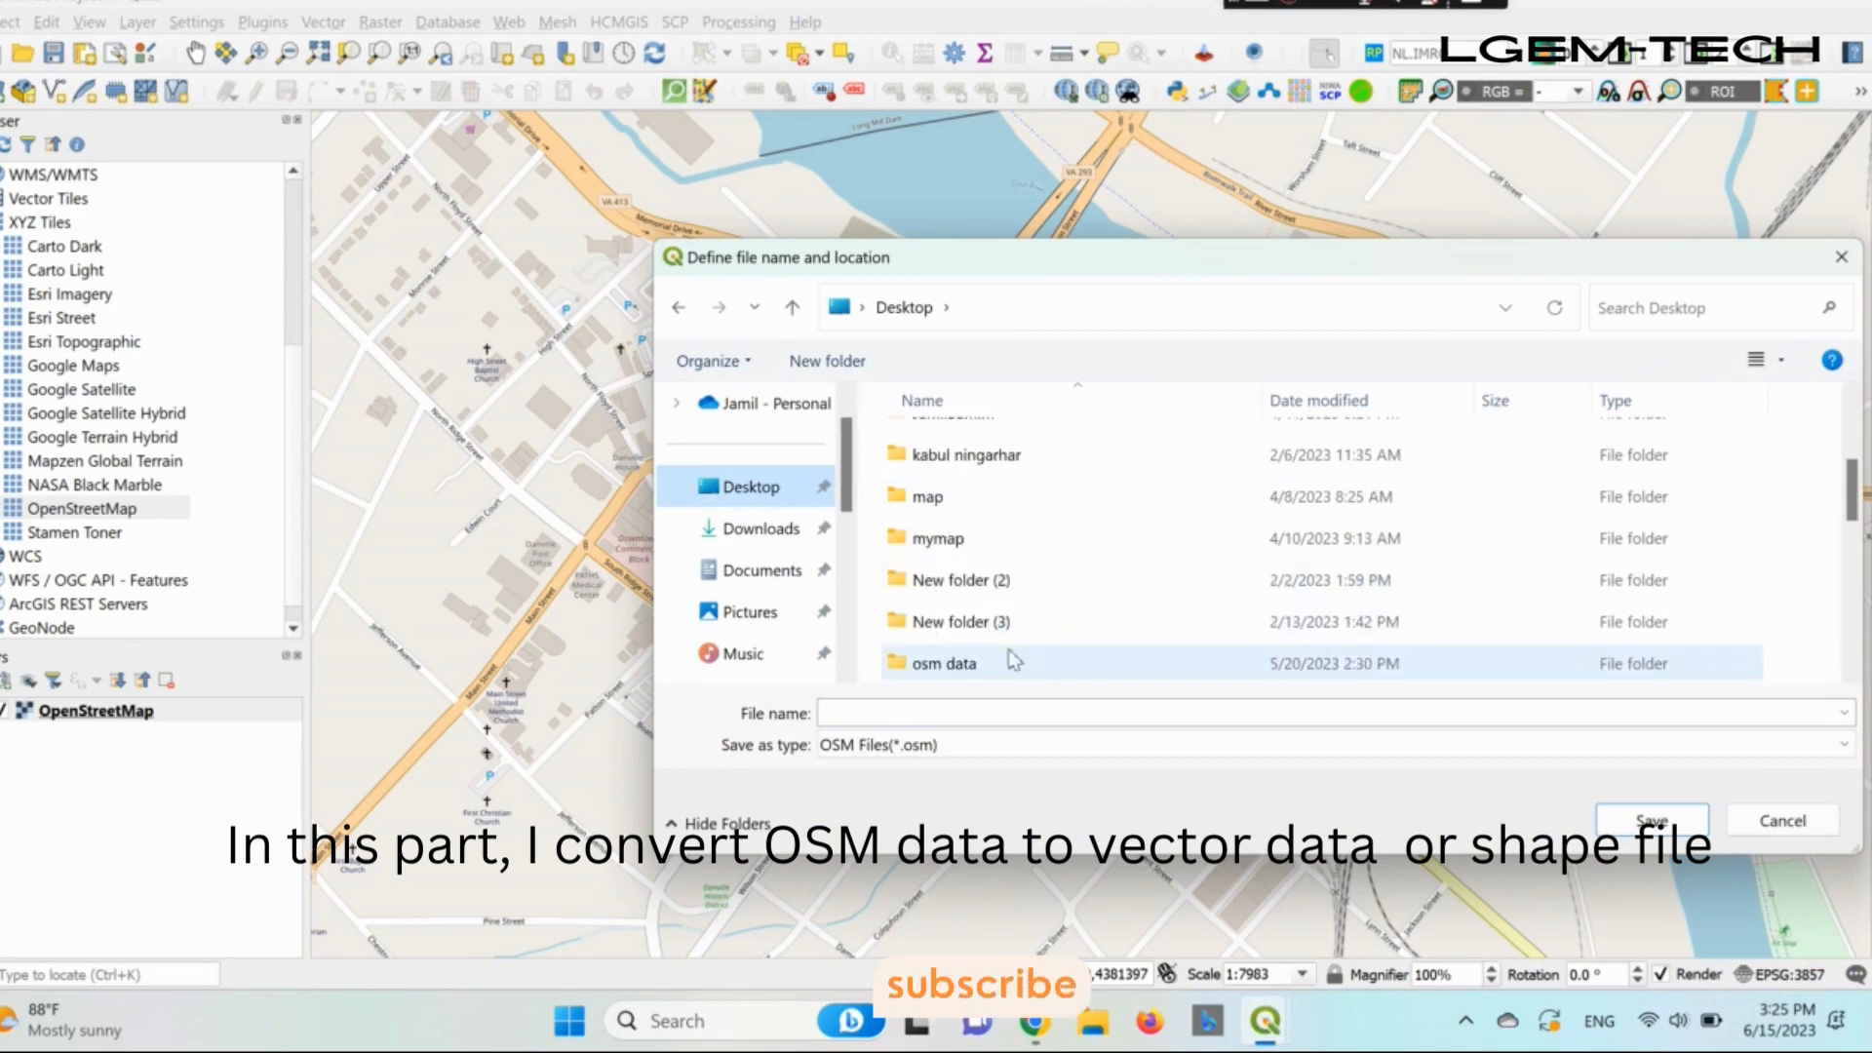
scroll(1027, 585, down, 1)
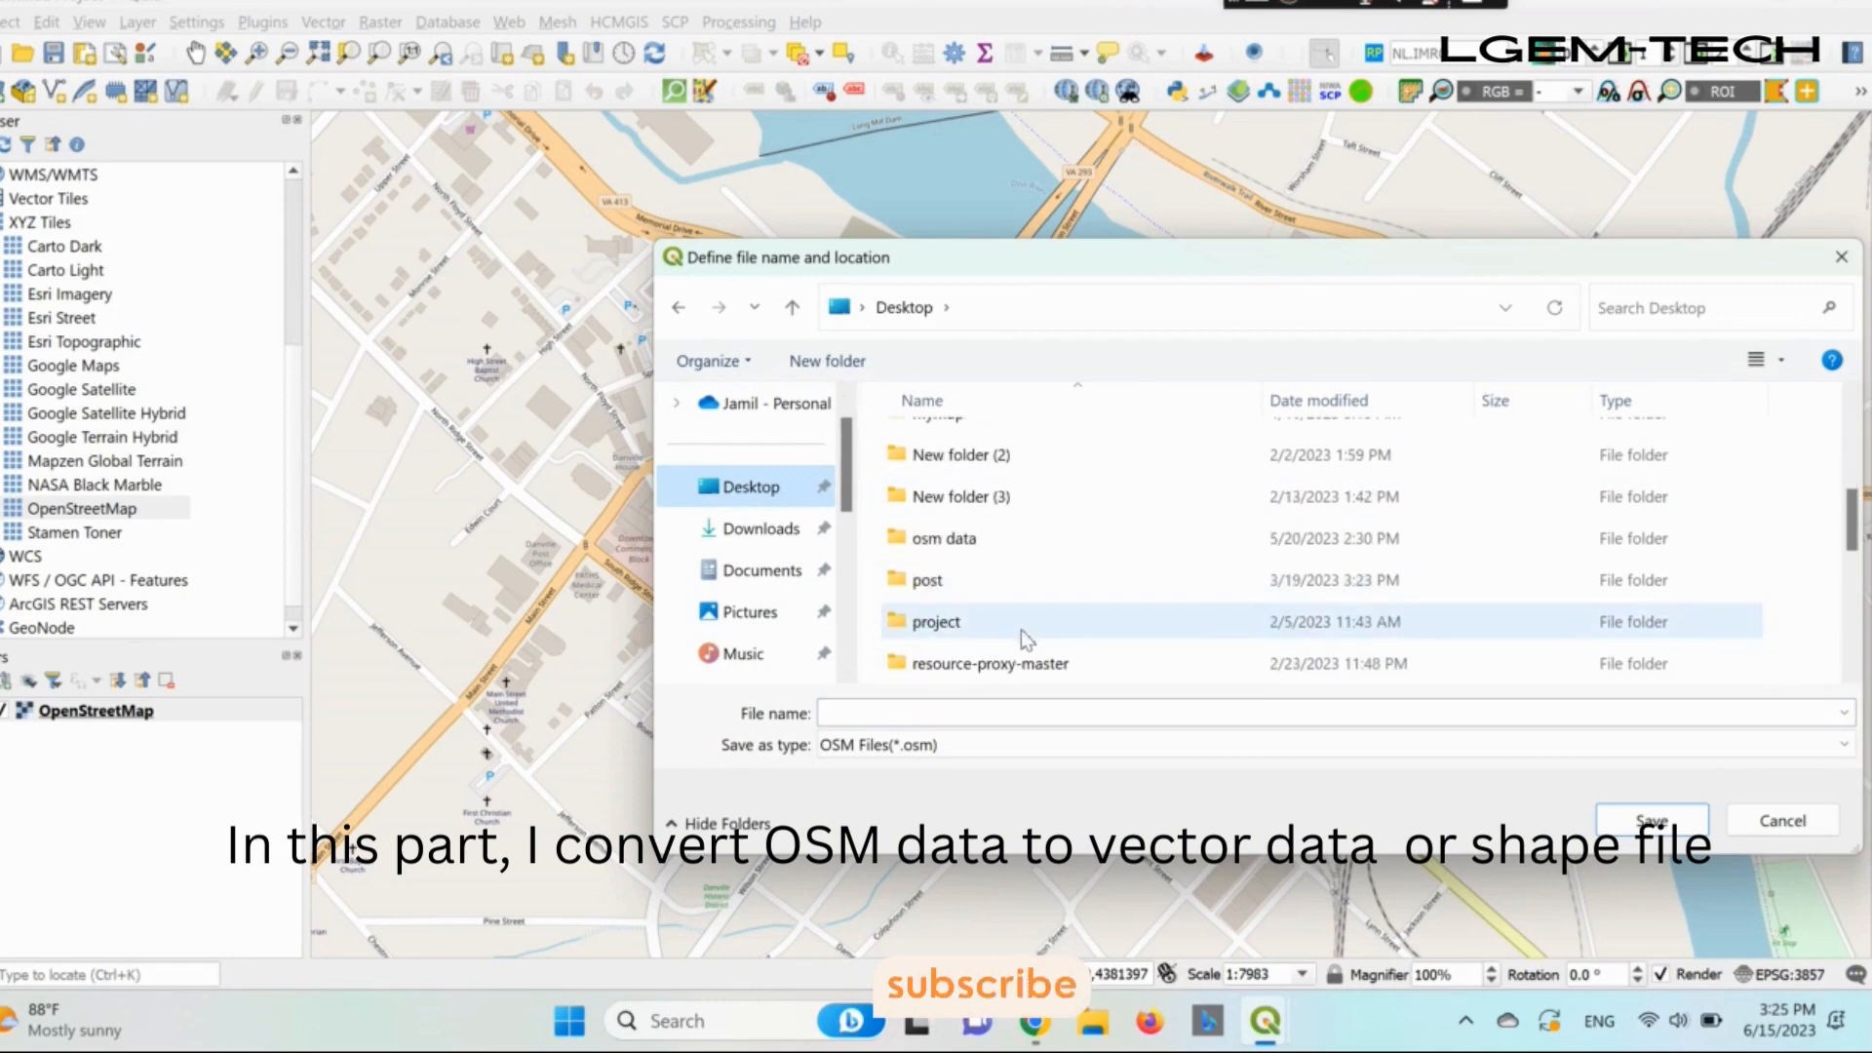
scroll(1025, 633, down, 1)
scroll(1025, 636, down, 1)
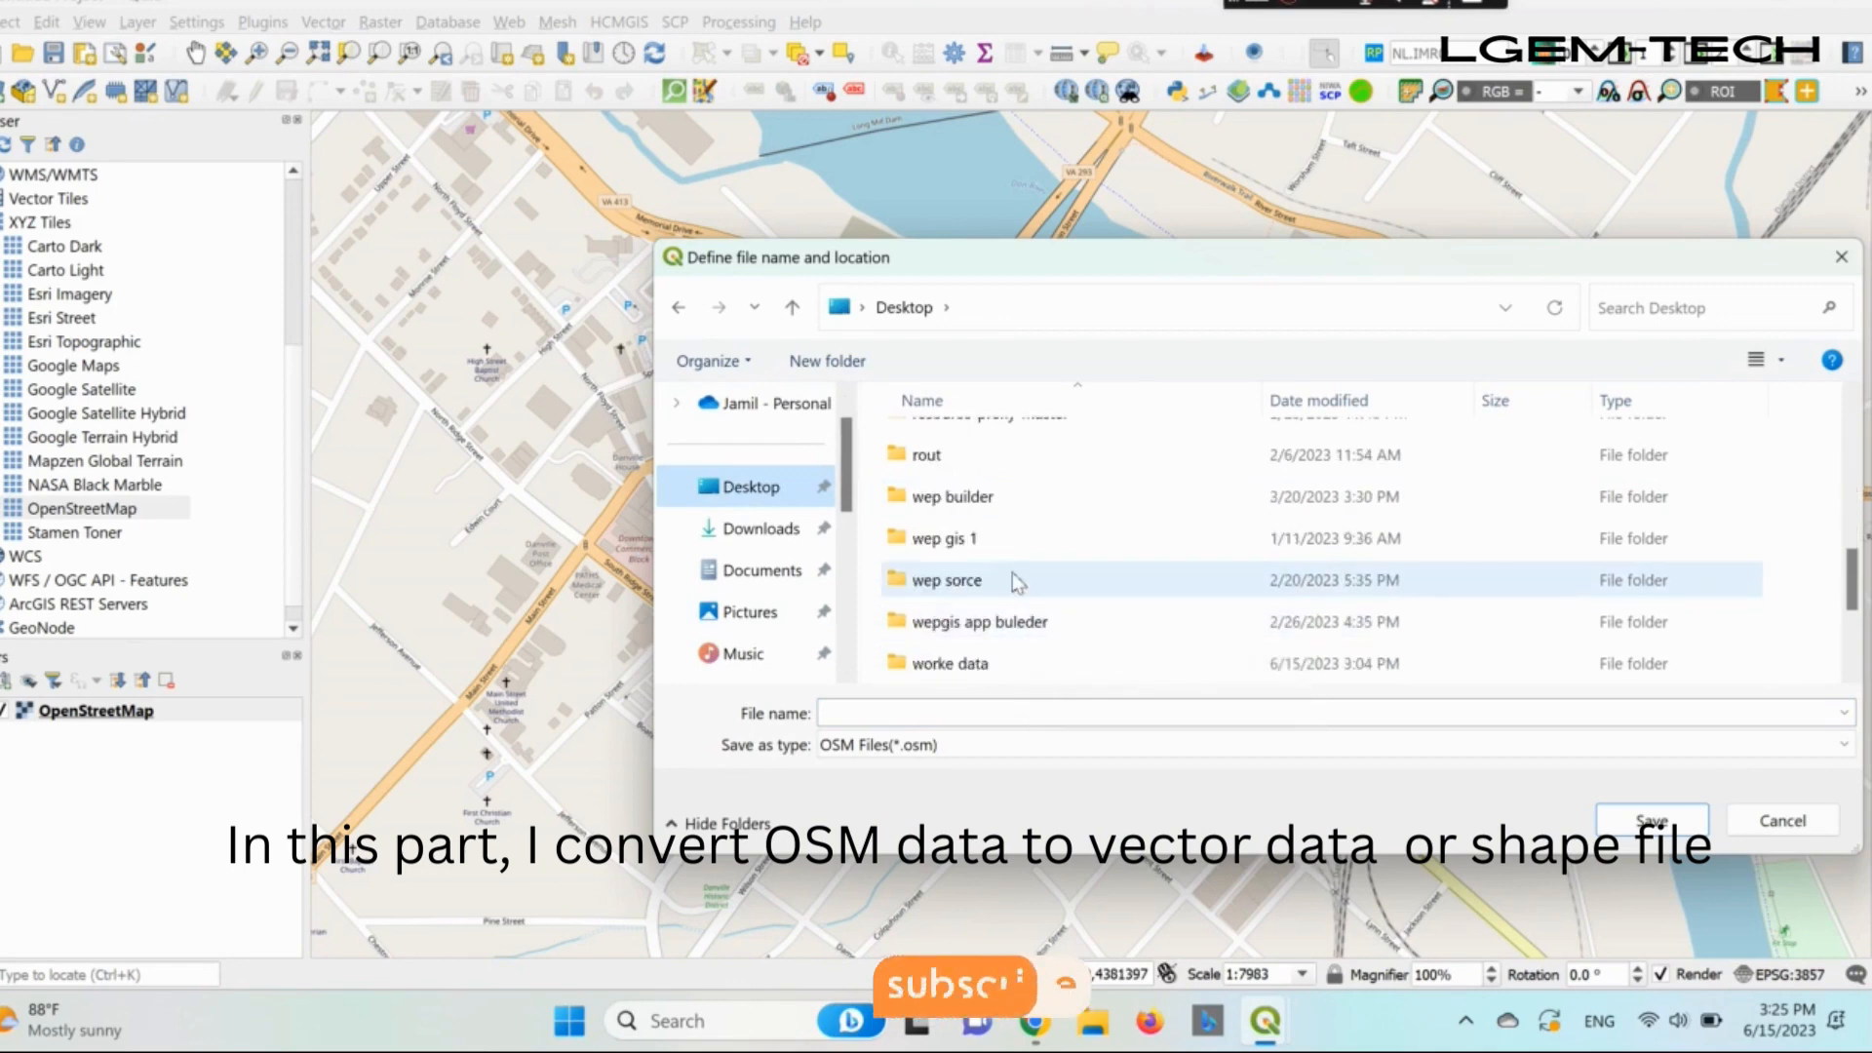
click(992, 664)
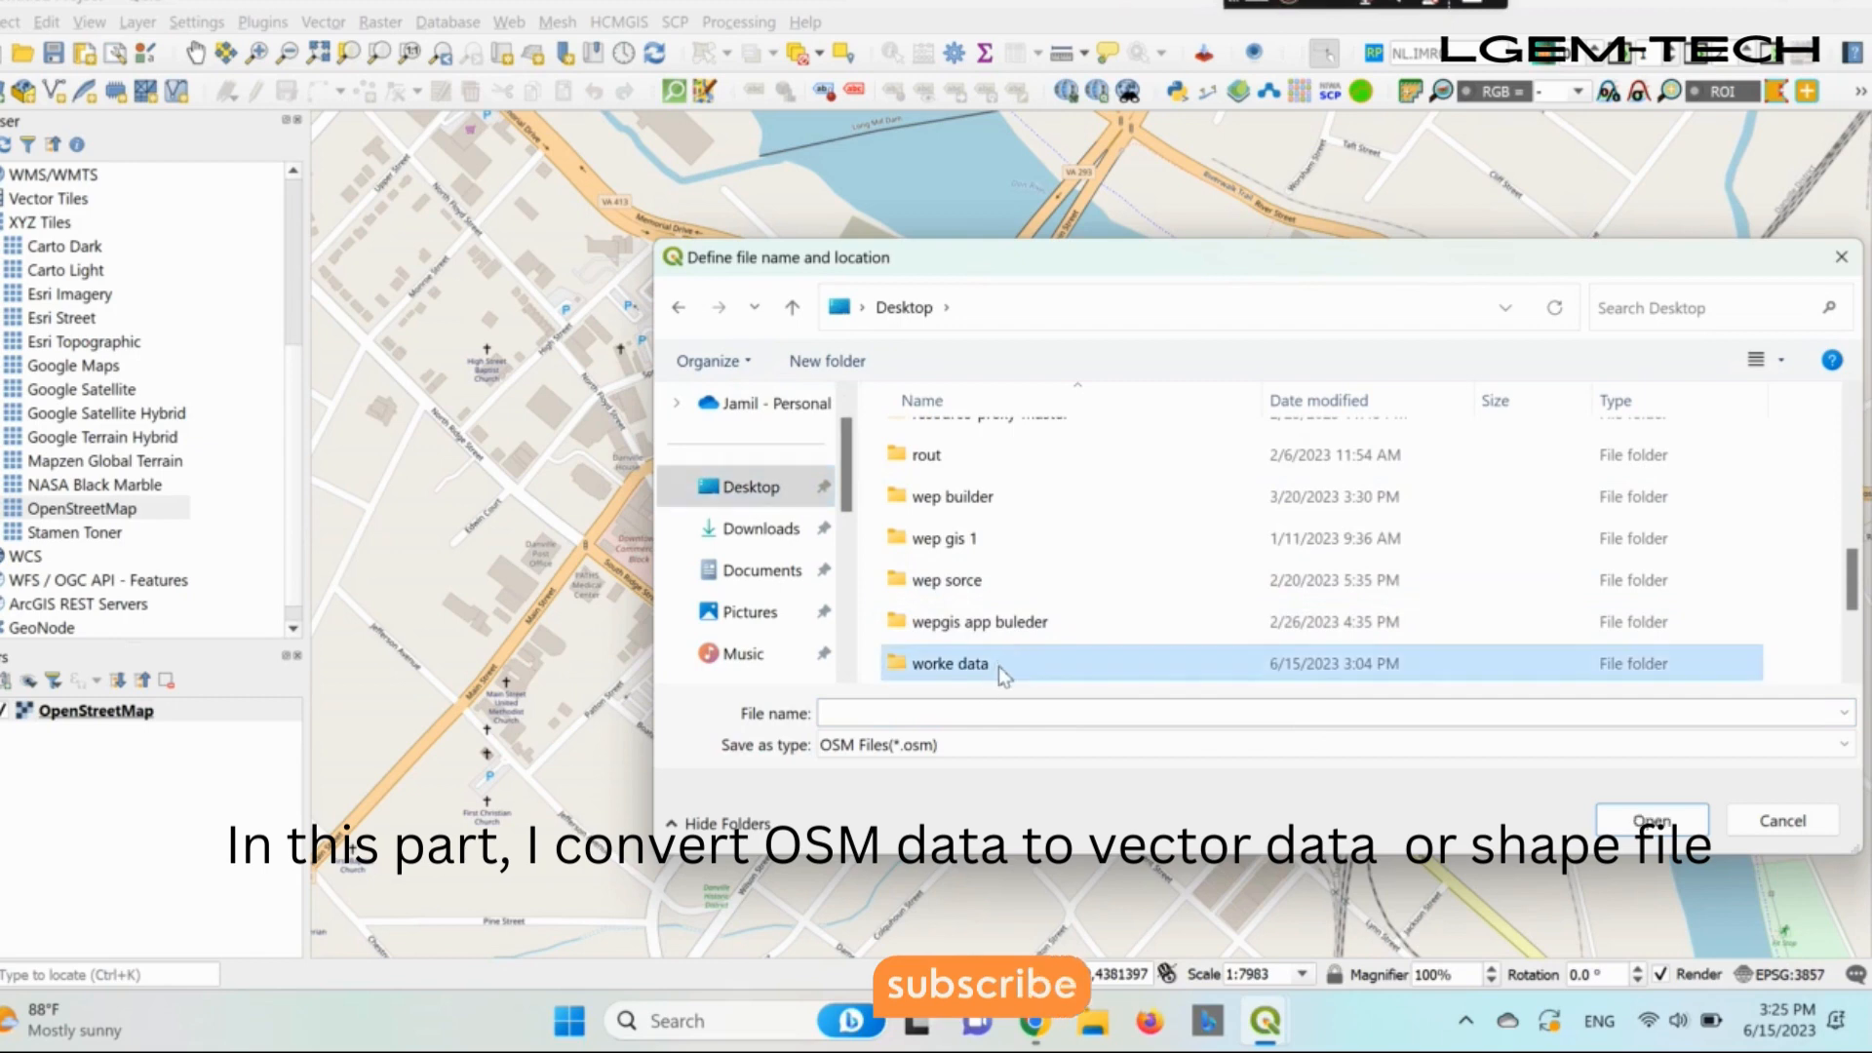
double_click(998, 665)
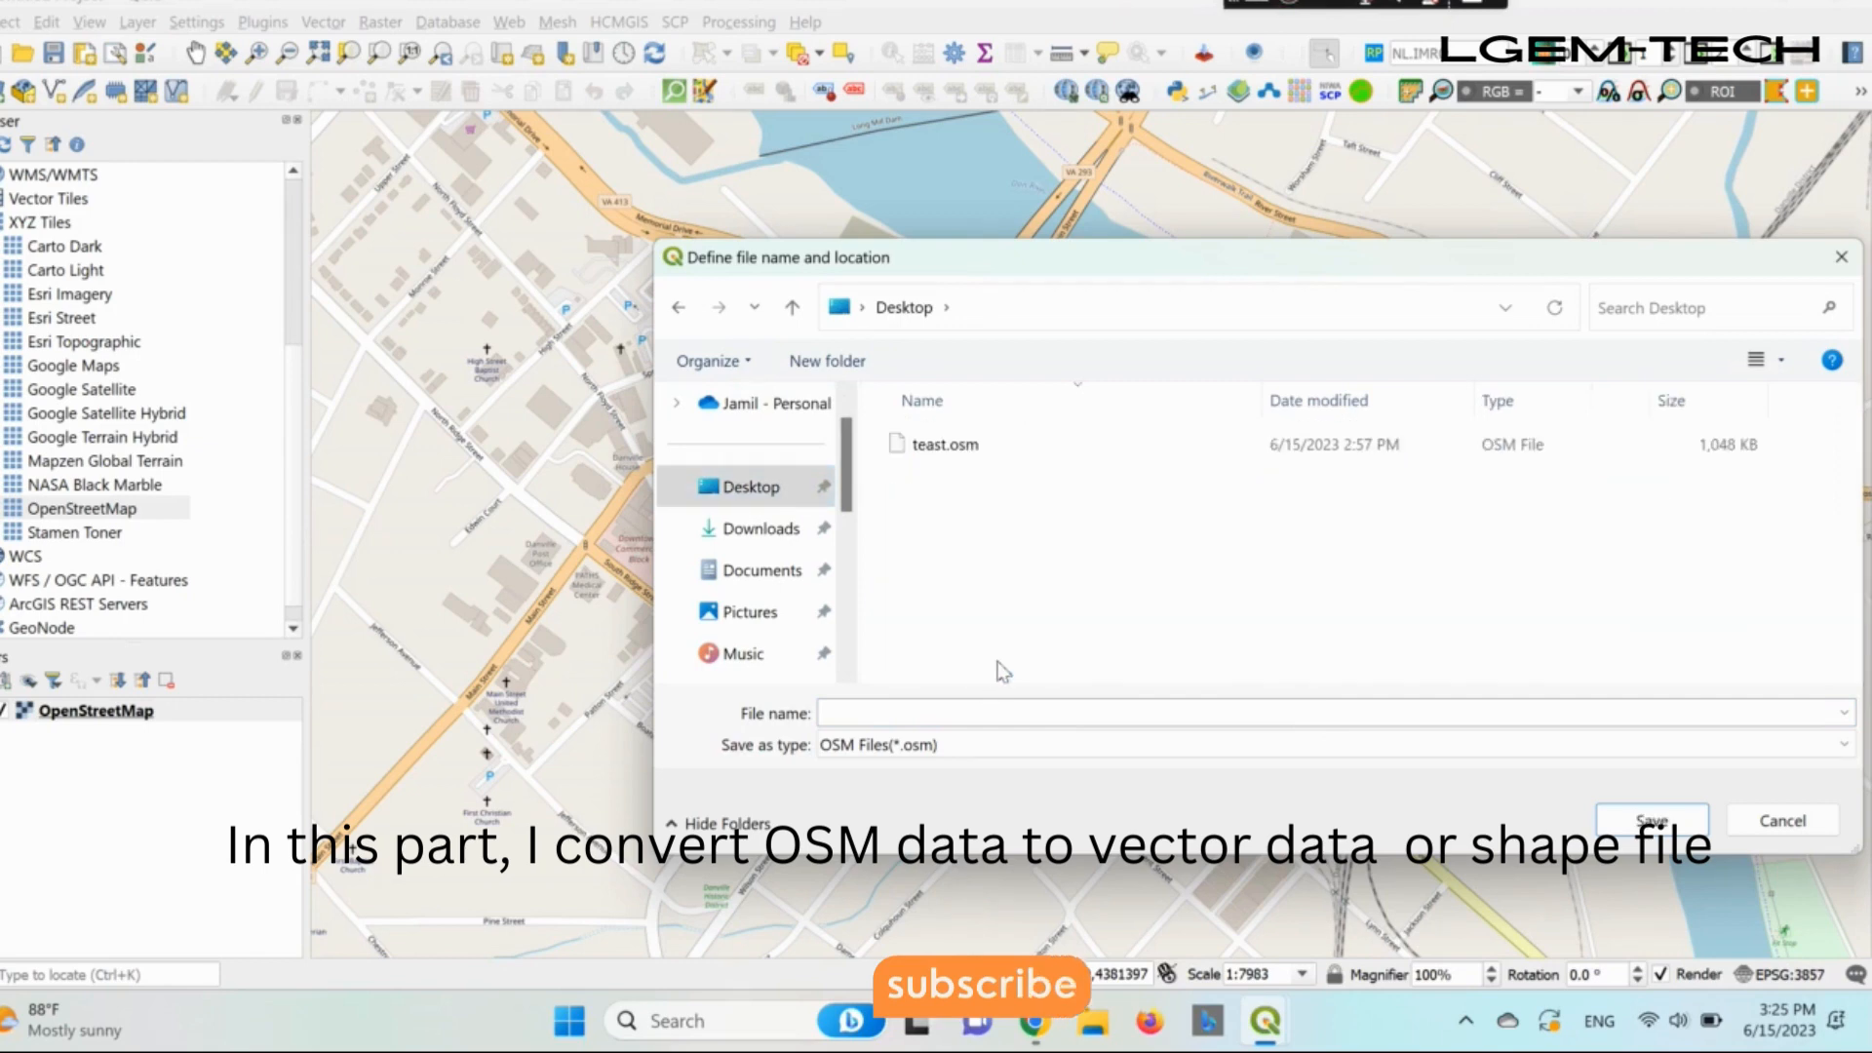
Name the OSM file 3D modele and download it with loading the layer after download enabled.
click(881, 709)
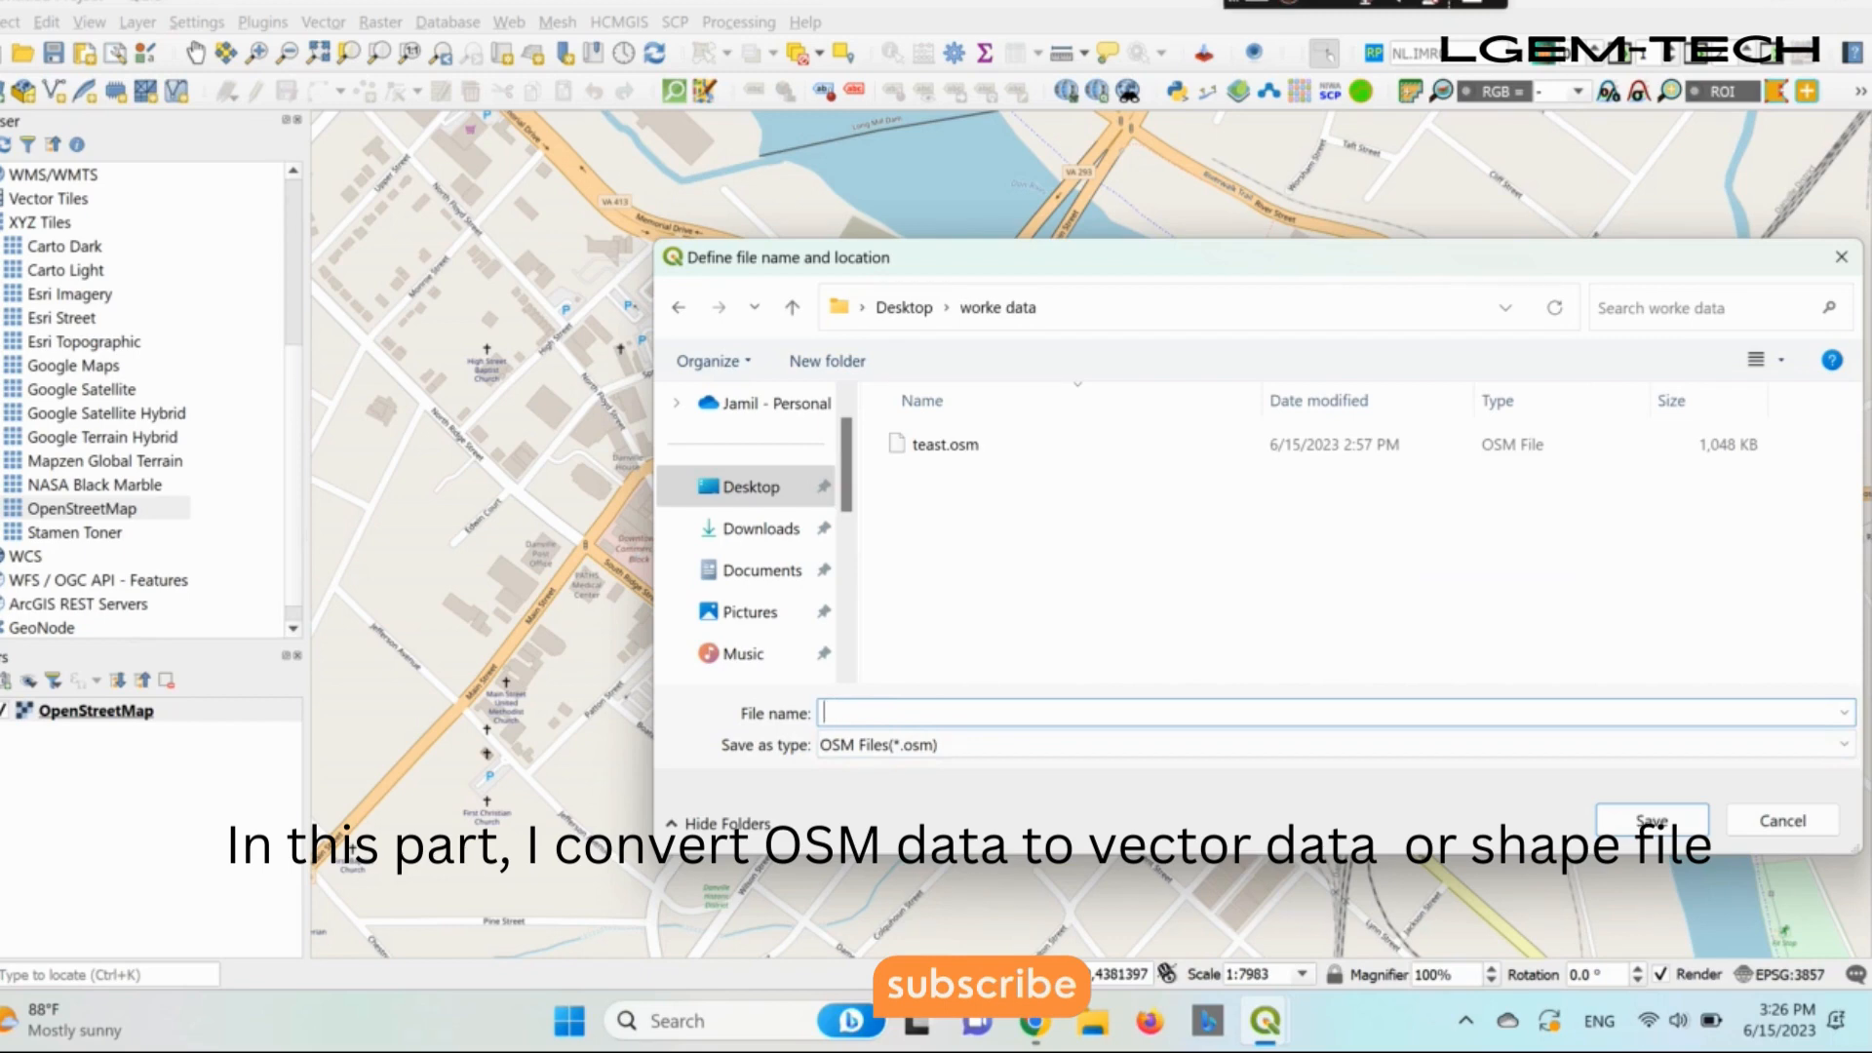
text(3D modele)
click(1651, 821)
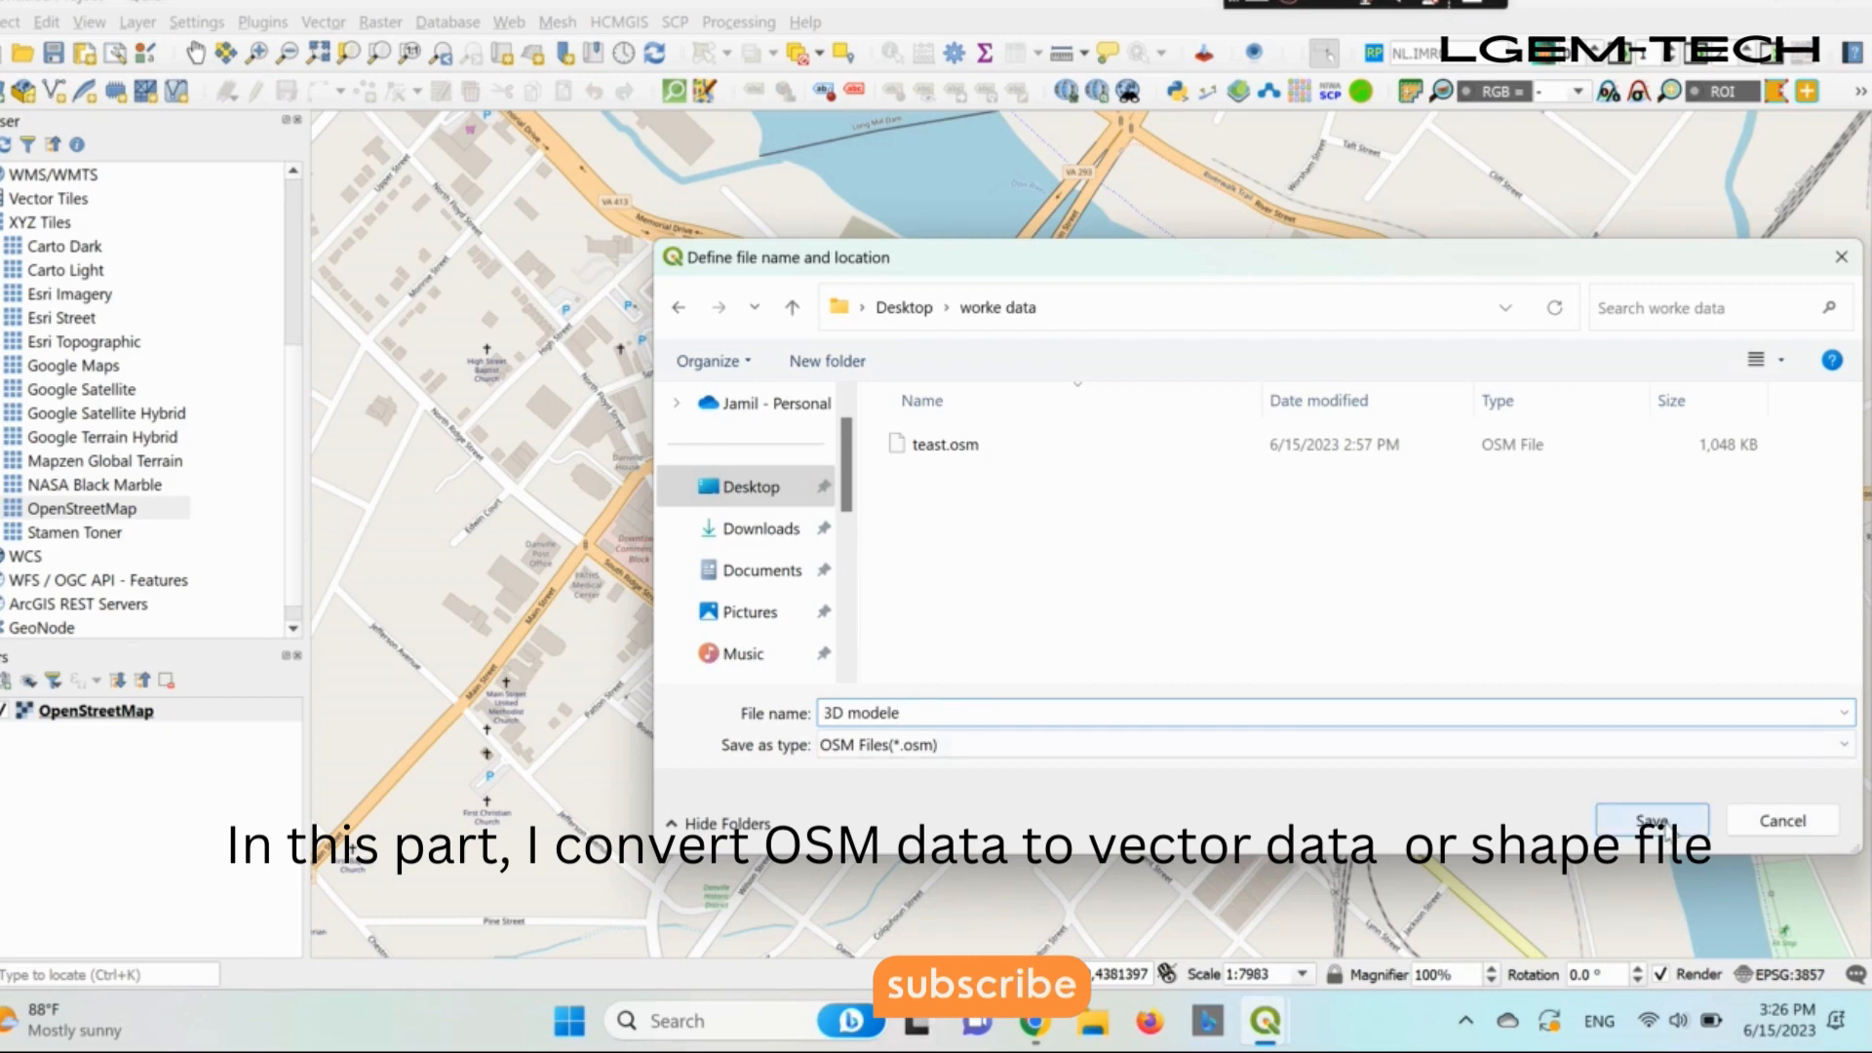
click(1650, 821)
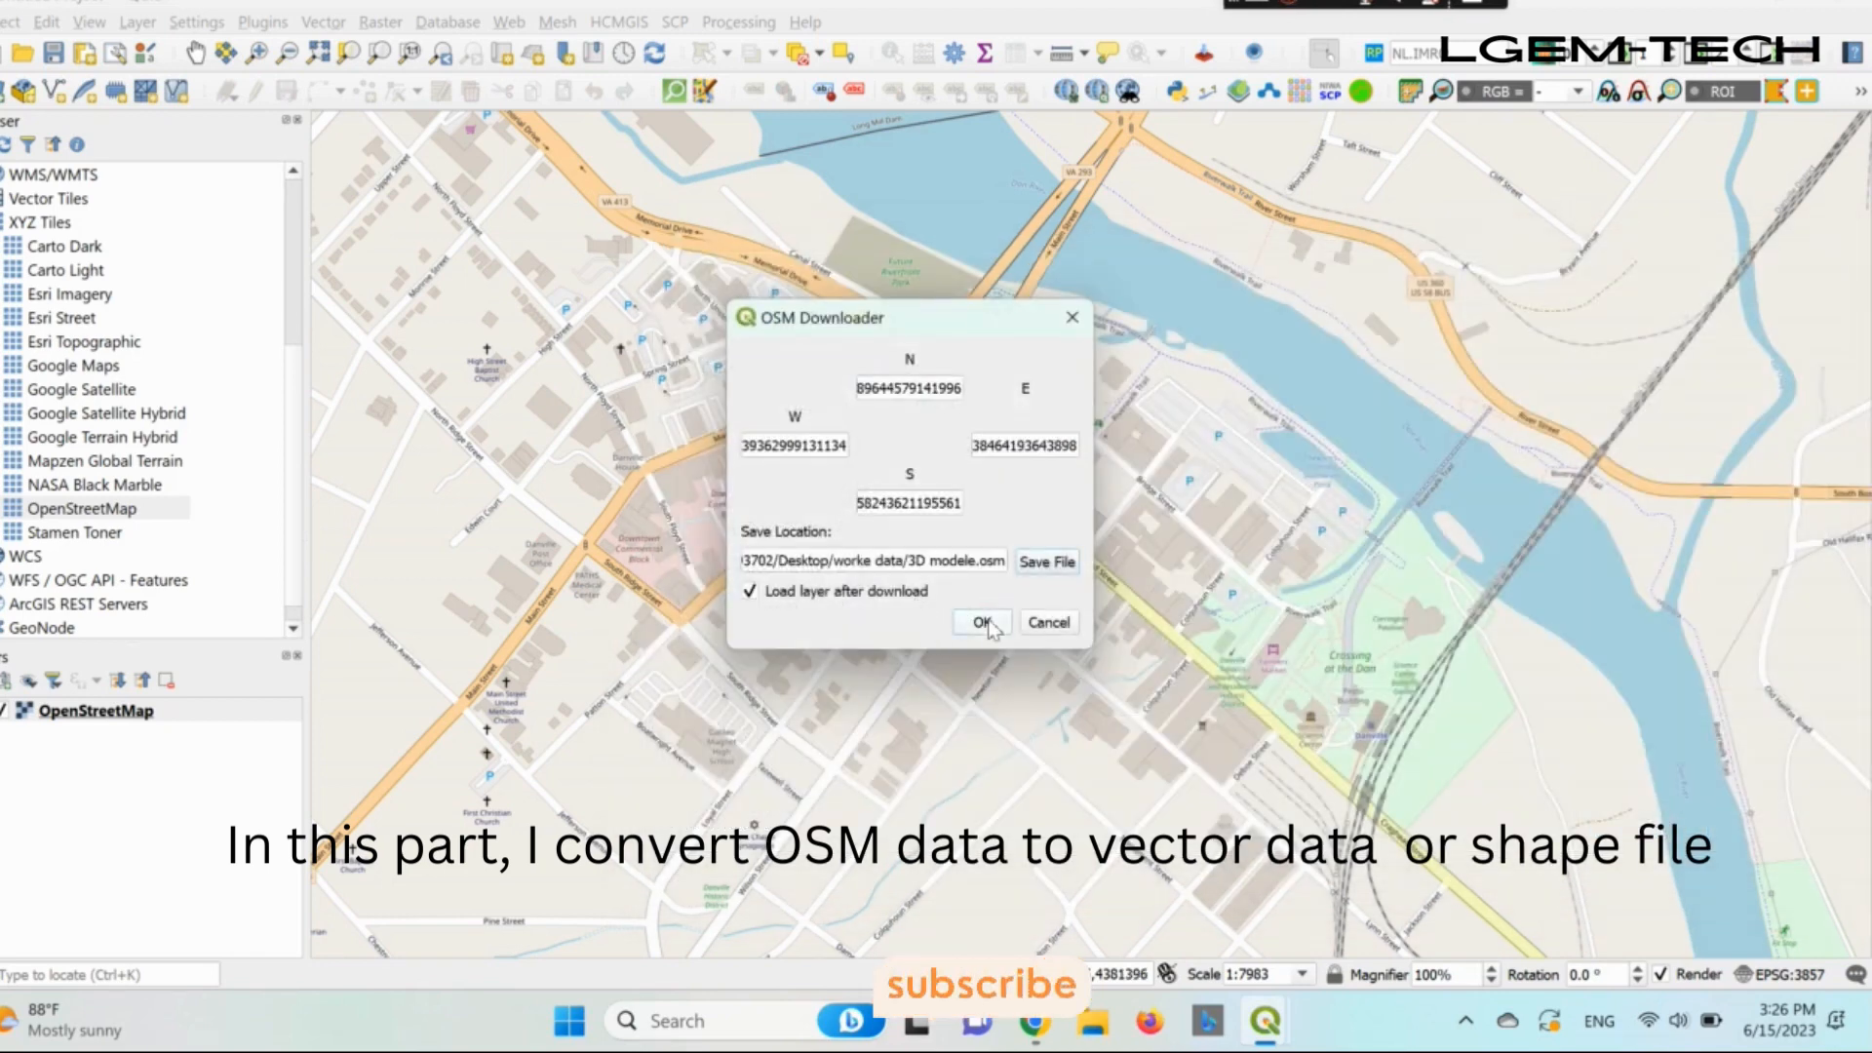
click(982, 623)
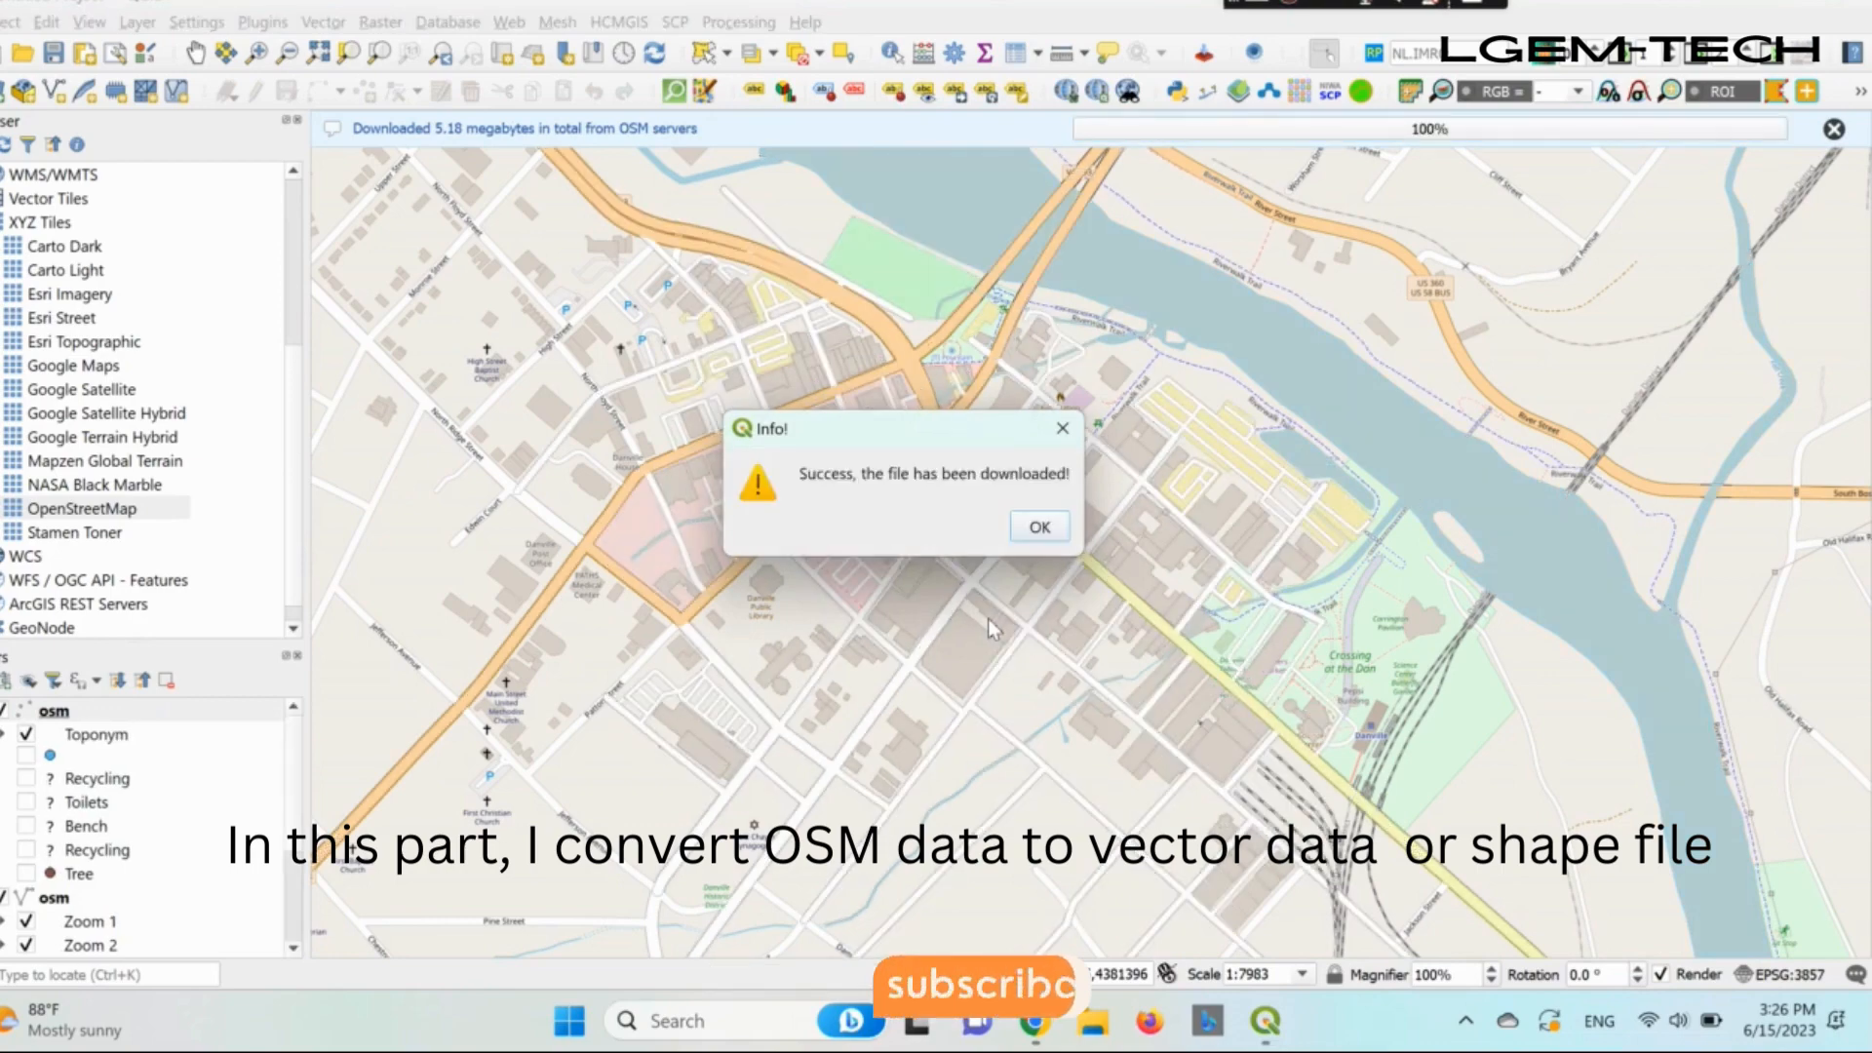
click(1045, 527)
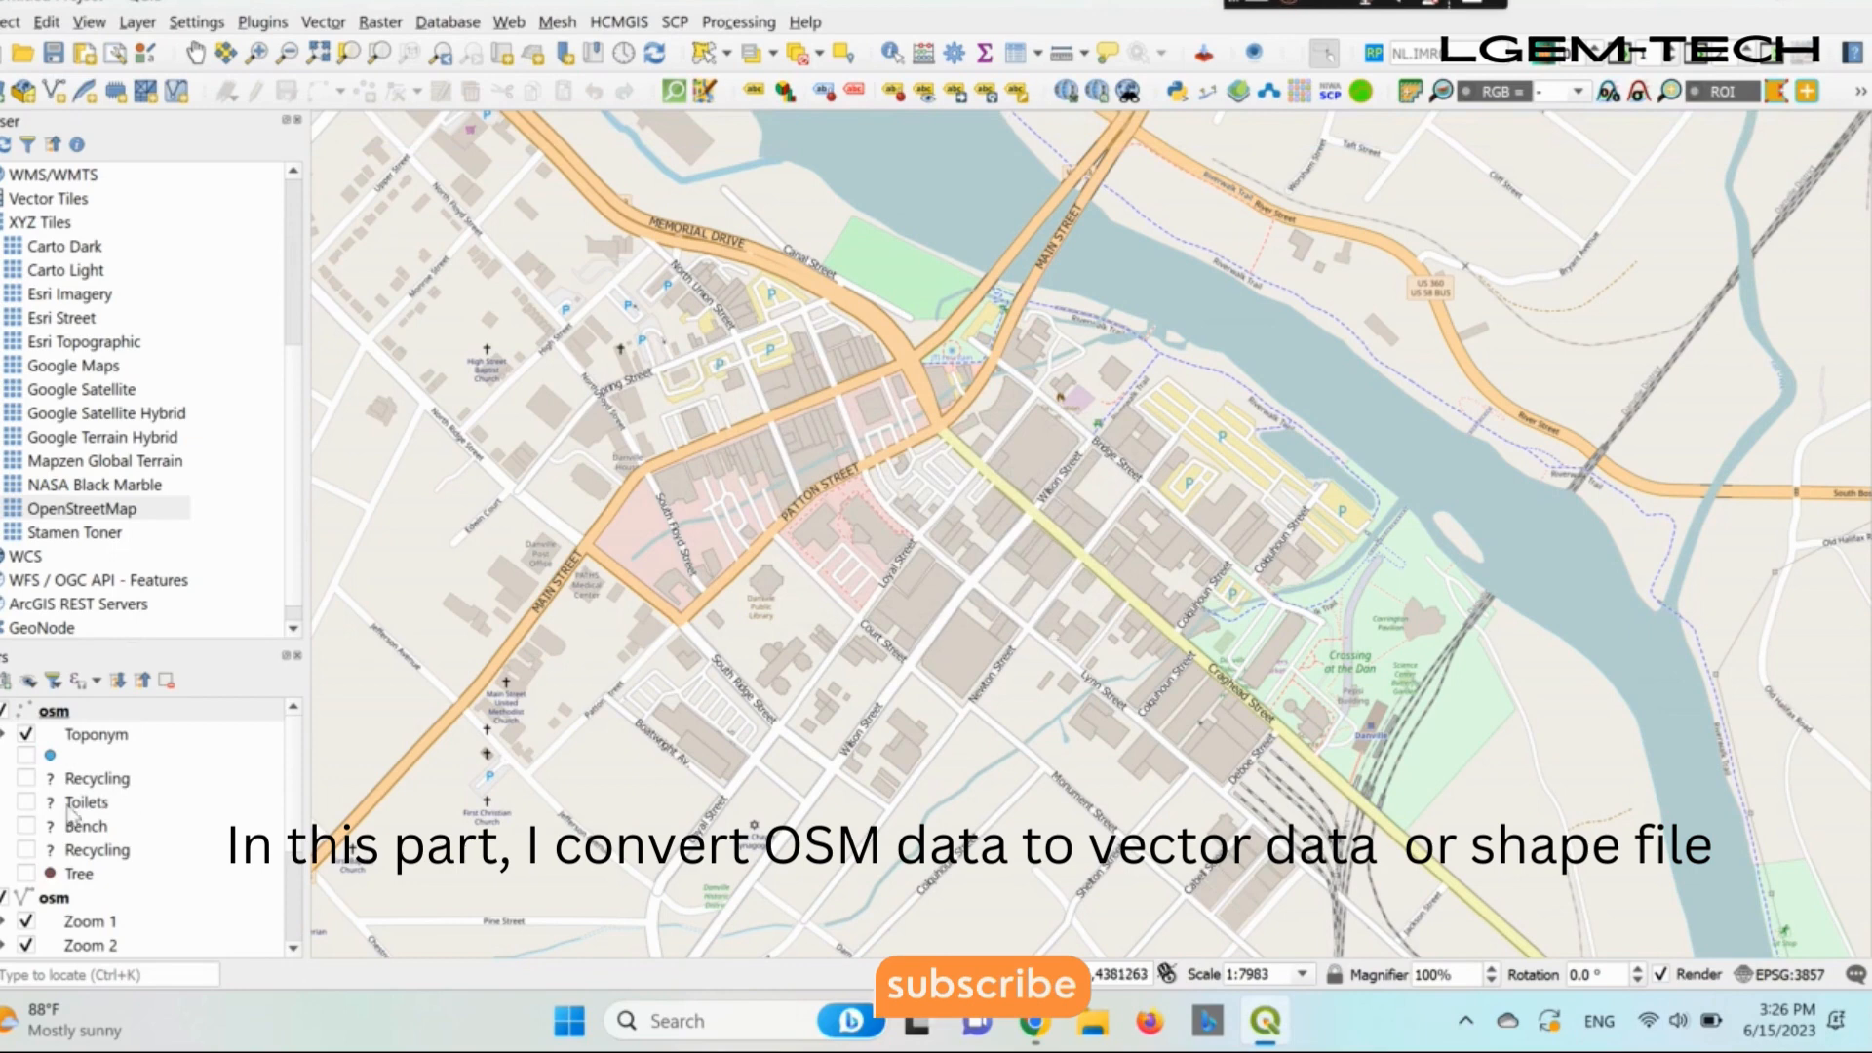
Collapse the legends of the osm layers and hide the osm point layer and both osm line layers.
click(5, 734)
click(4, 734)
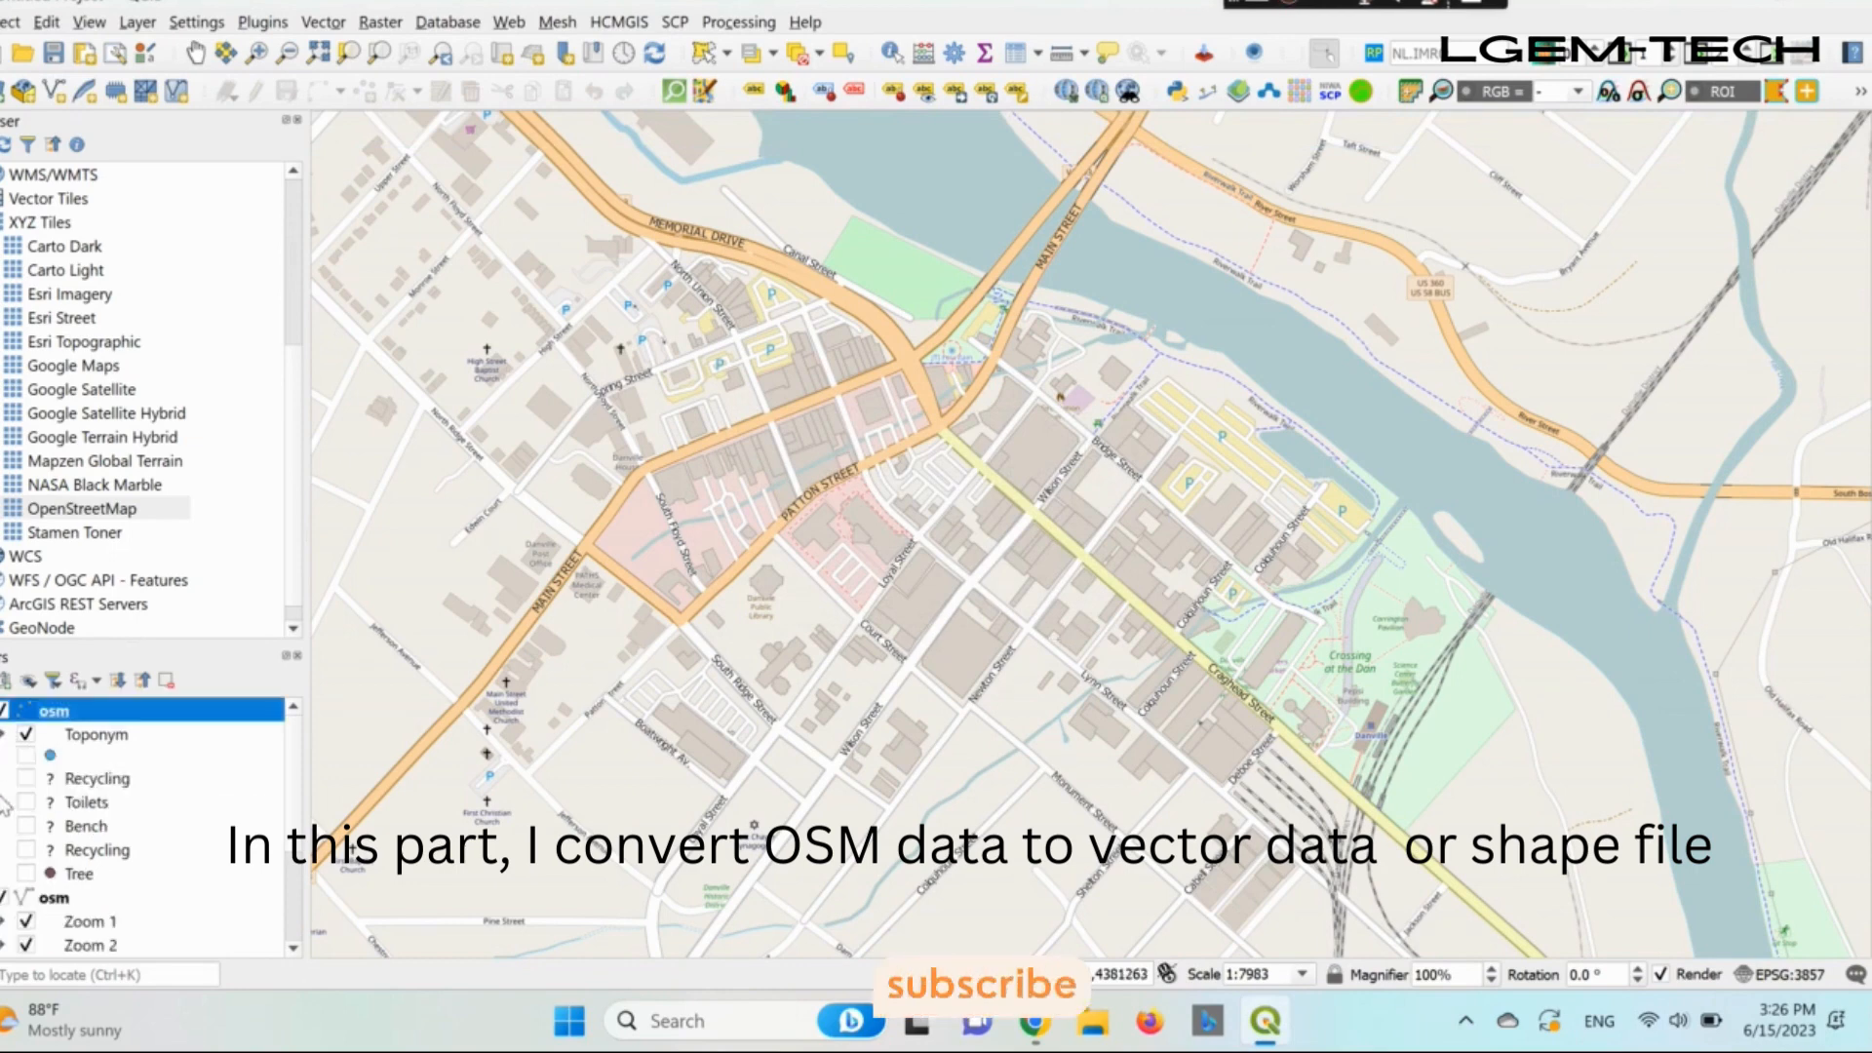
click(0, 897)
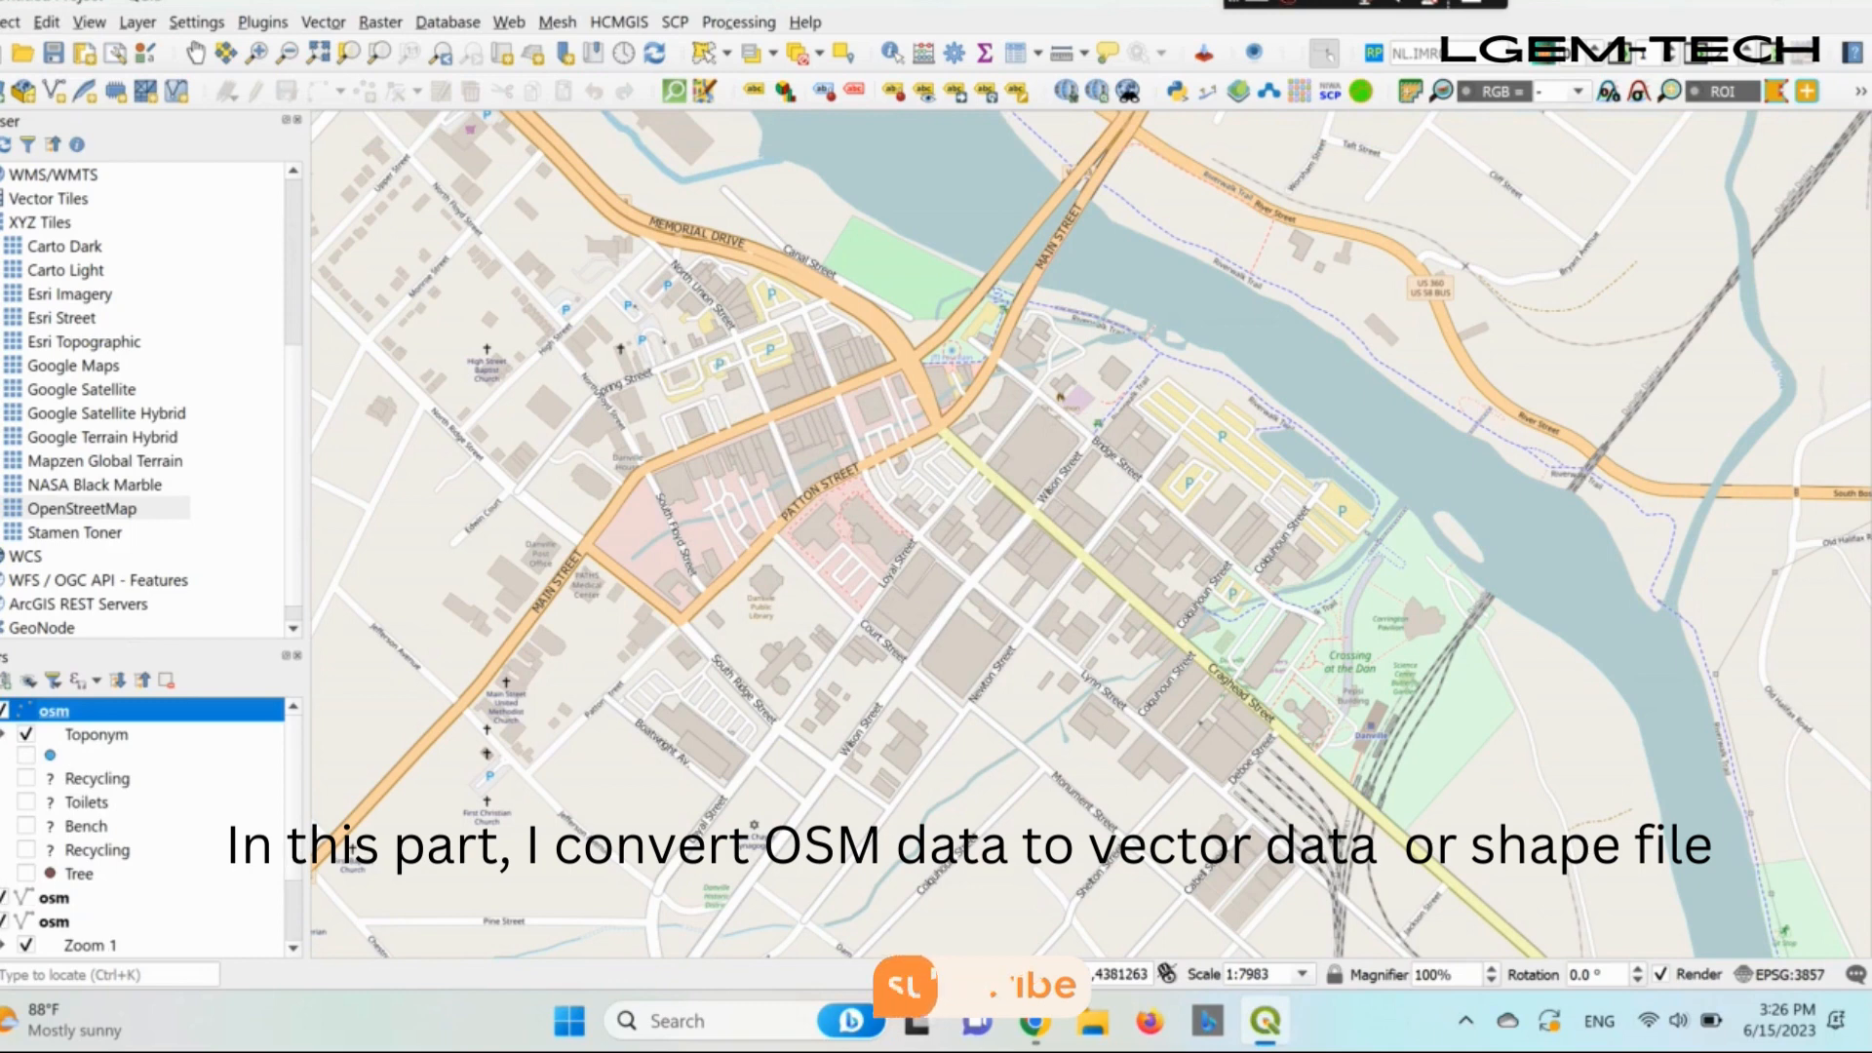
click(0, 710)
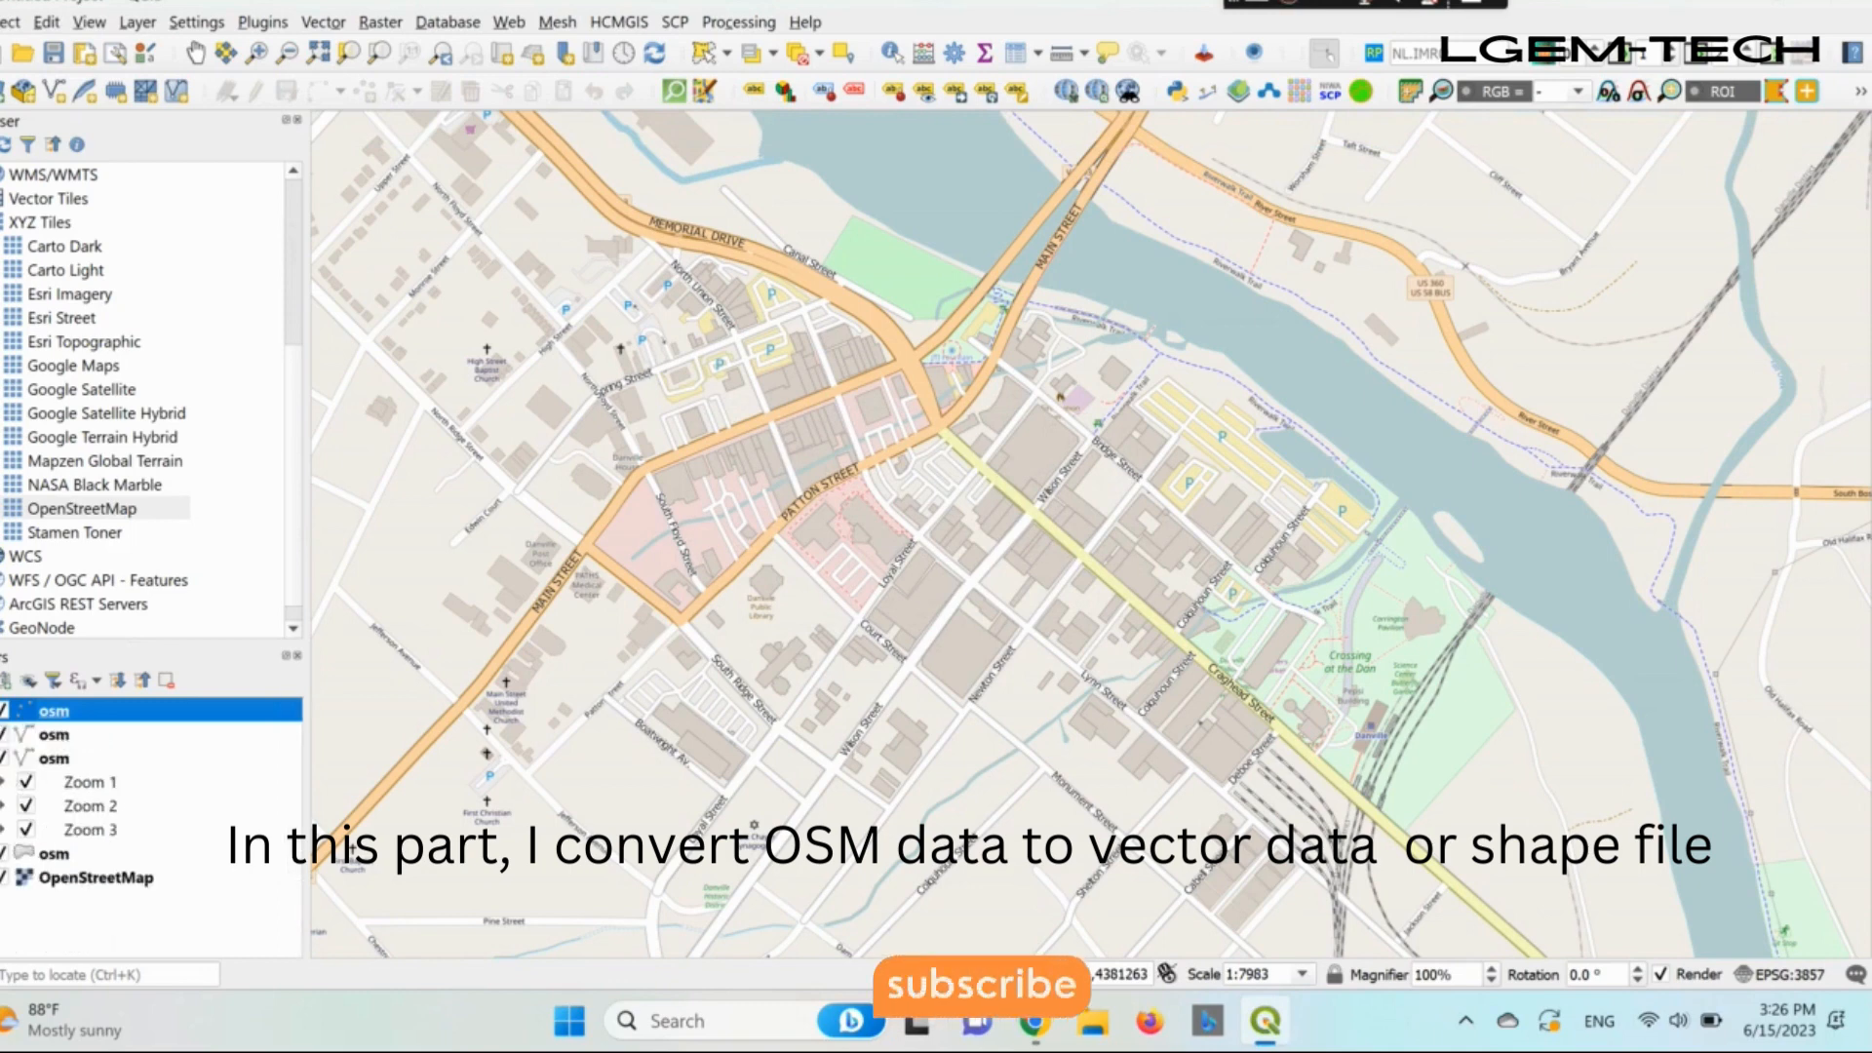
click(2, 758)
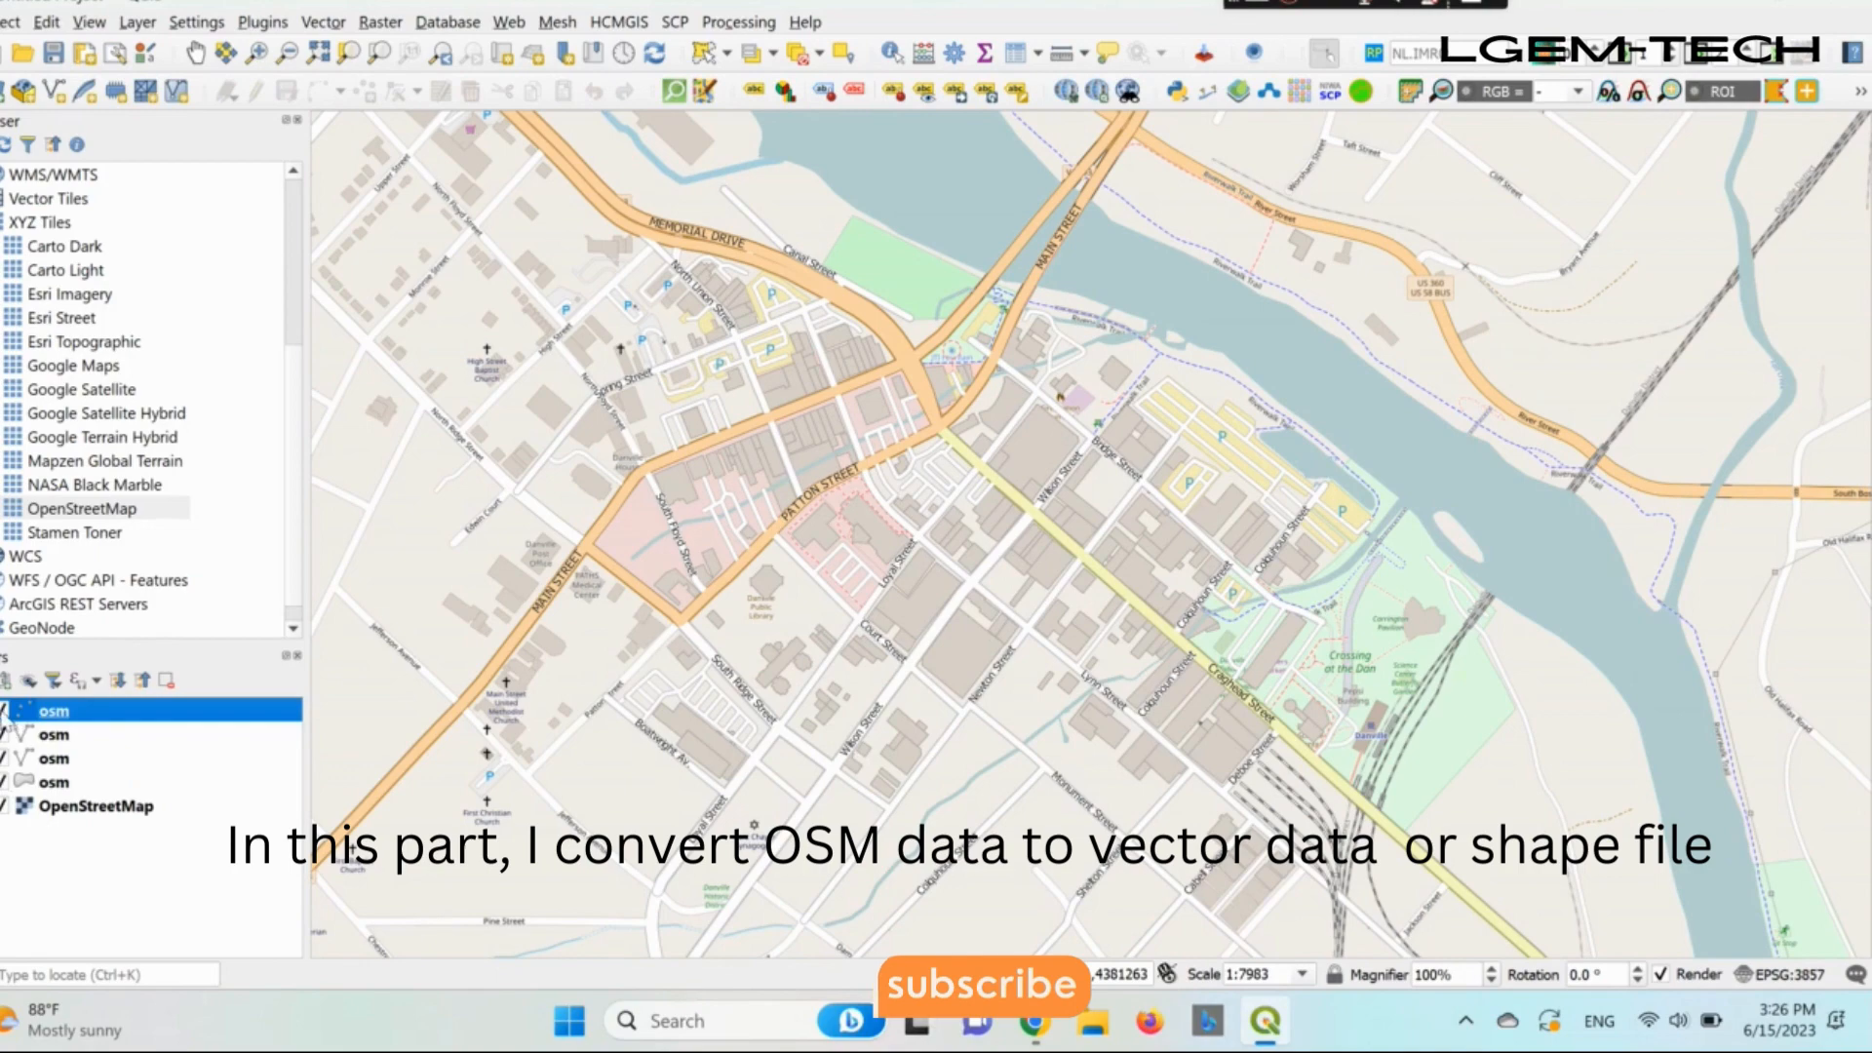
click(4, 711)
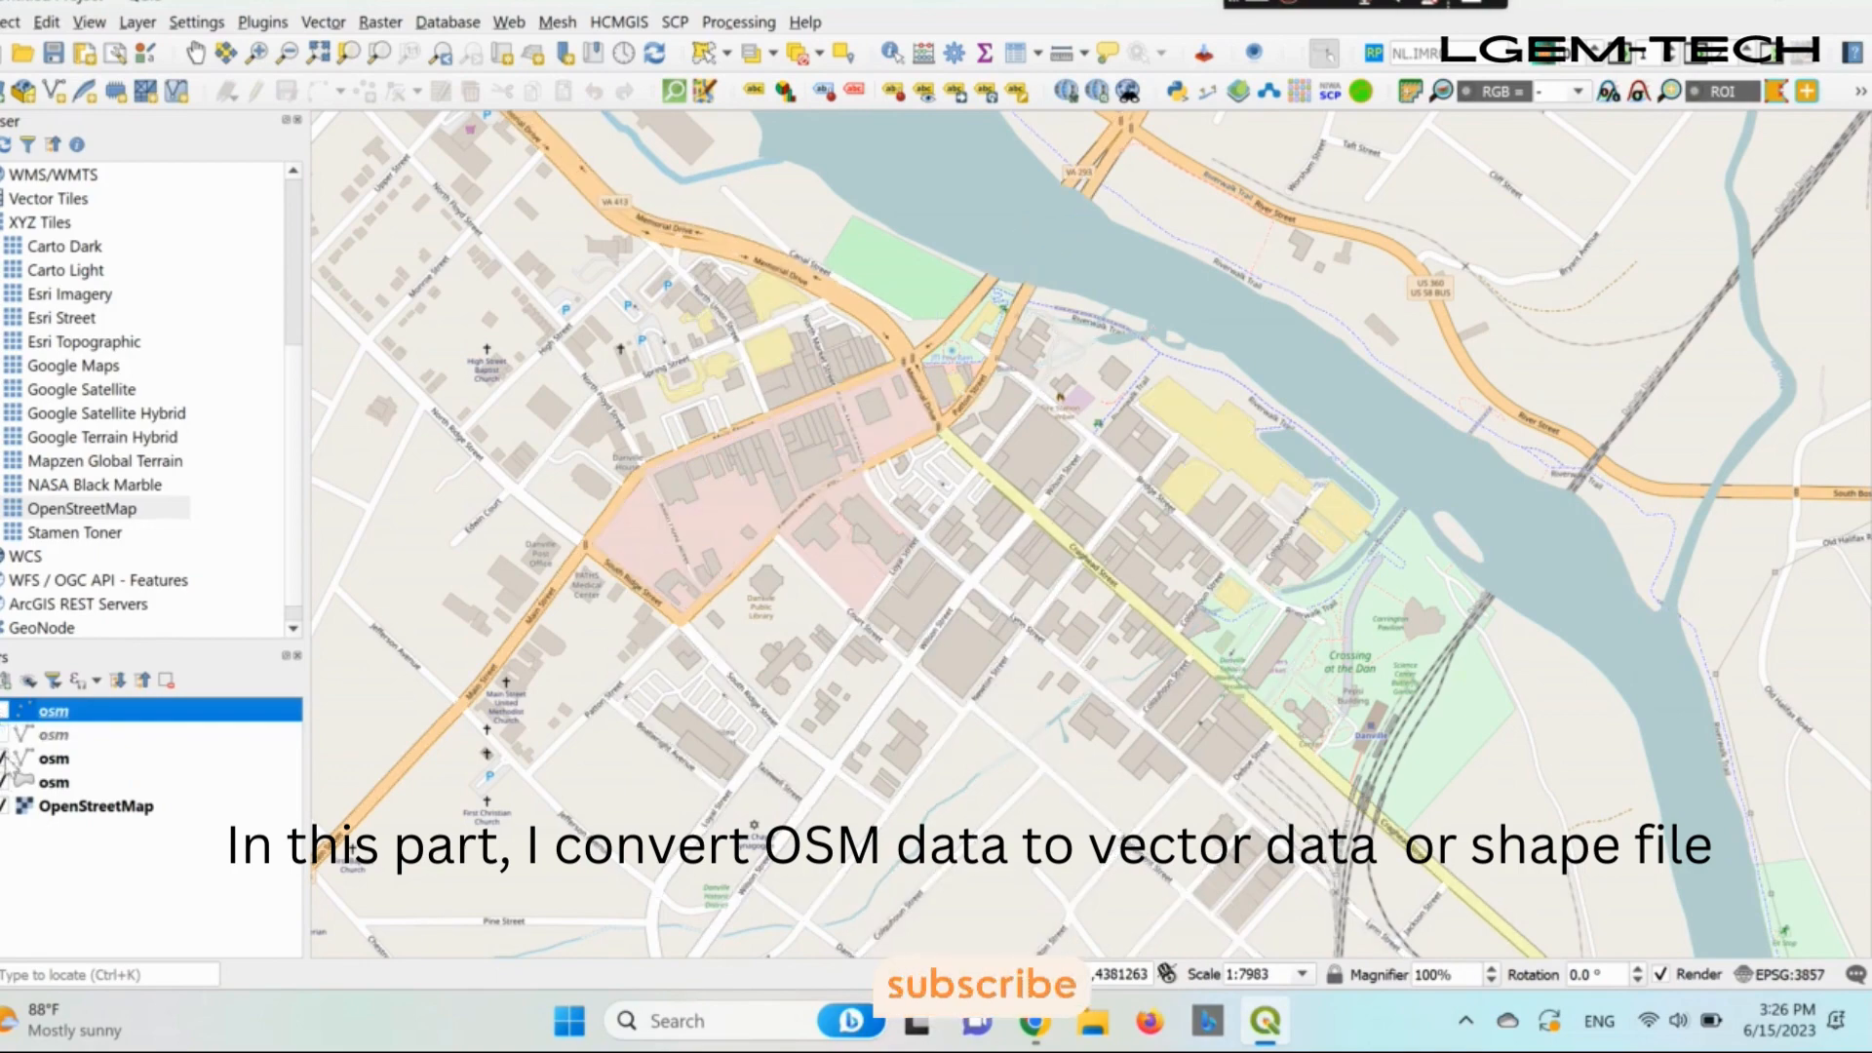
click(4, 757)
Export the osm polygon layer as an ESRI Shapefile named 3D modele in the worke data folder.
right_click(19, 786)
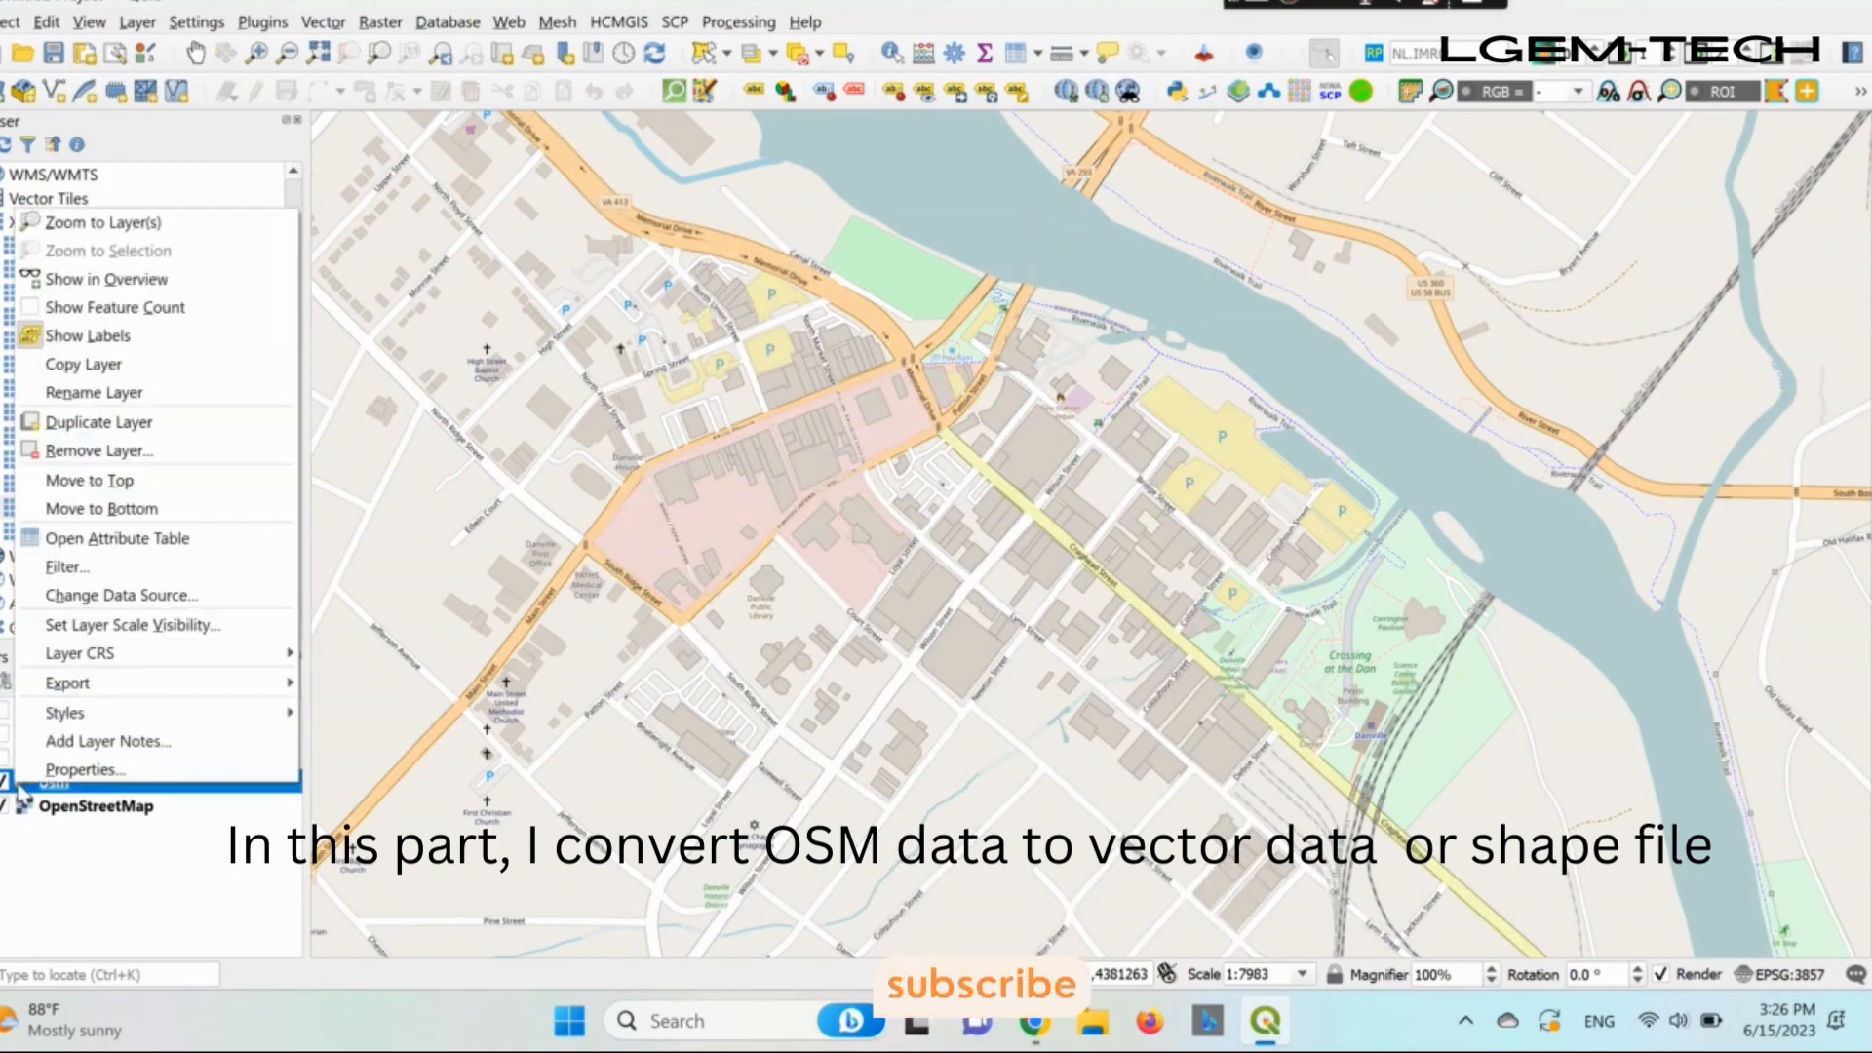
mouse_move(128, 688)
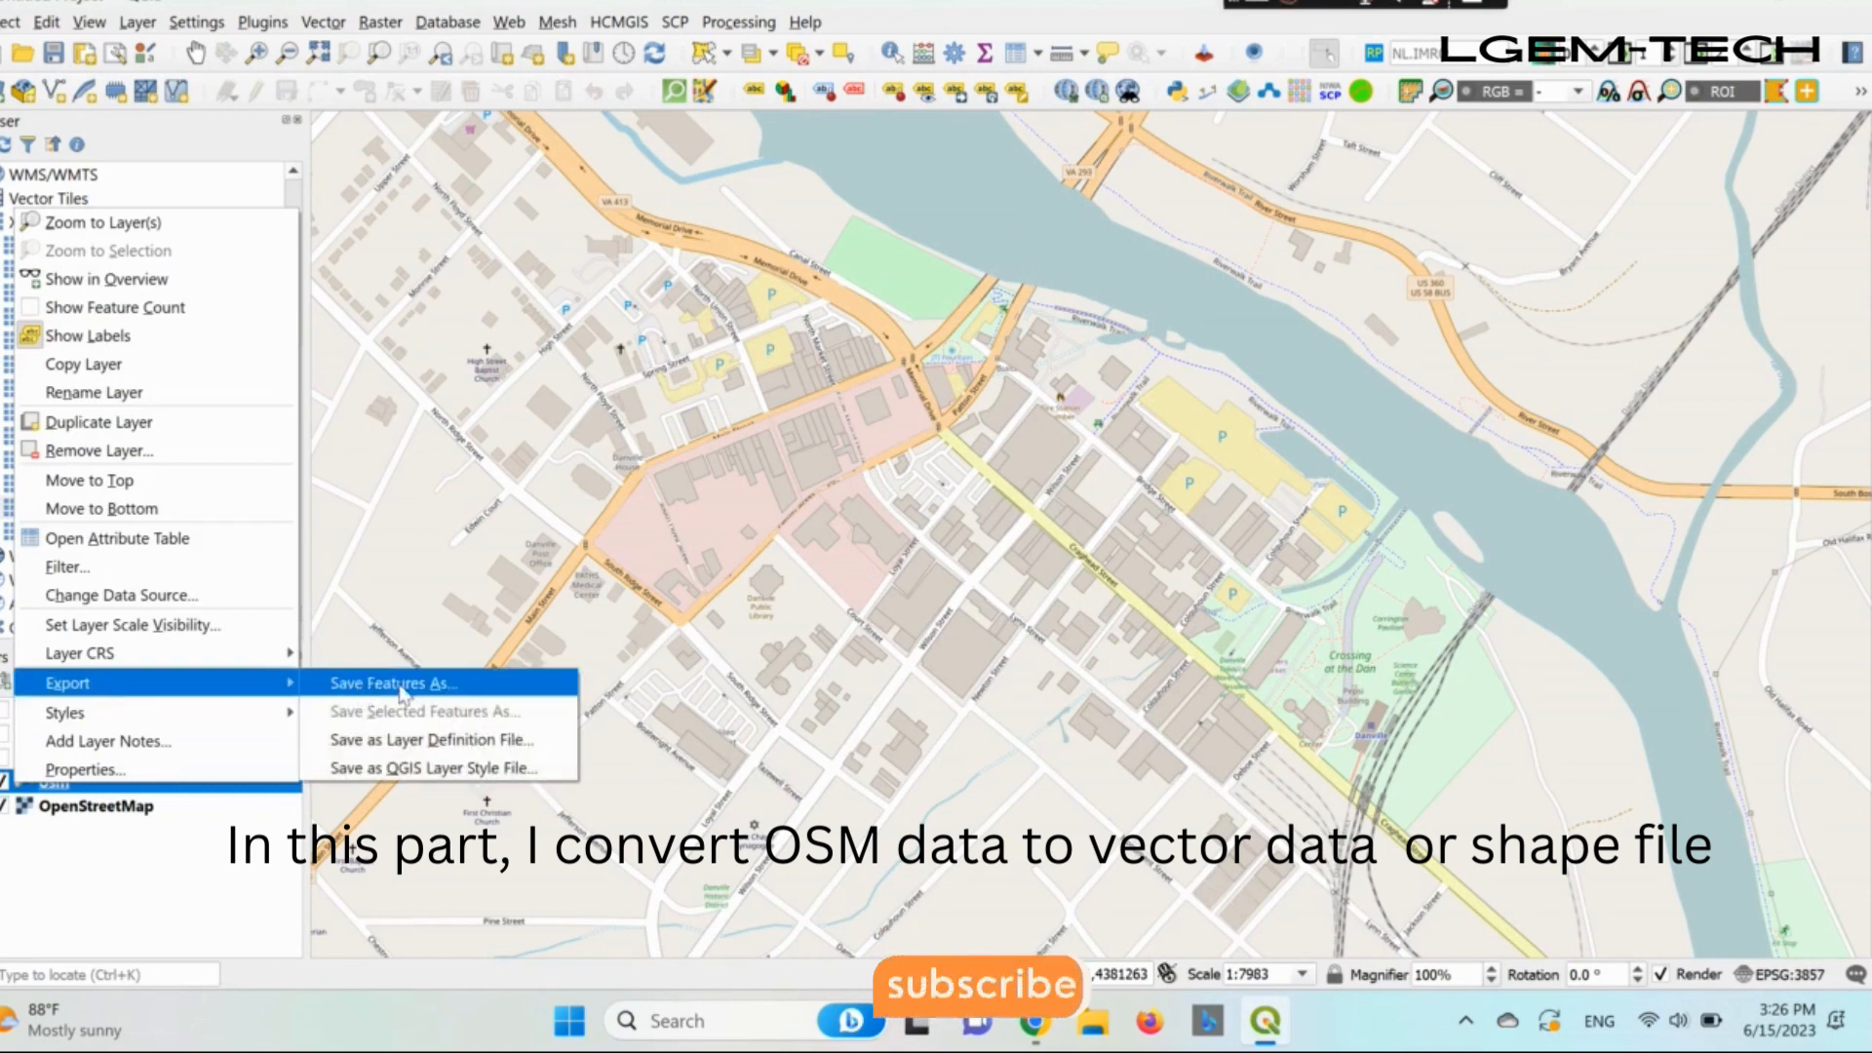
click(400, 684)
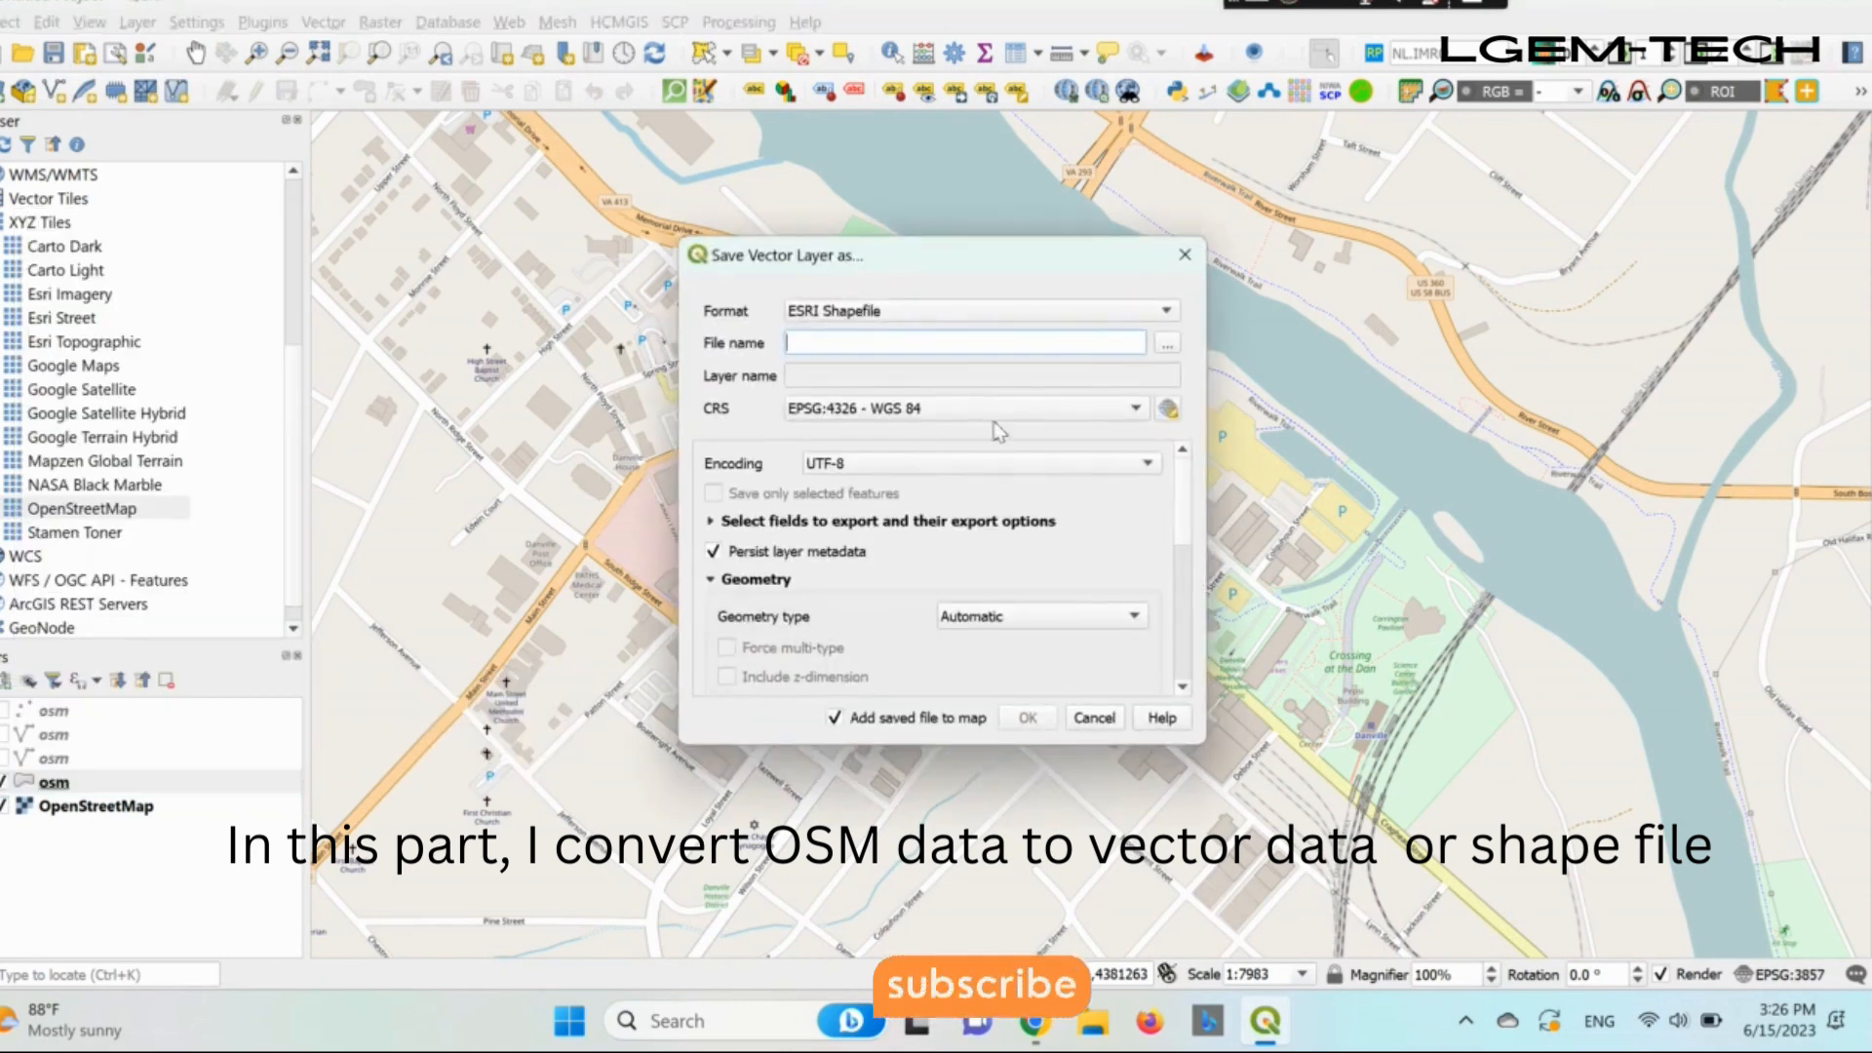
click(1167, 347)
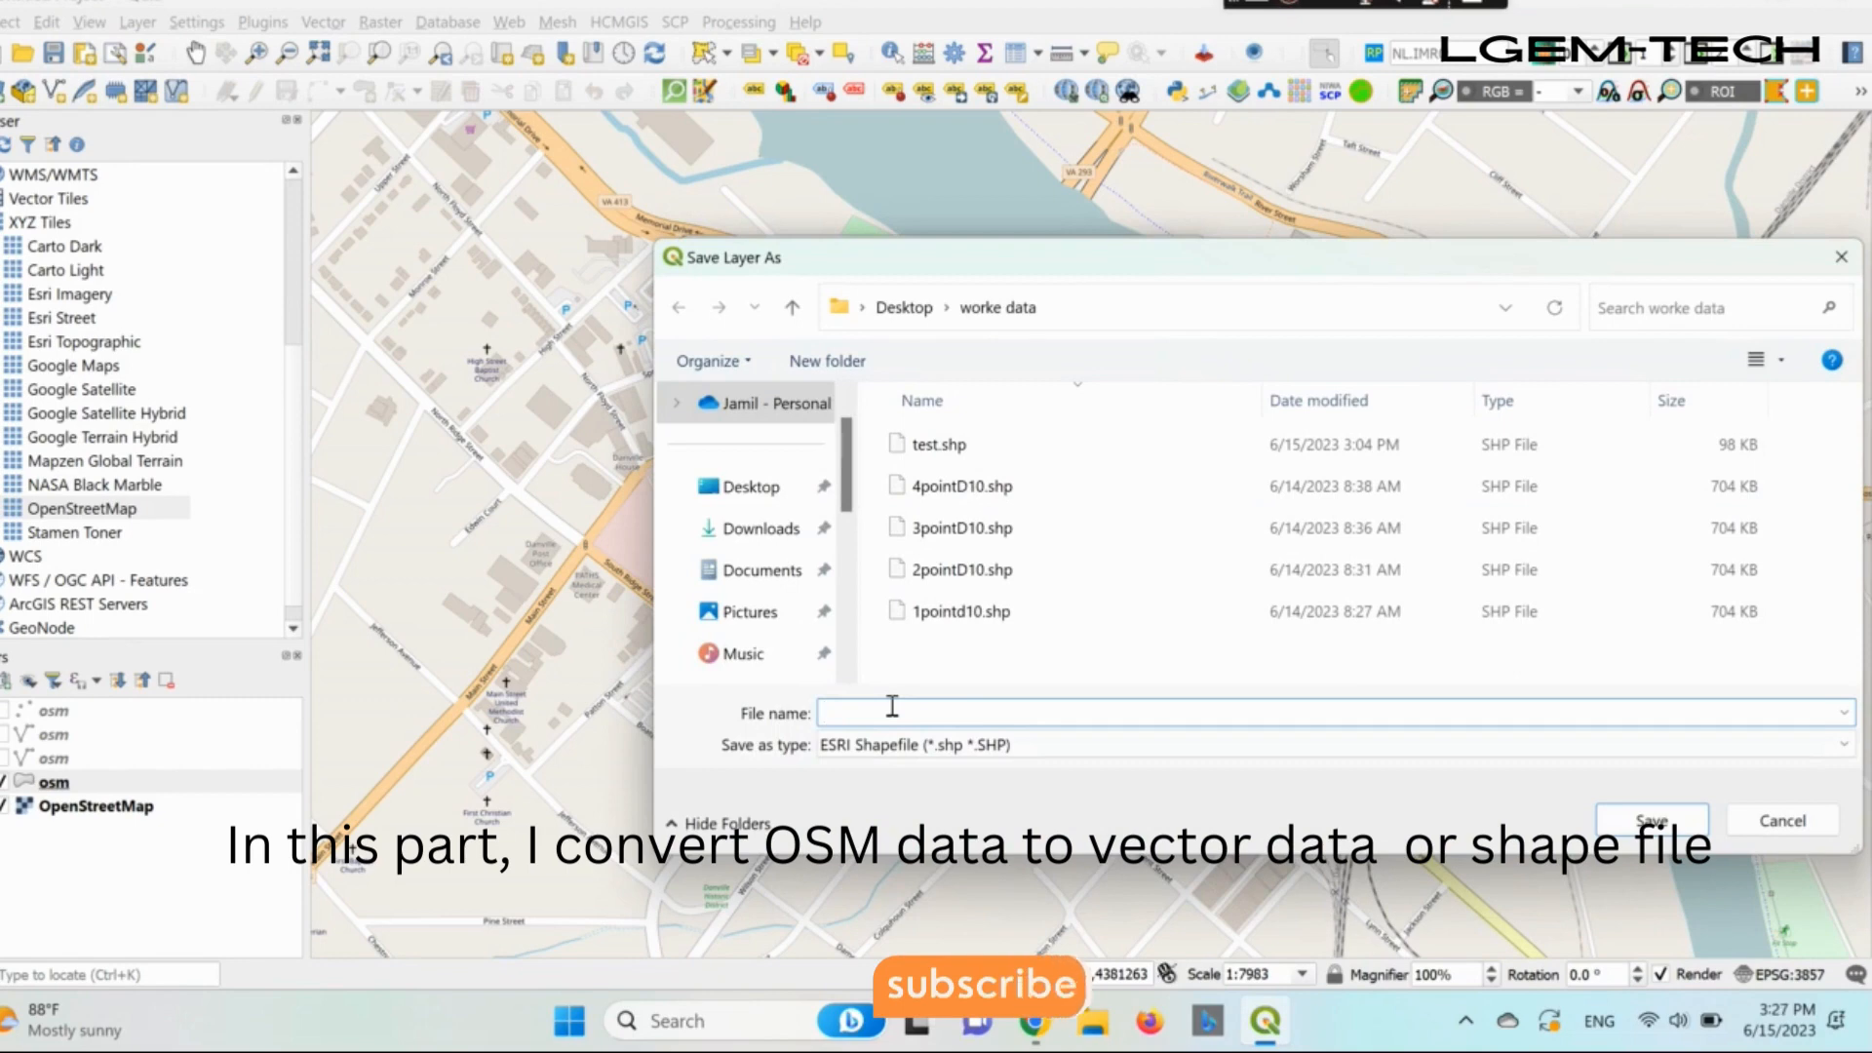
text(3)
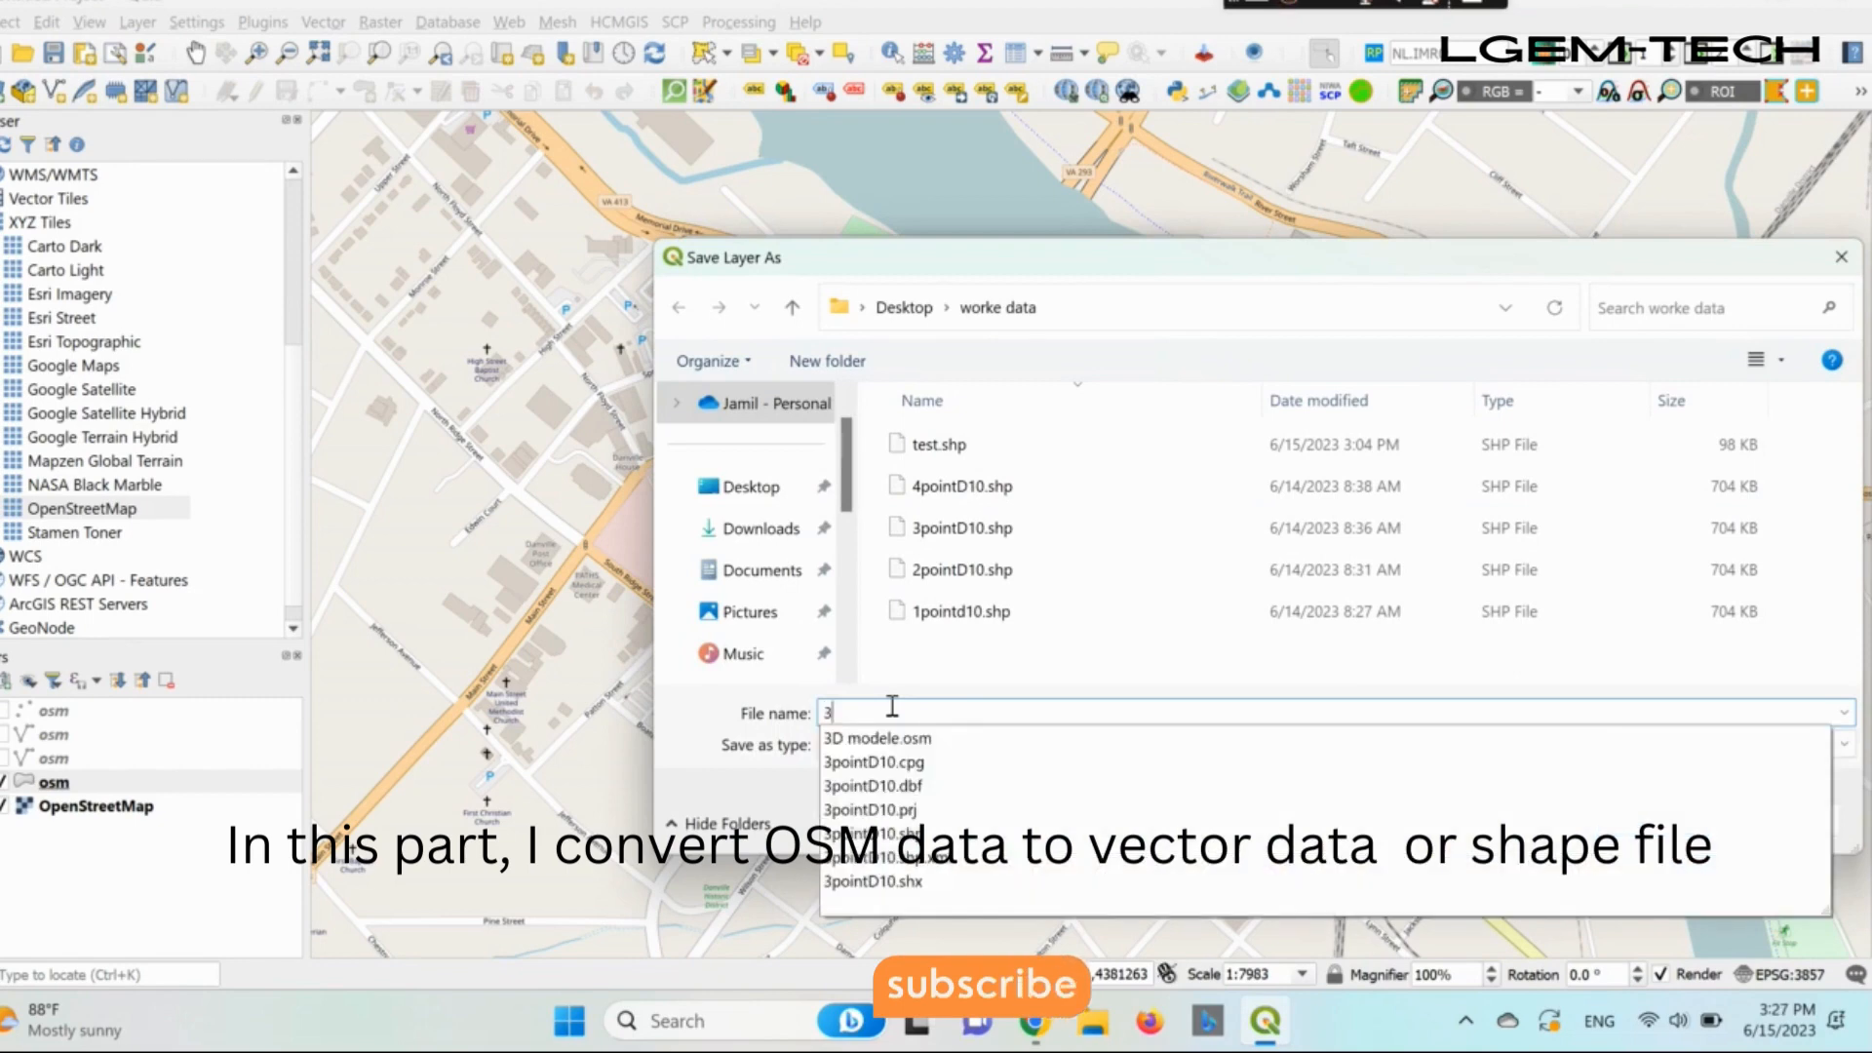
key(BackSpace)
text(3d)
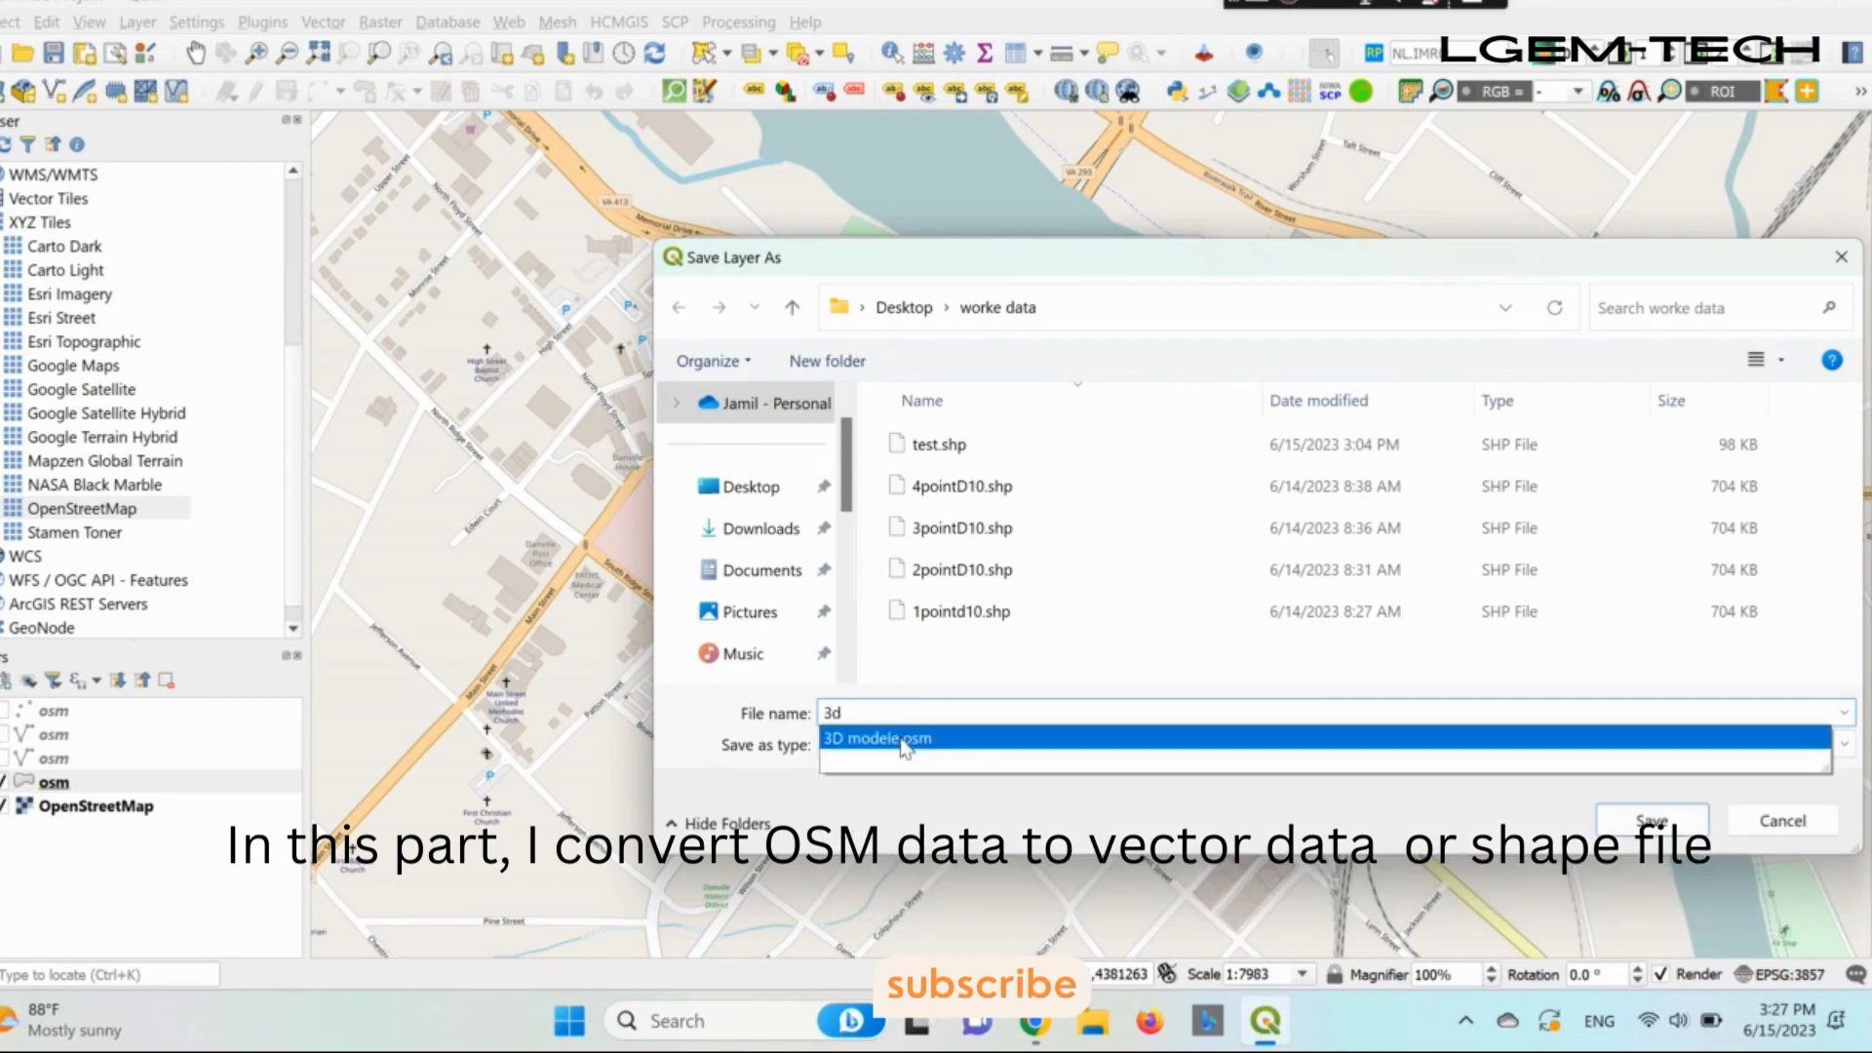
click(903, 739)
drag(934, 712, 909, 712)
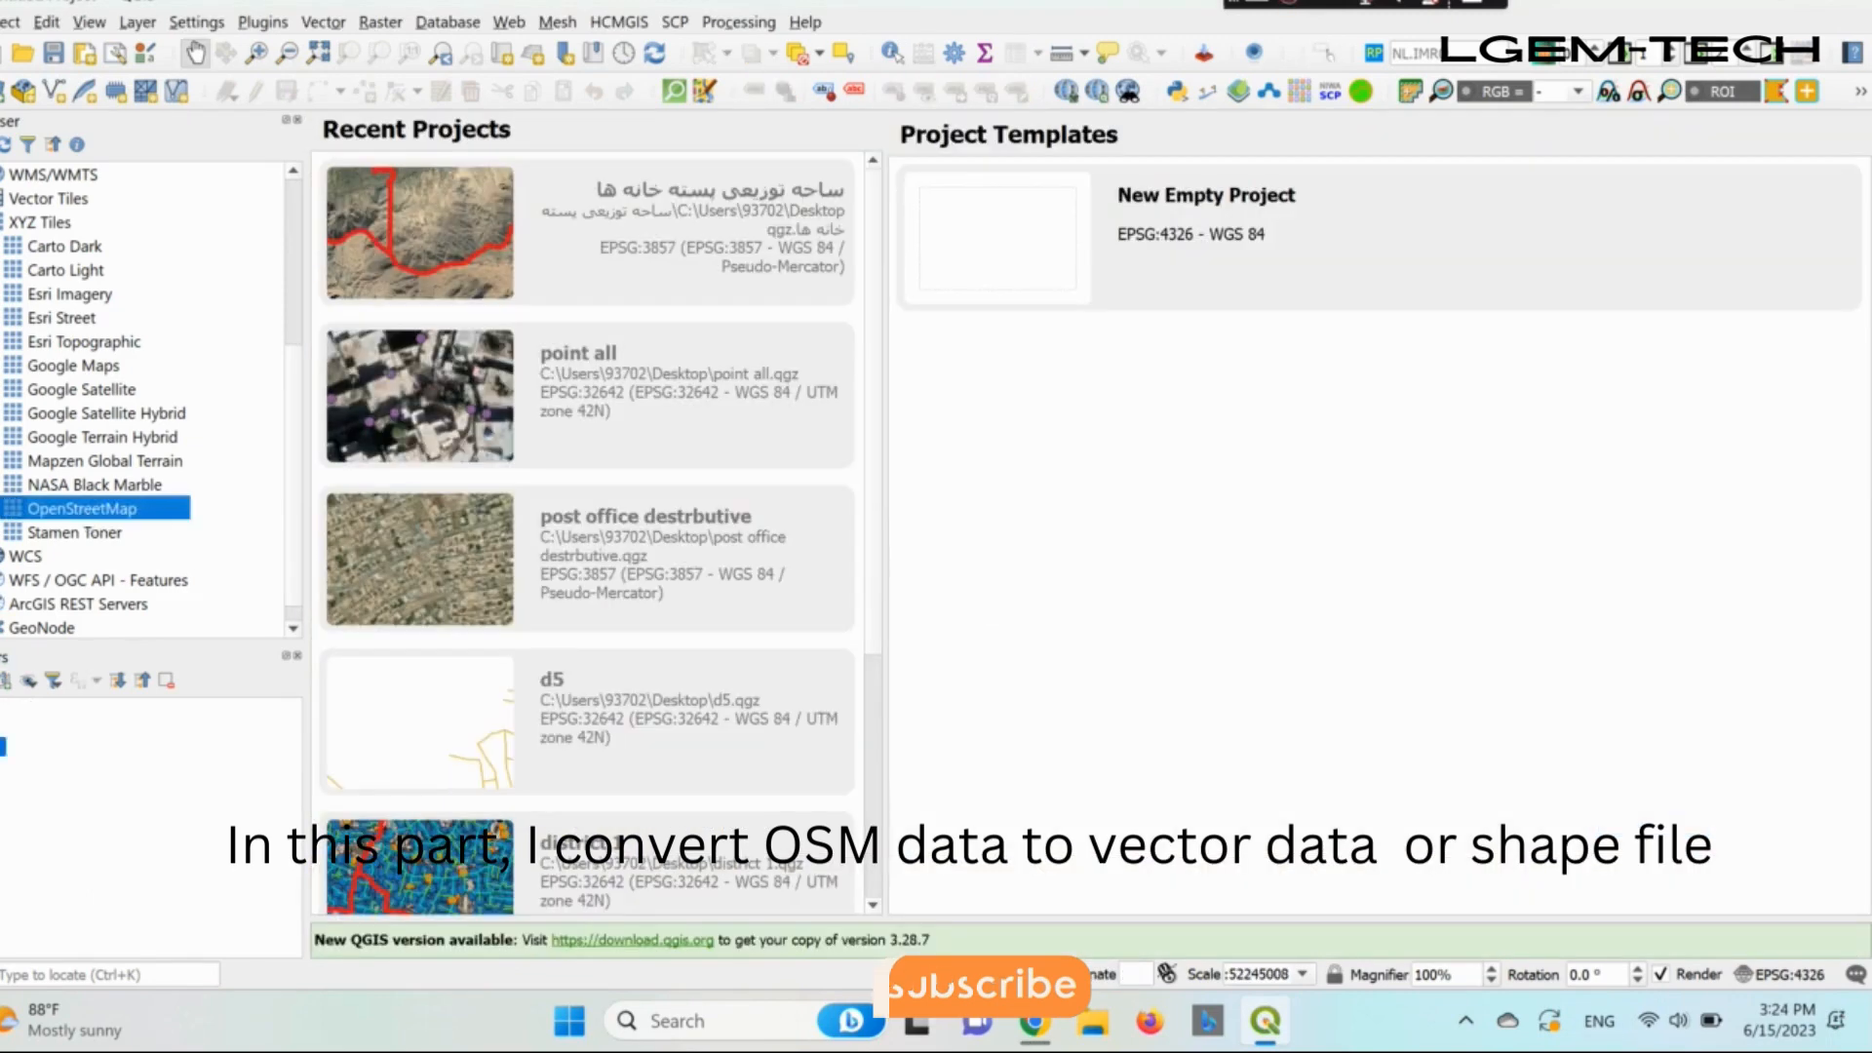
Add the OpenStreetMap tile layer to the empty project and zoom in on the eastern United States.
drag(4, 747, 58, 811)
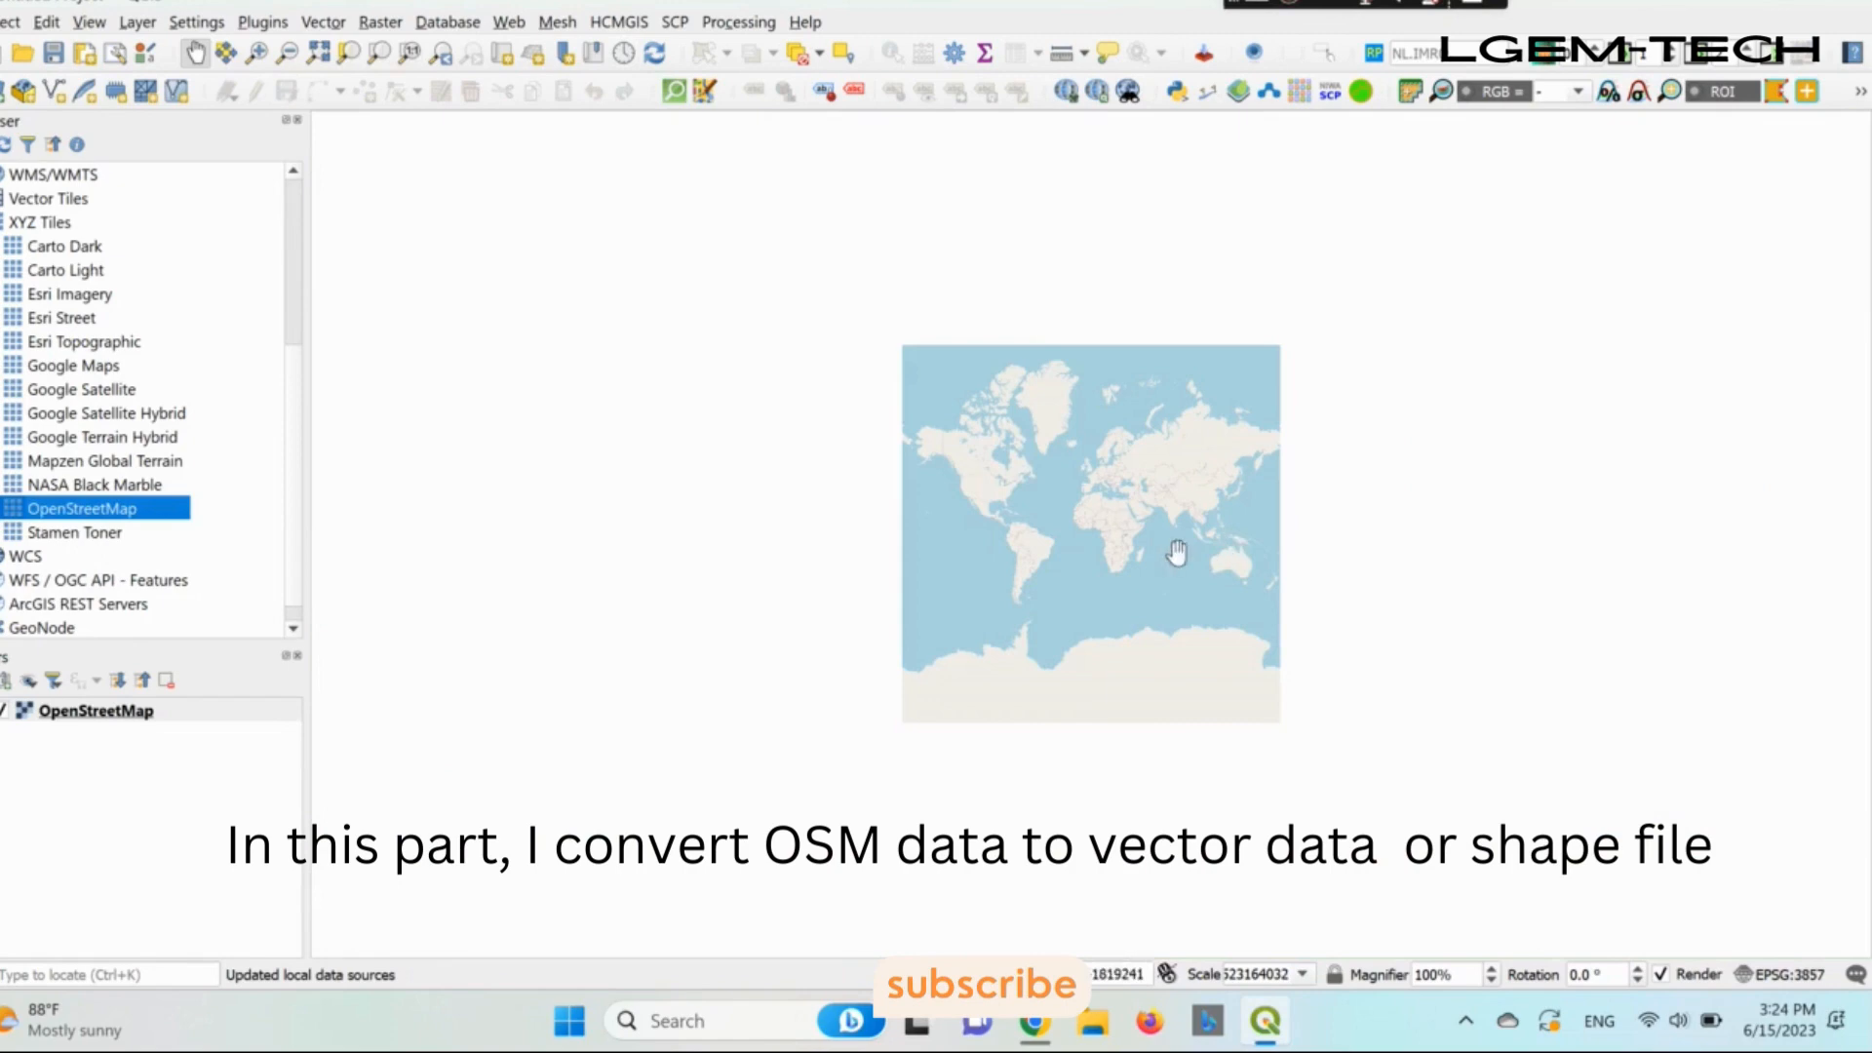
scroll(968, 490, up, 3)
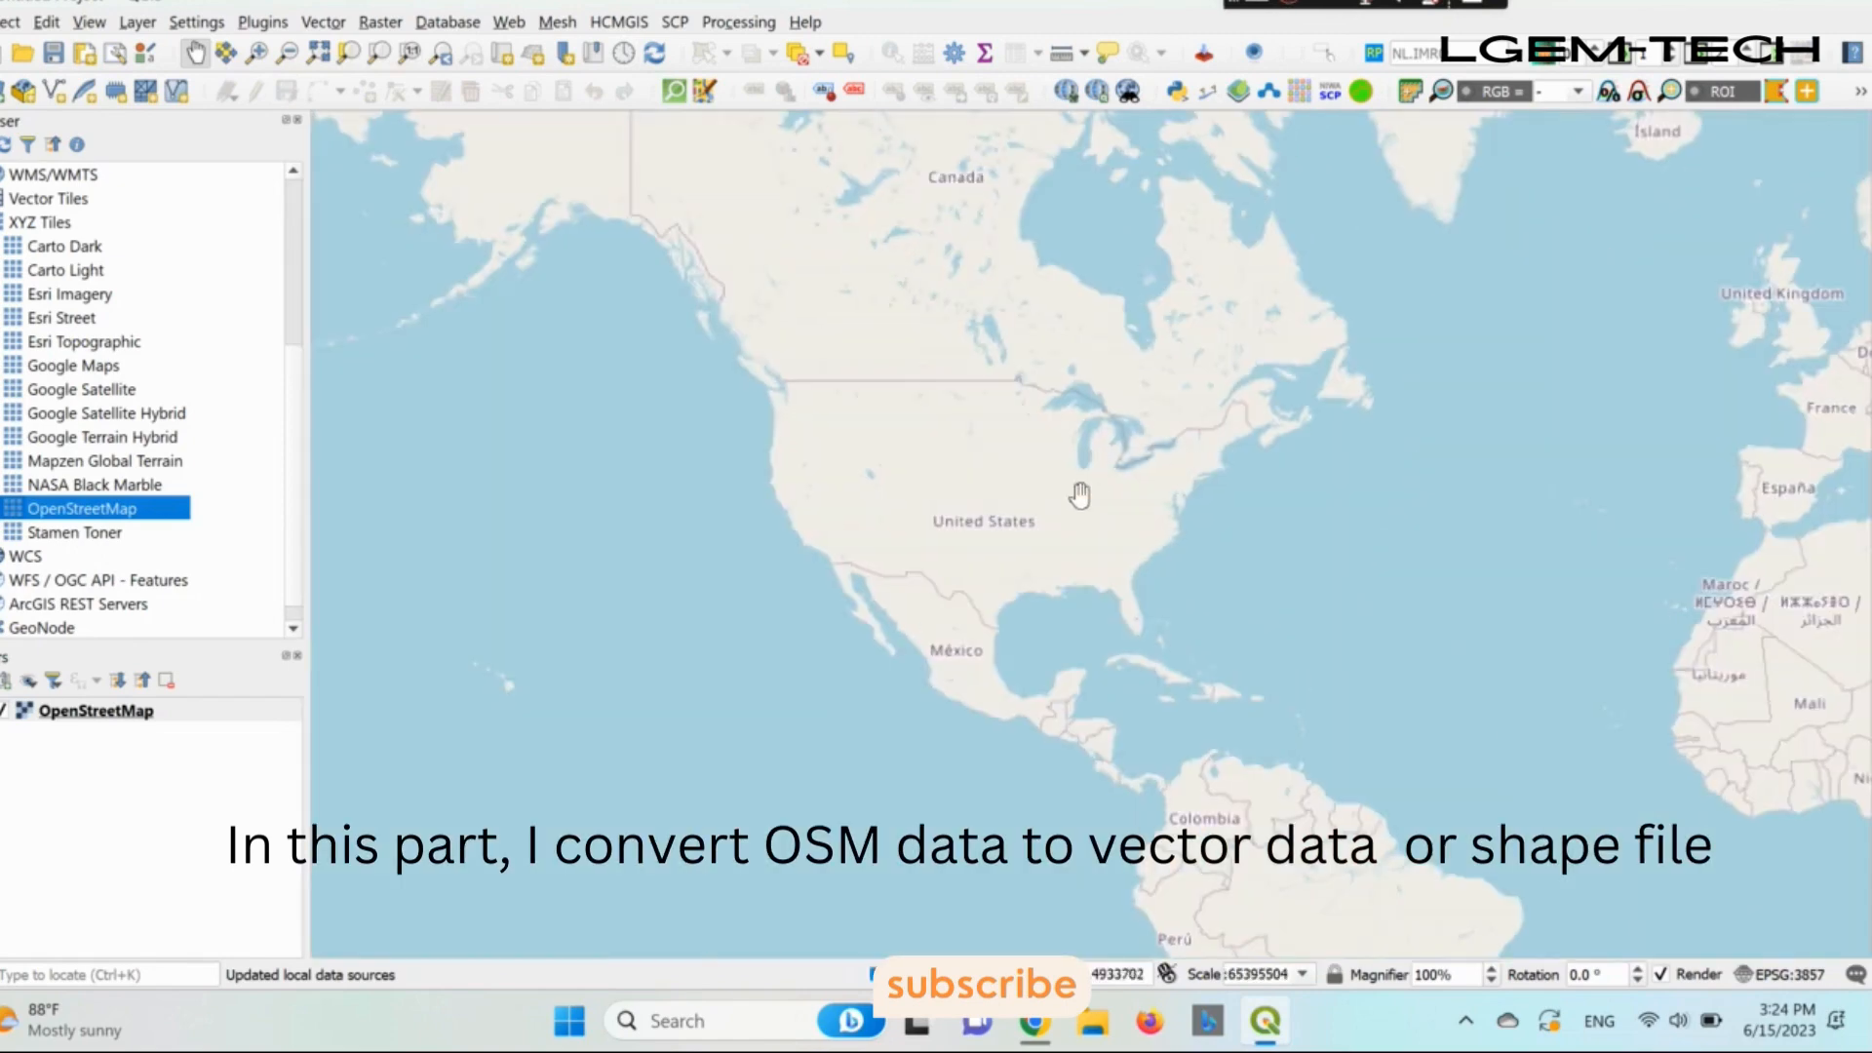
scroll(1082, 497, up, 1)
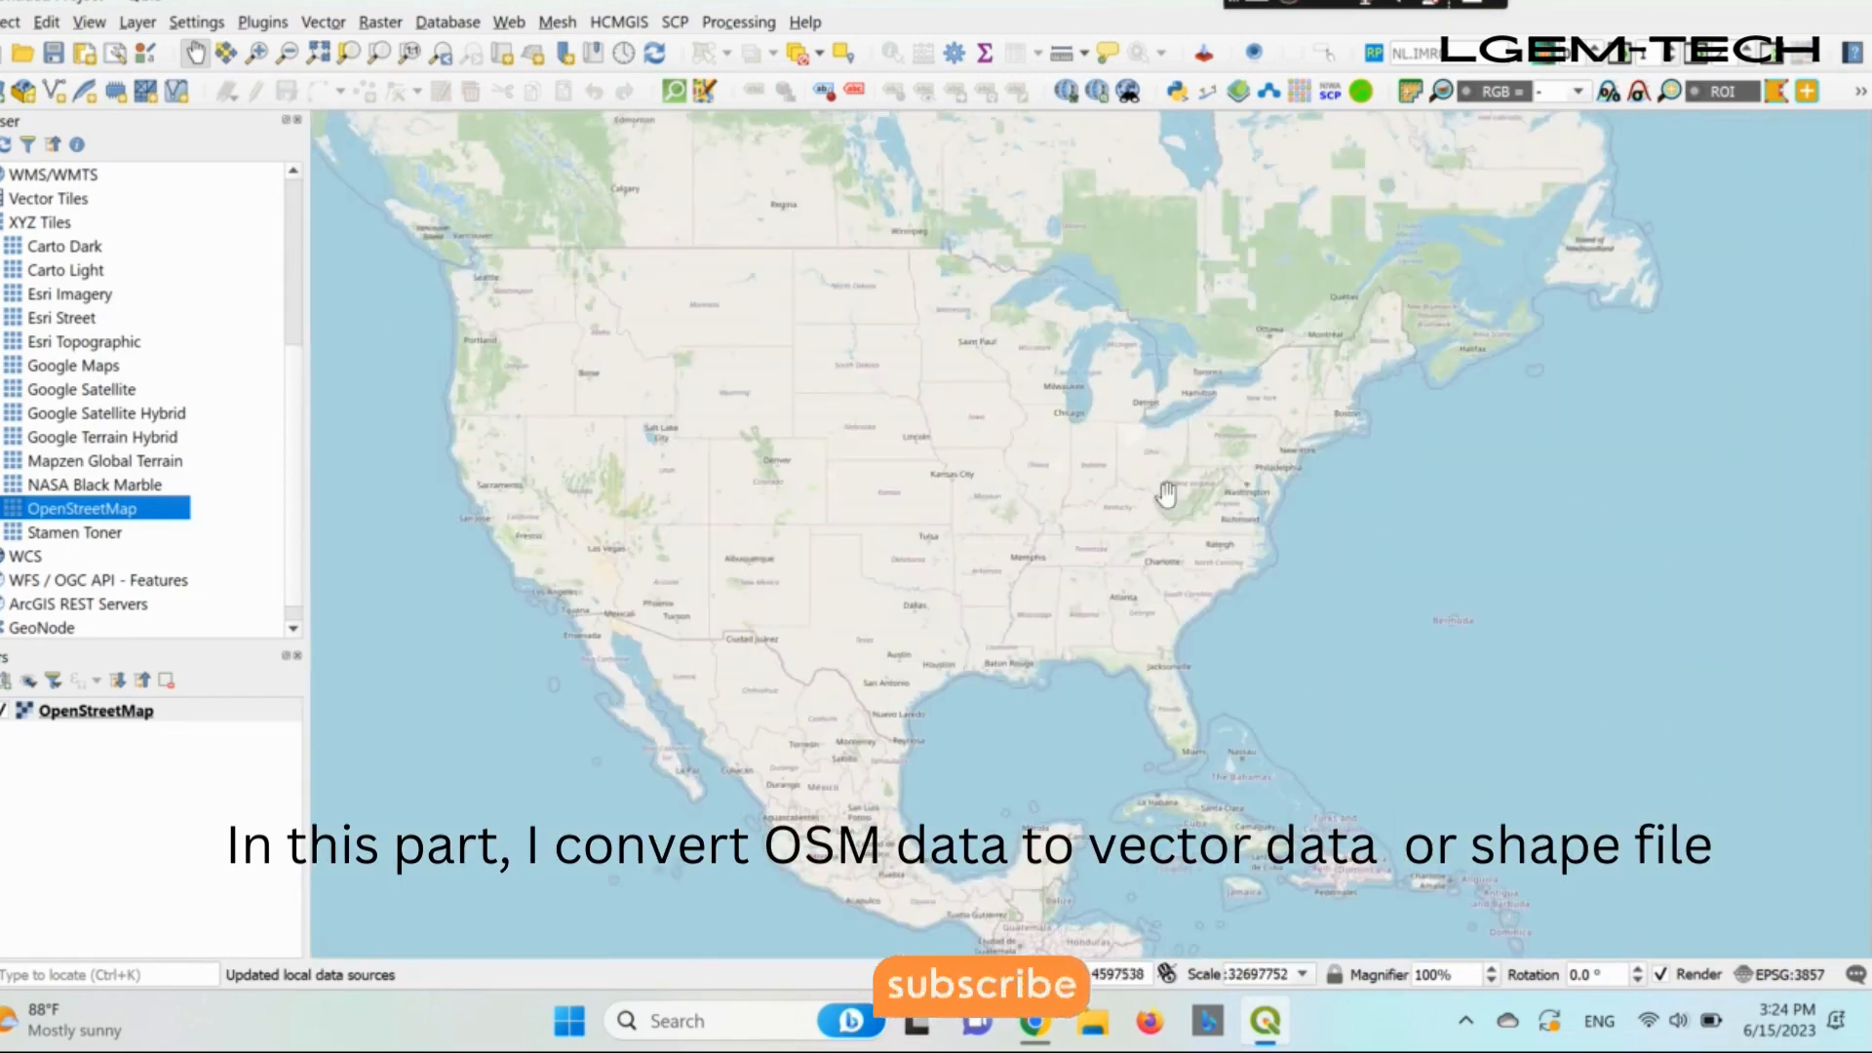
scroll(1141, 512, up, 1)
scroll(1025, 546, up, 1)
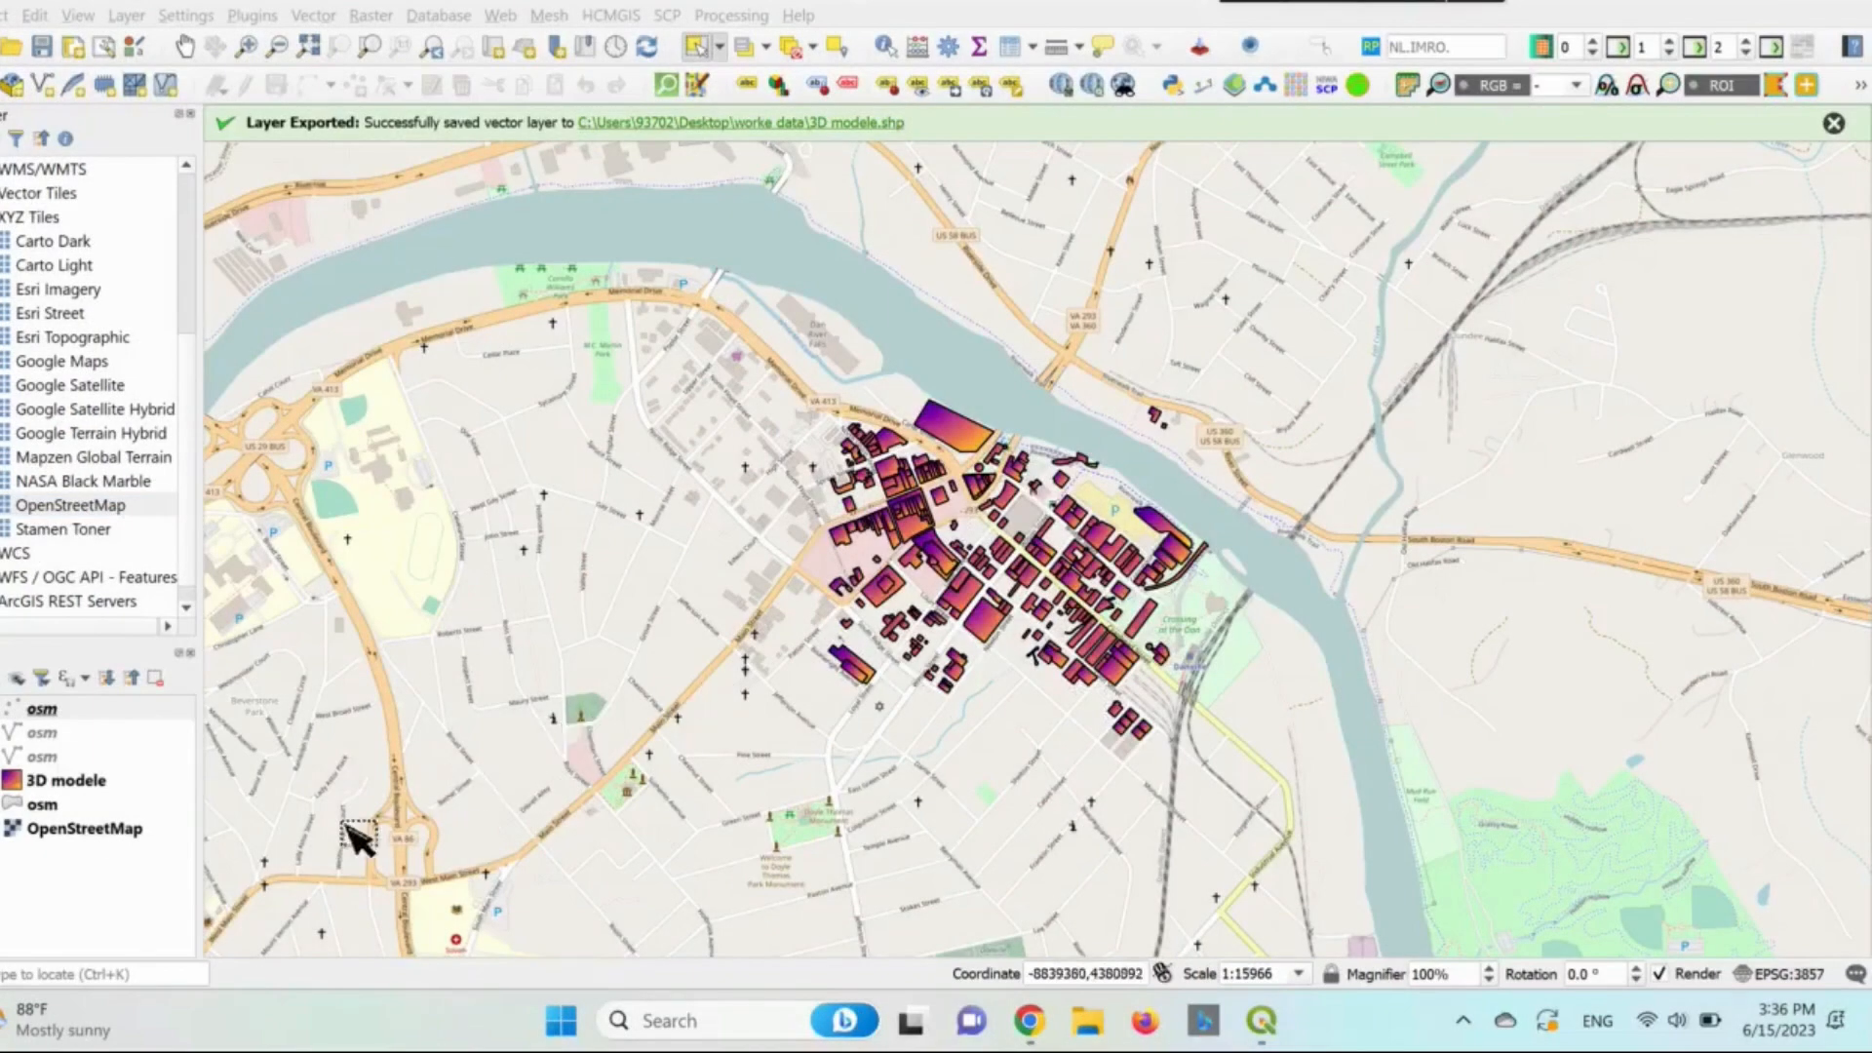
Remove the osm point layer from the project.
click(42, 783)
right_click(35, 711)
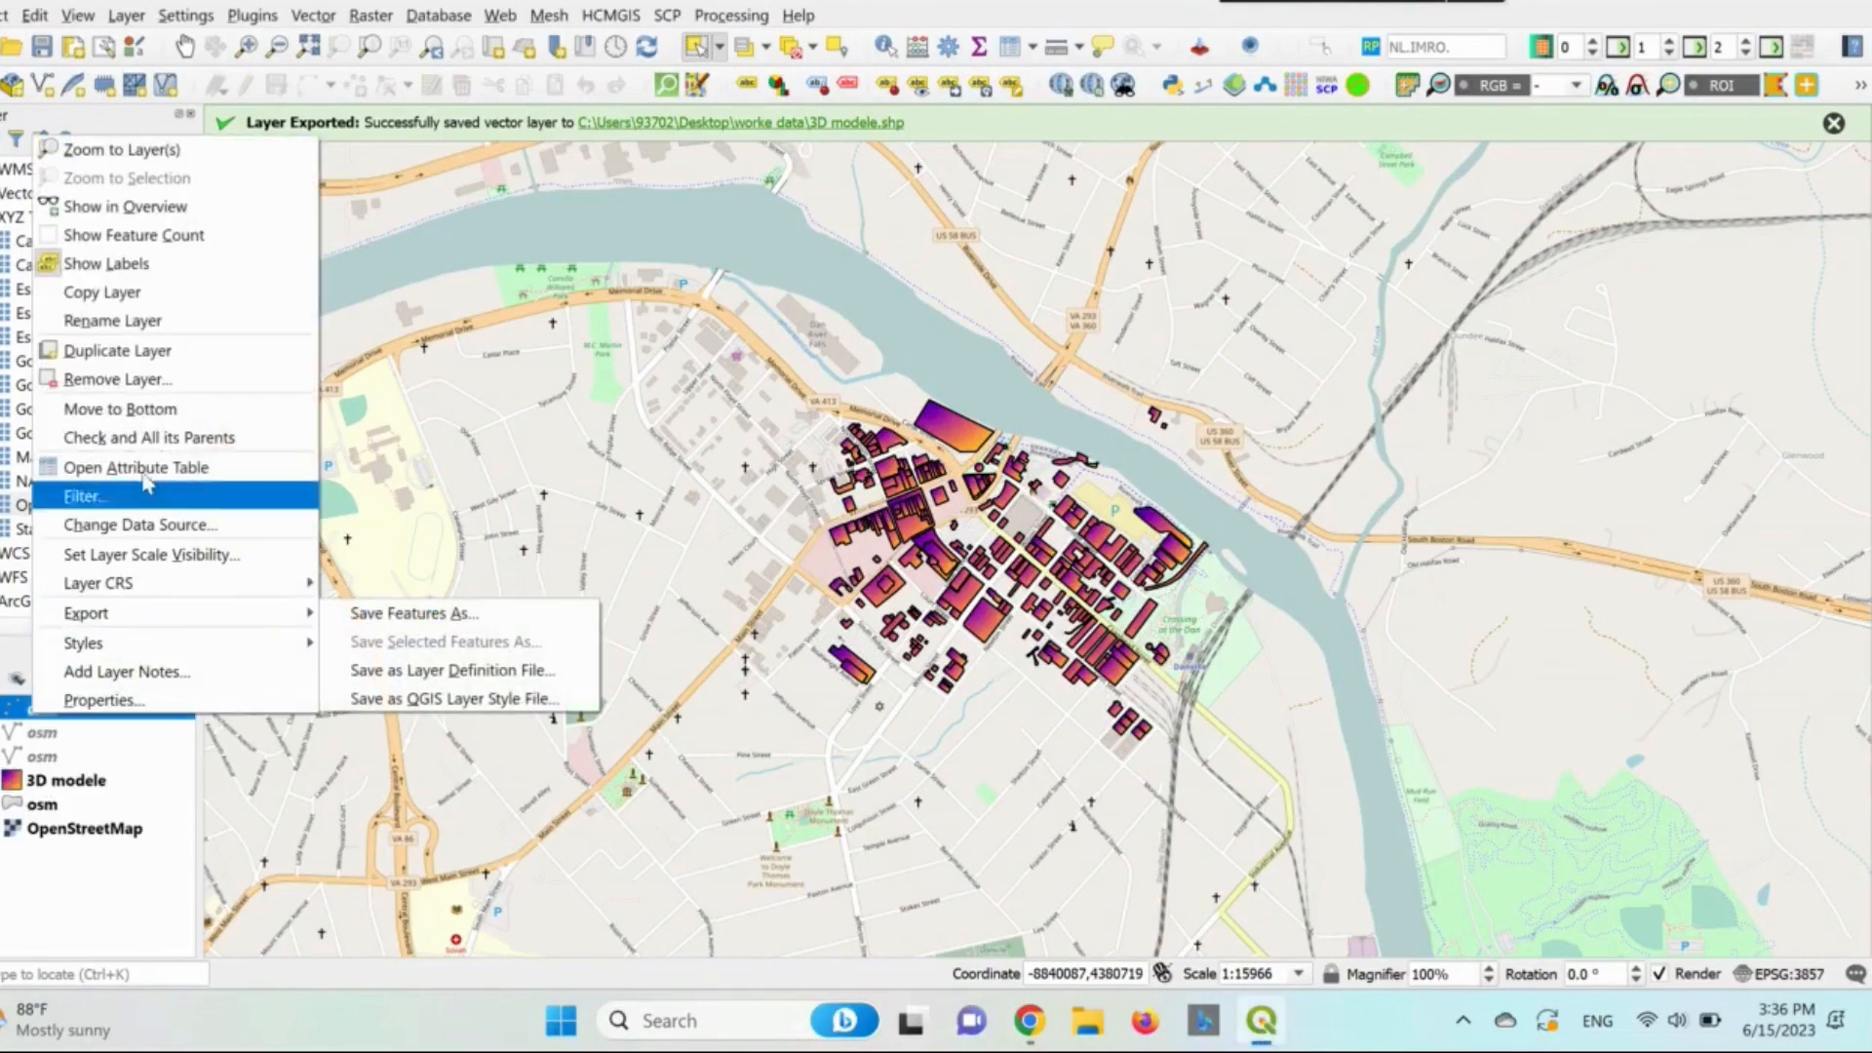
click(166, 381)
click(924, 534)
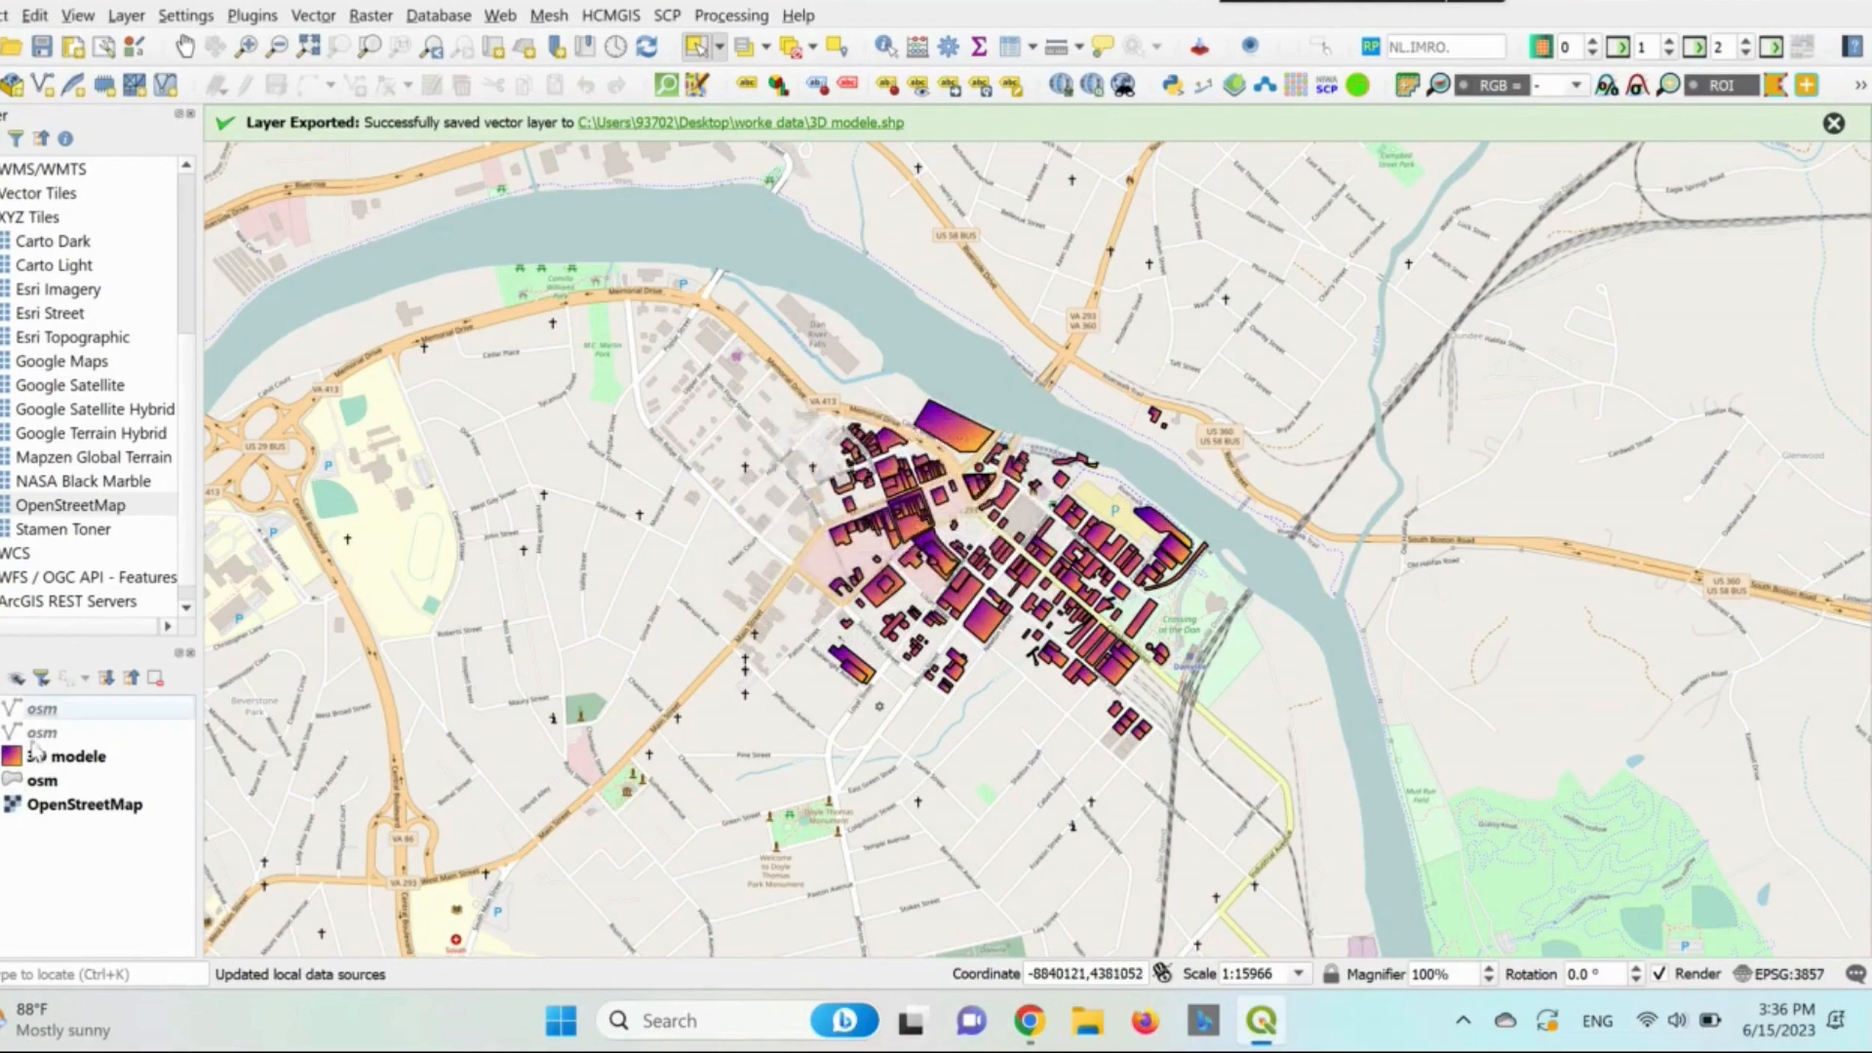
Remove both osm line layers from the project.
click(39, 708)
right_click(37, 711)
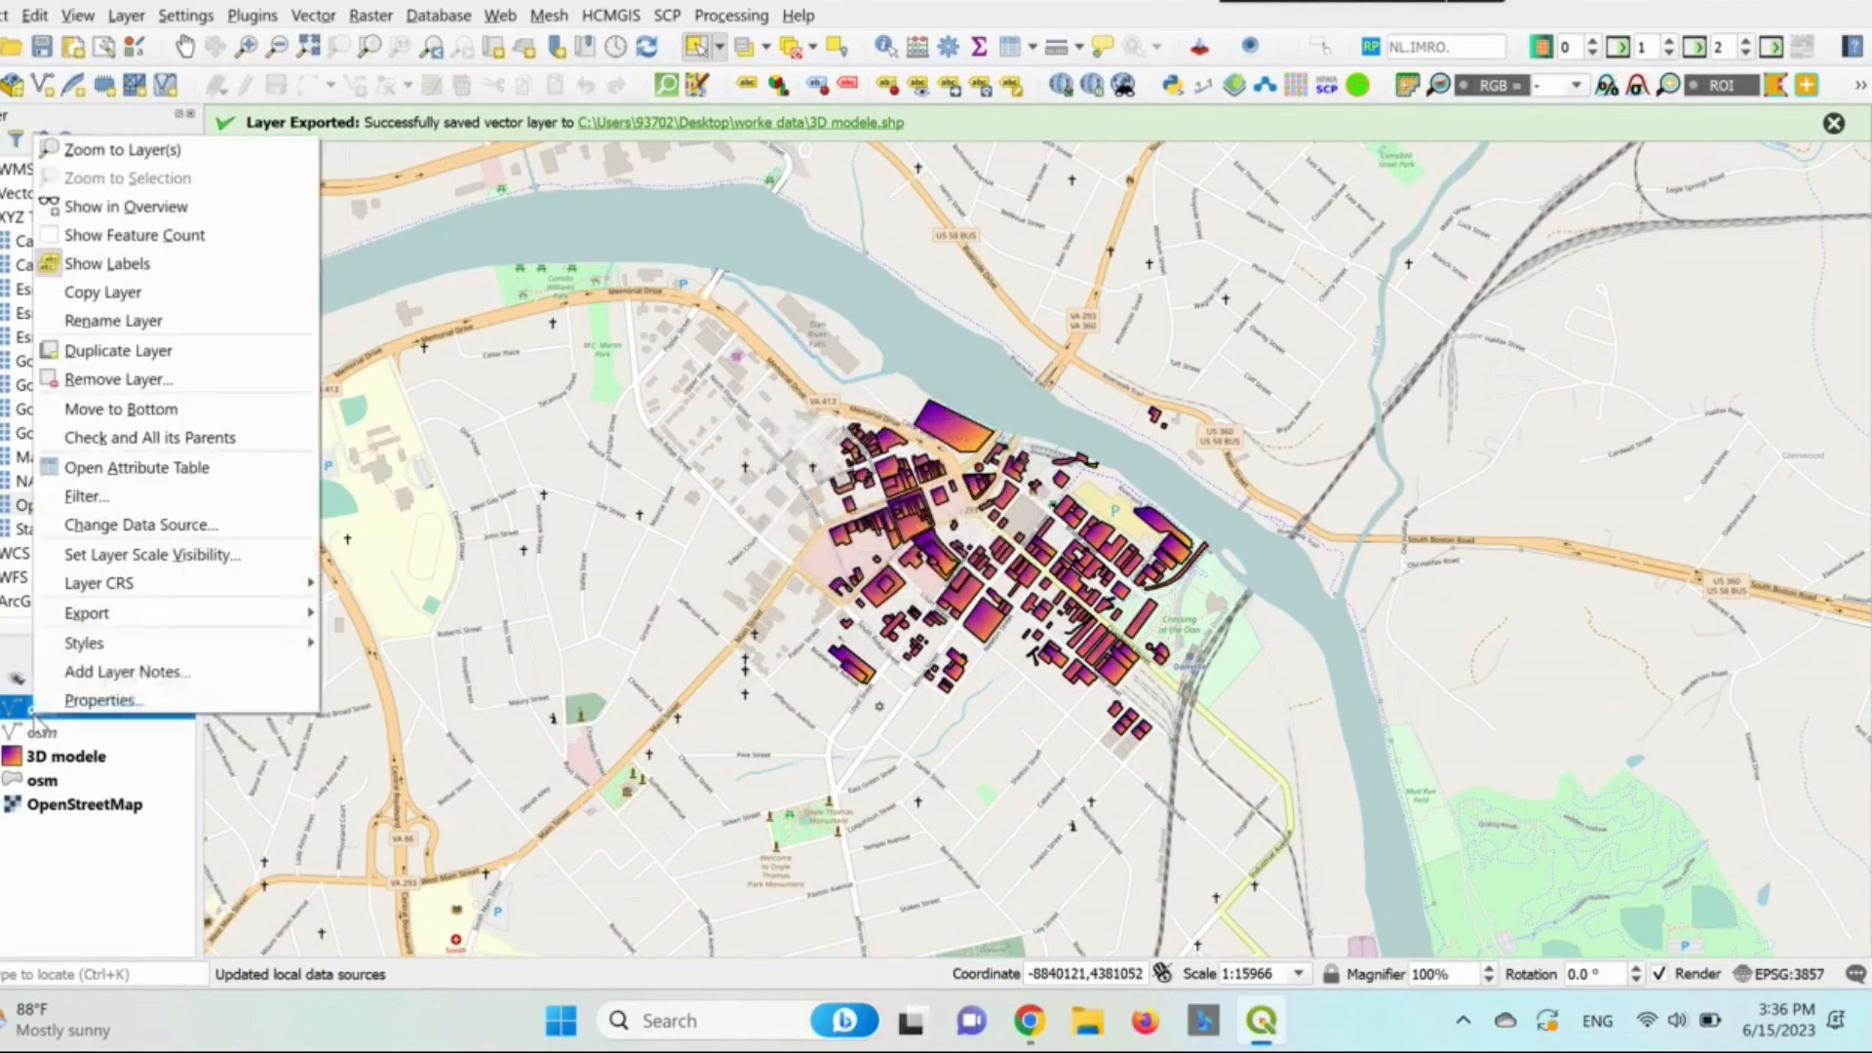
click(148, 379)
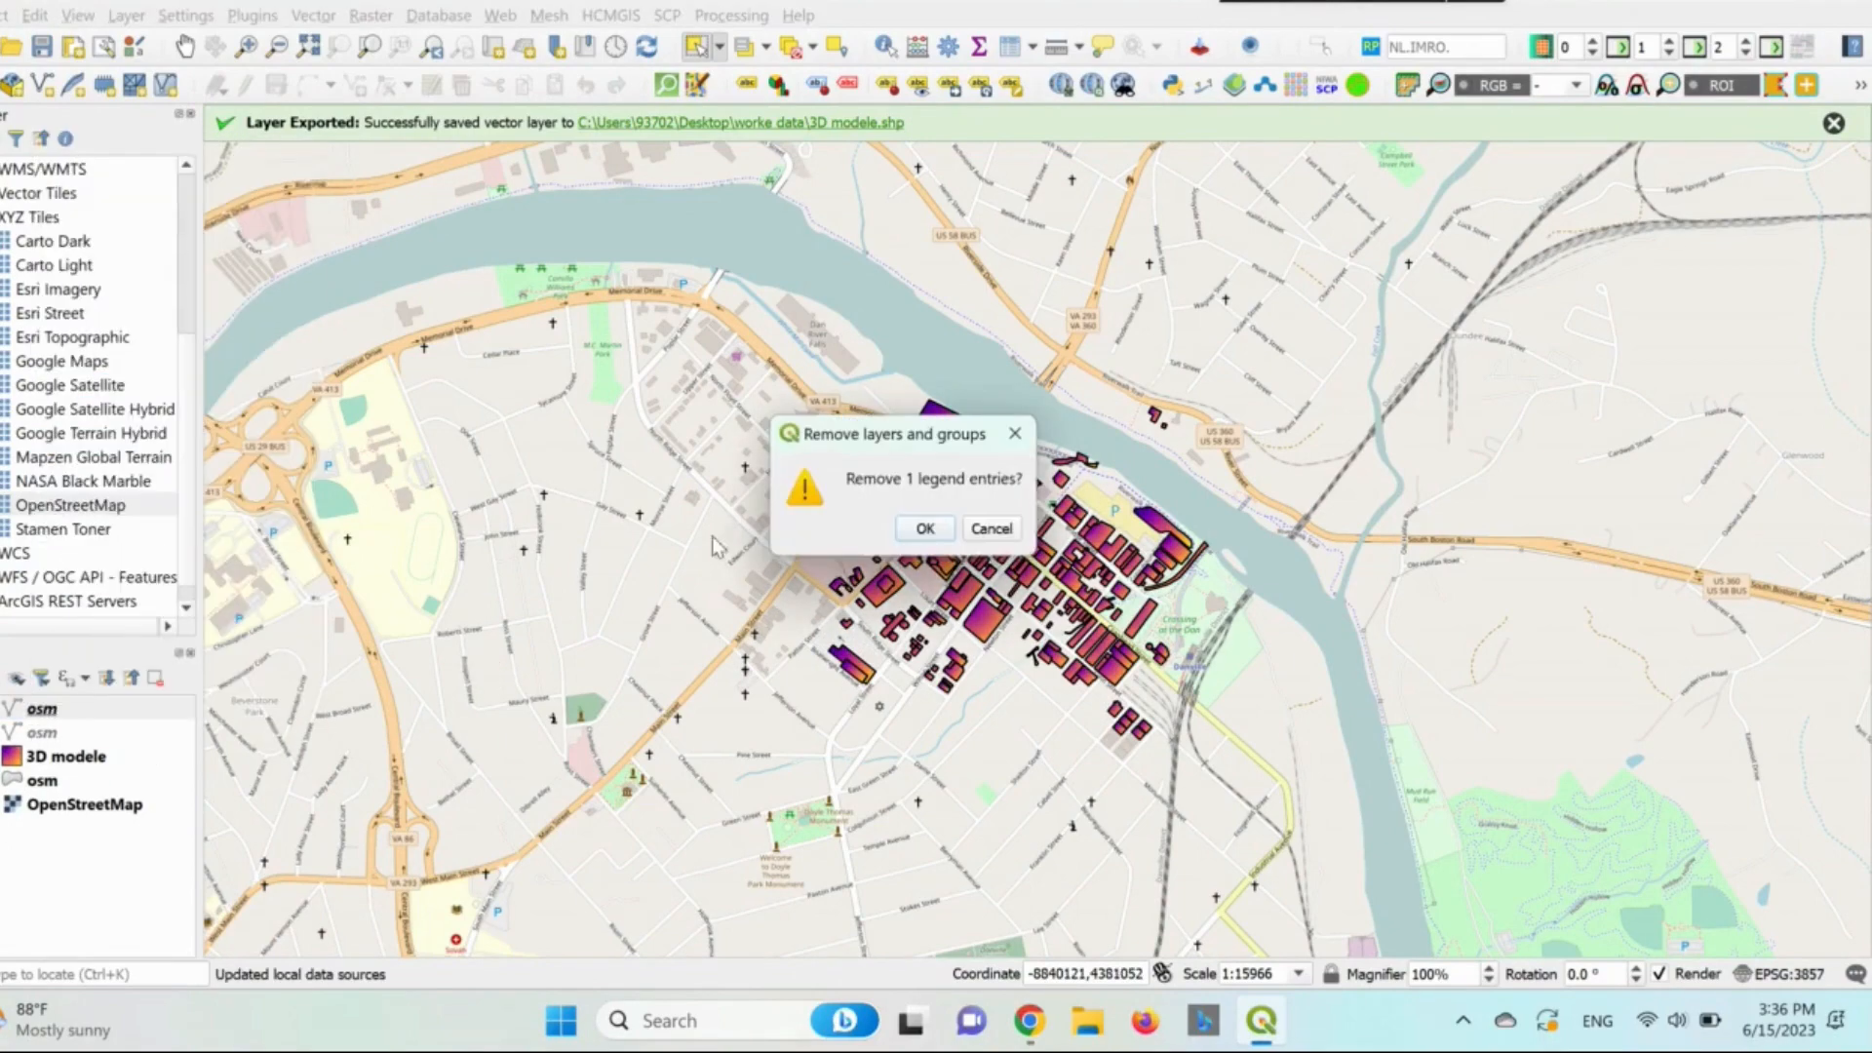
click(924, 530)
click(108, 720)
right_click(108, 720)
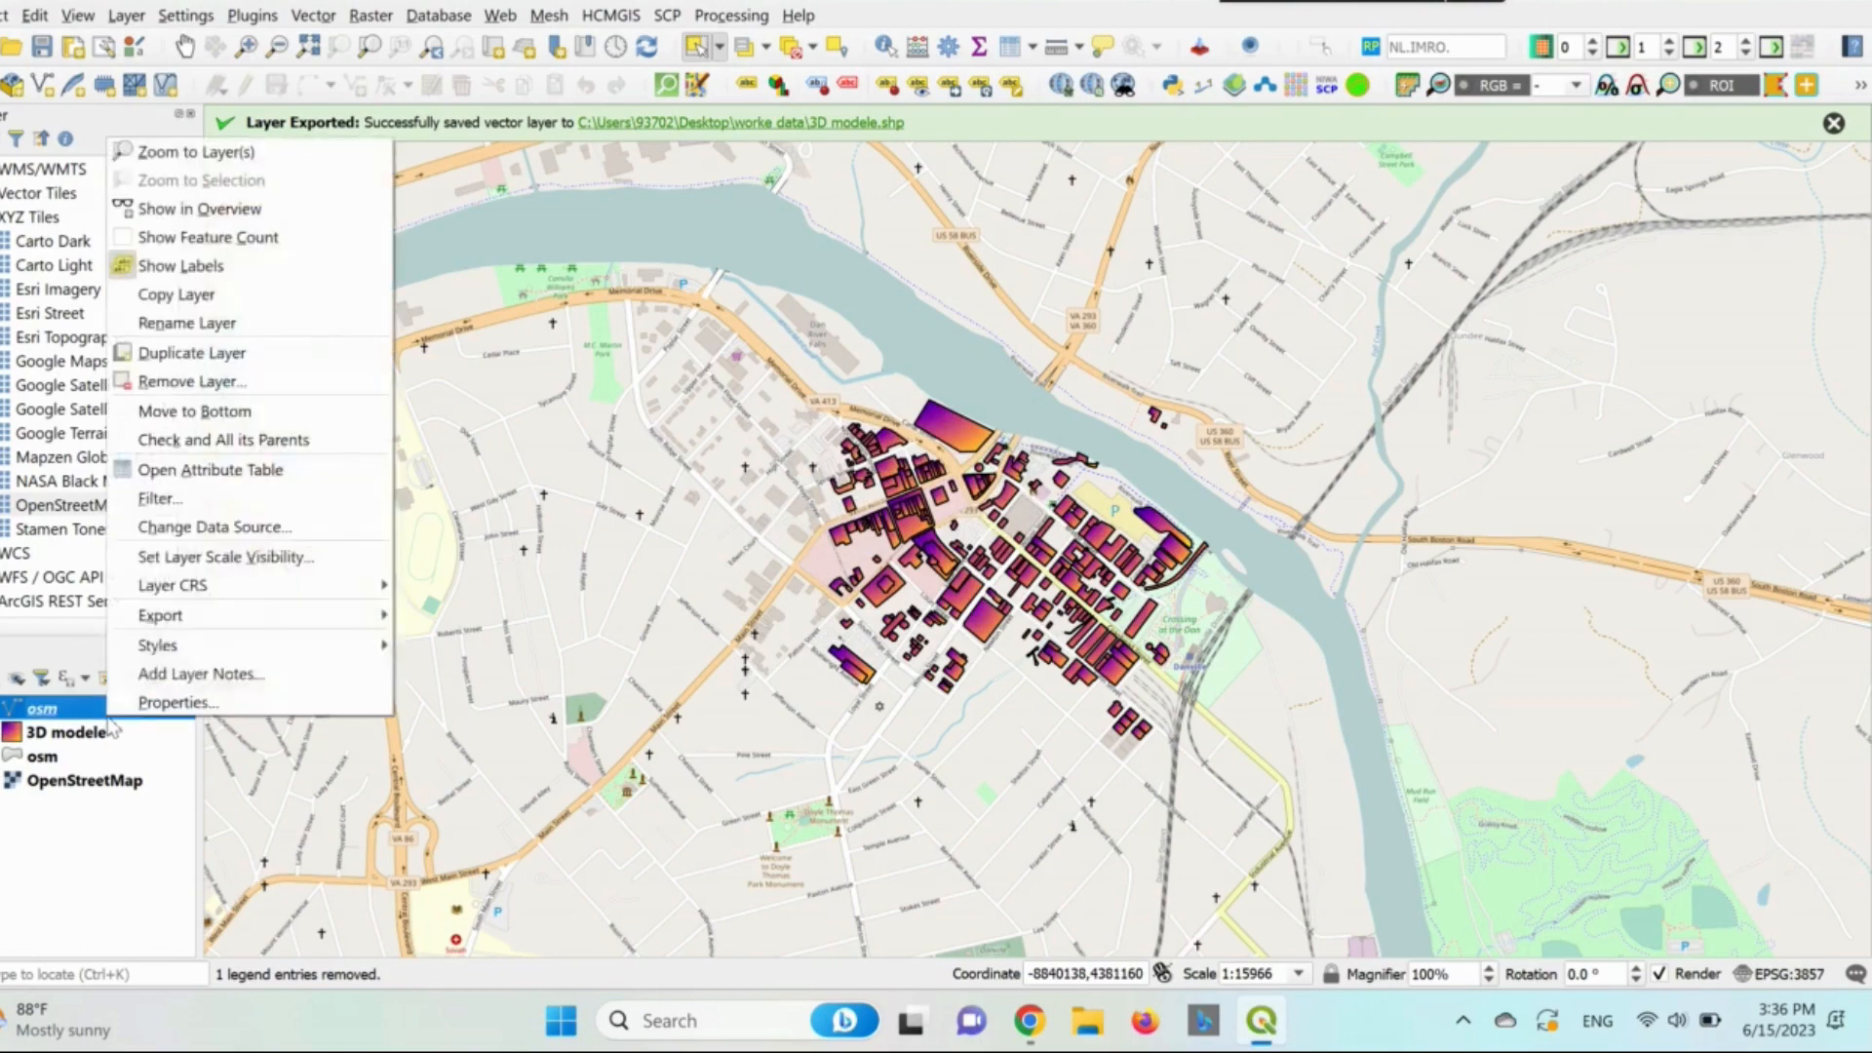
click(168, 382)
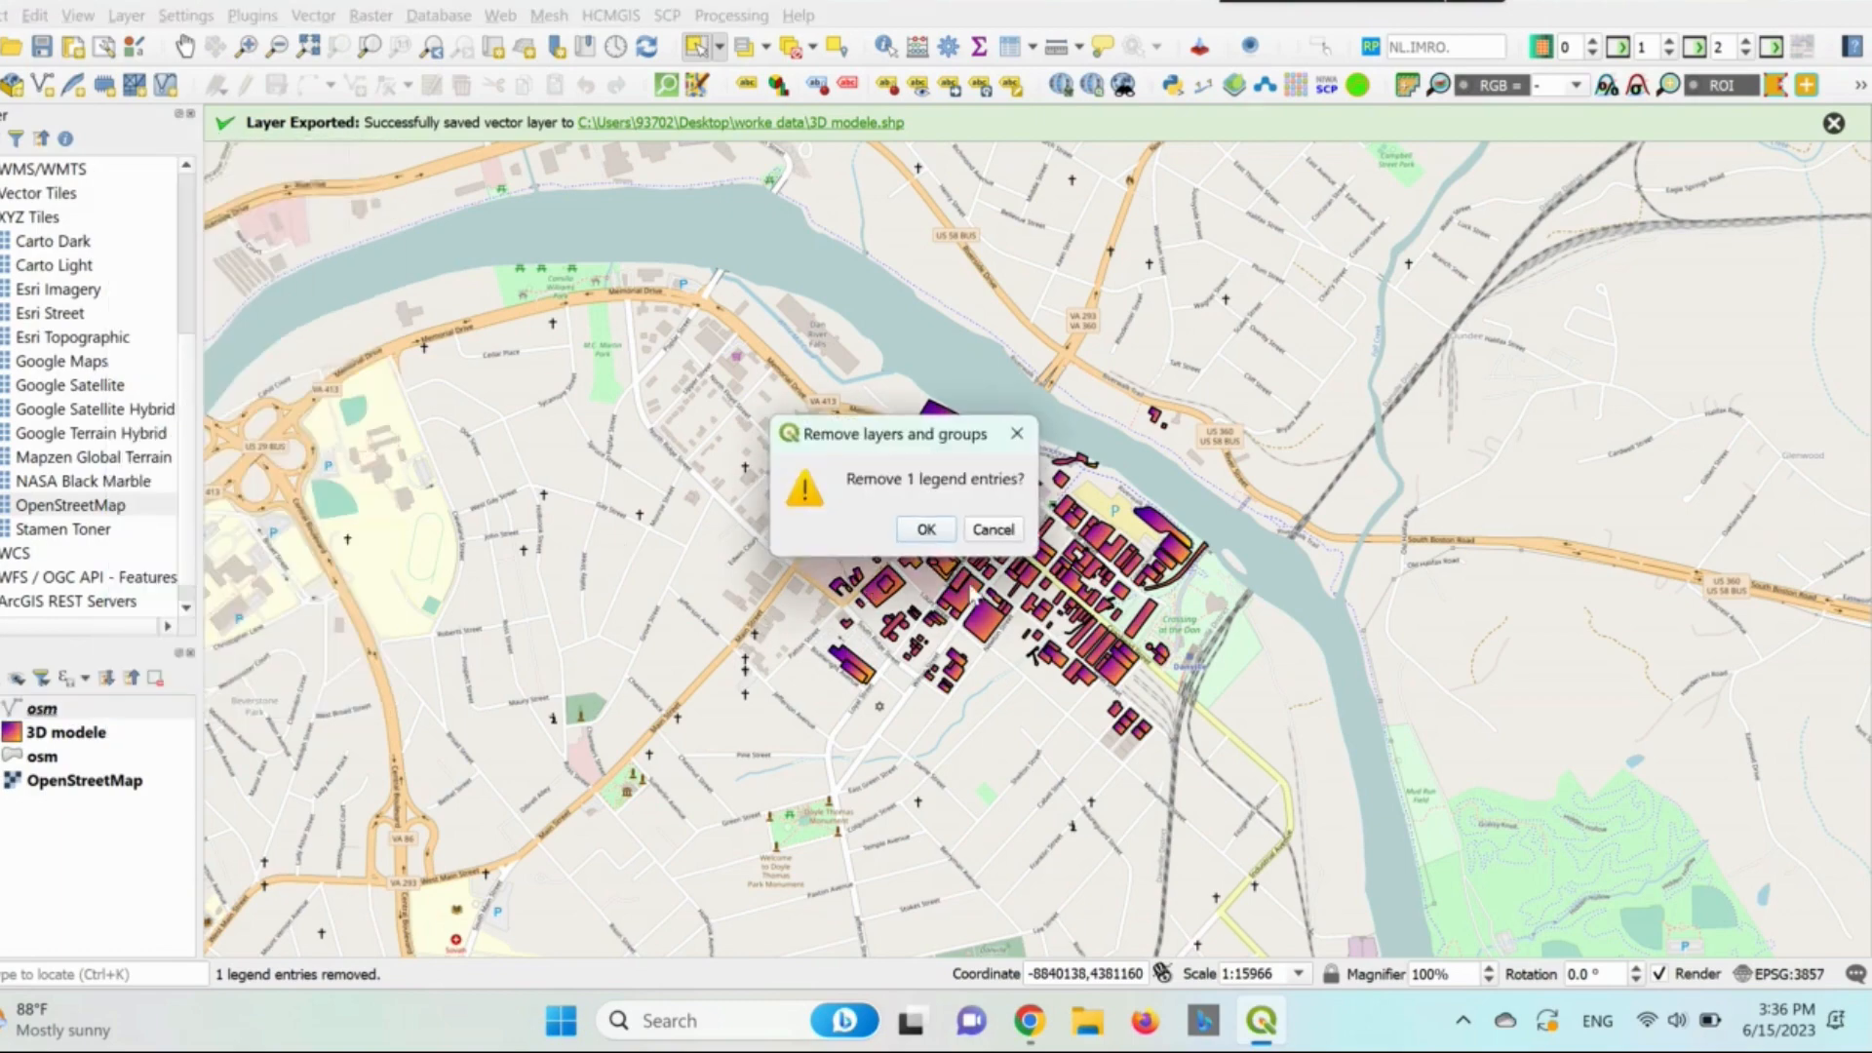
click(926, 529)
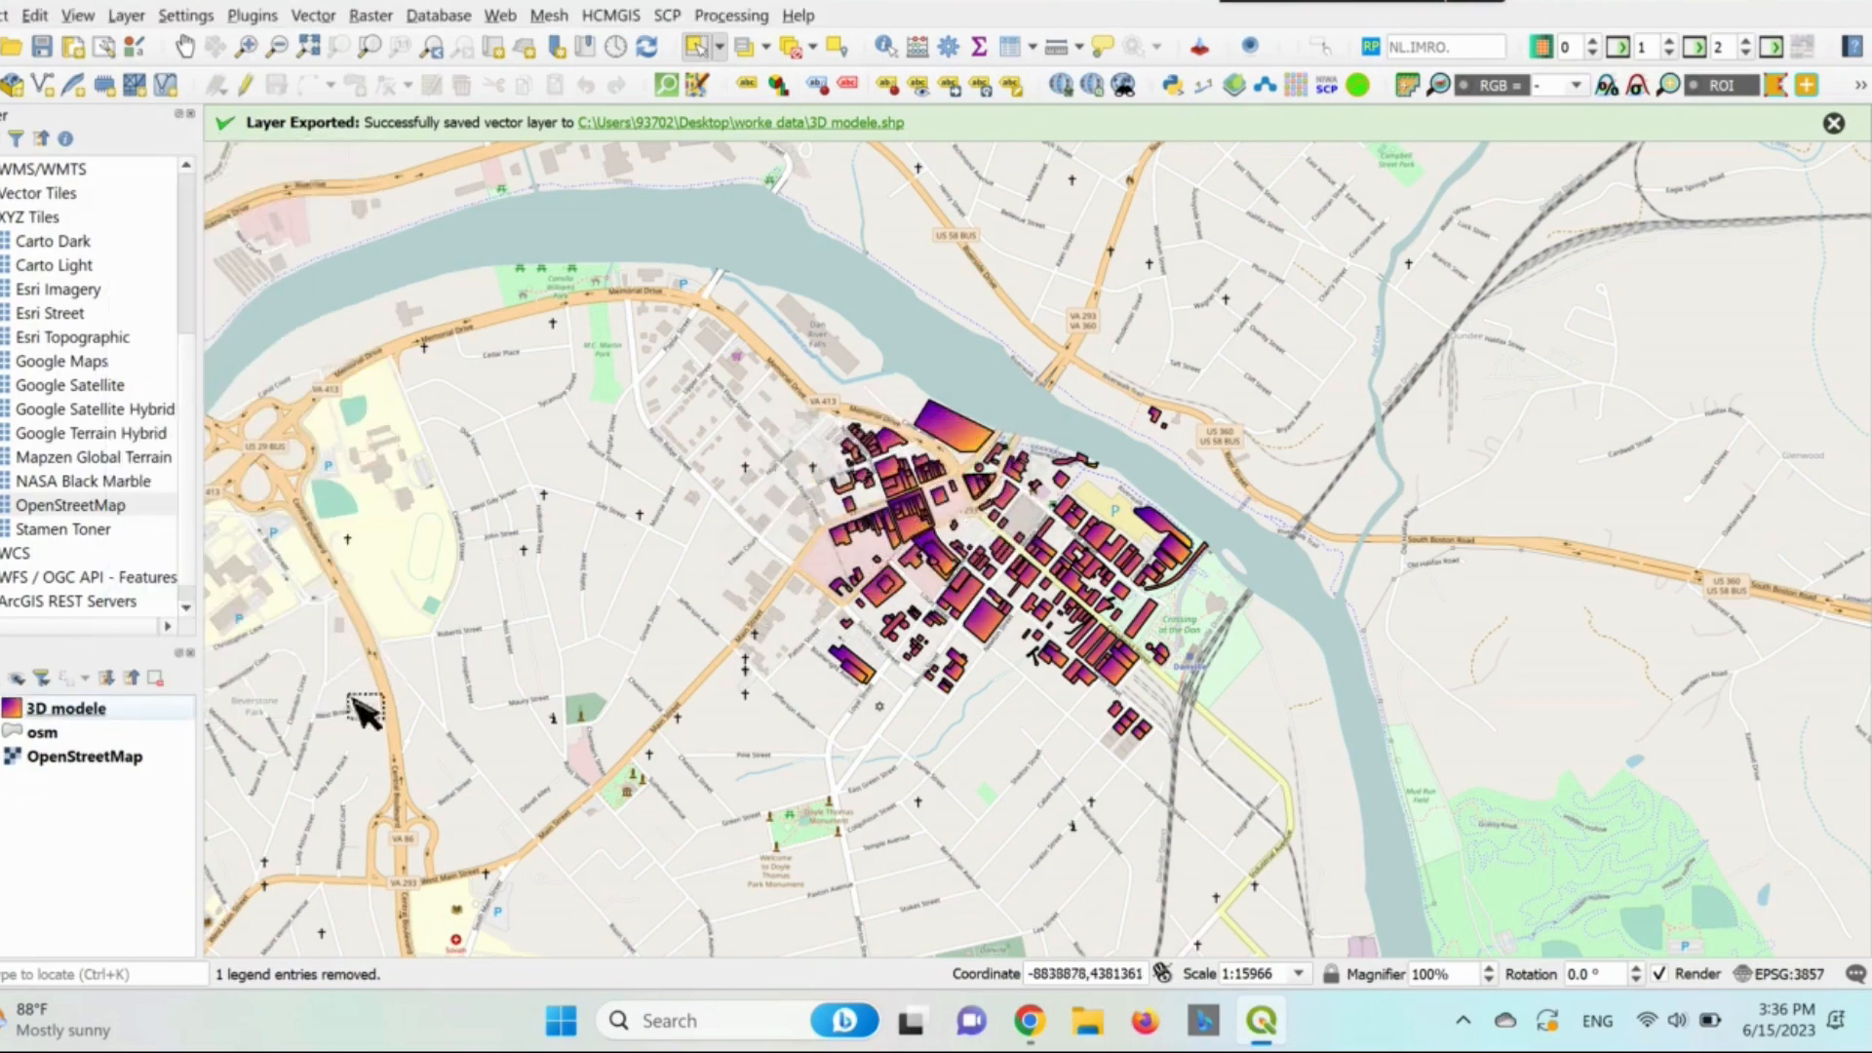
Remove the original osm polygon layer, keeping the exported 3D modele layer and the OpenStreetMap basemap.
click(23, 736)
right_click(23, 736)
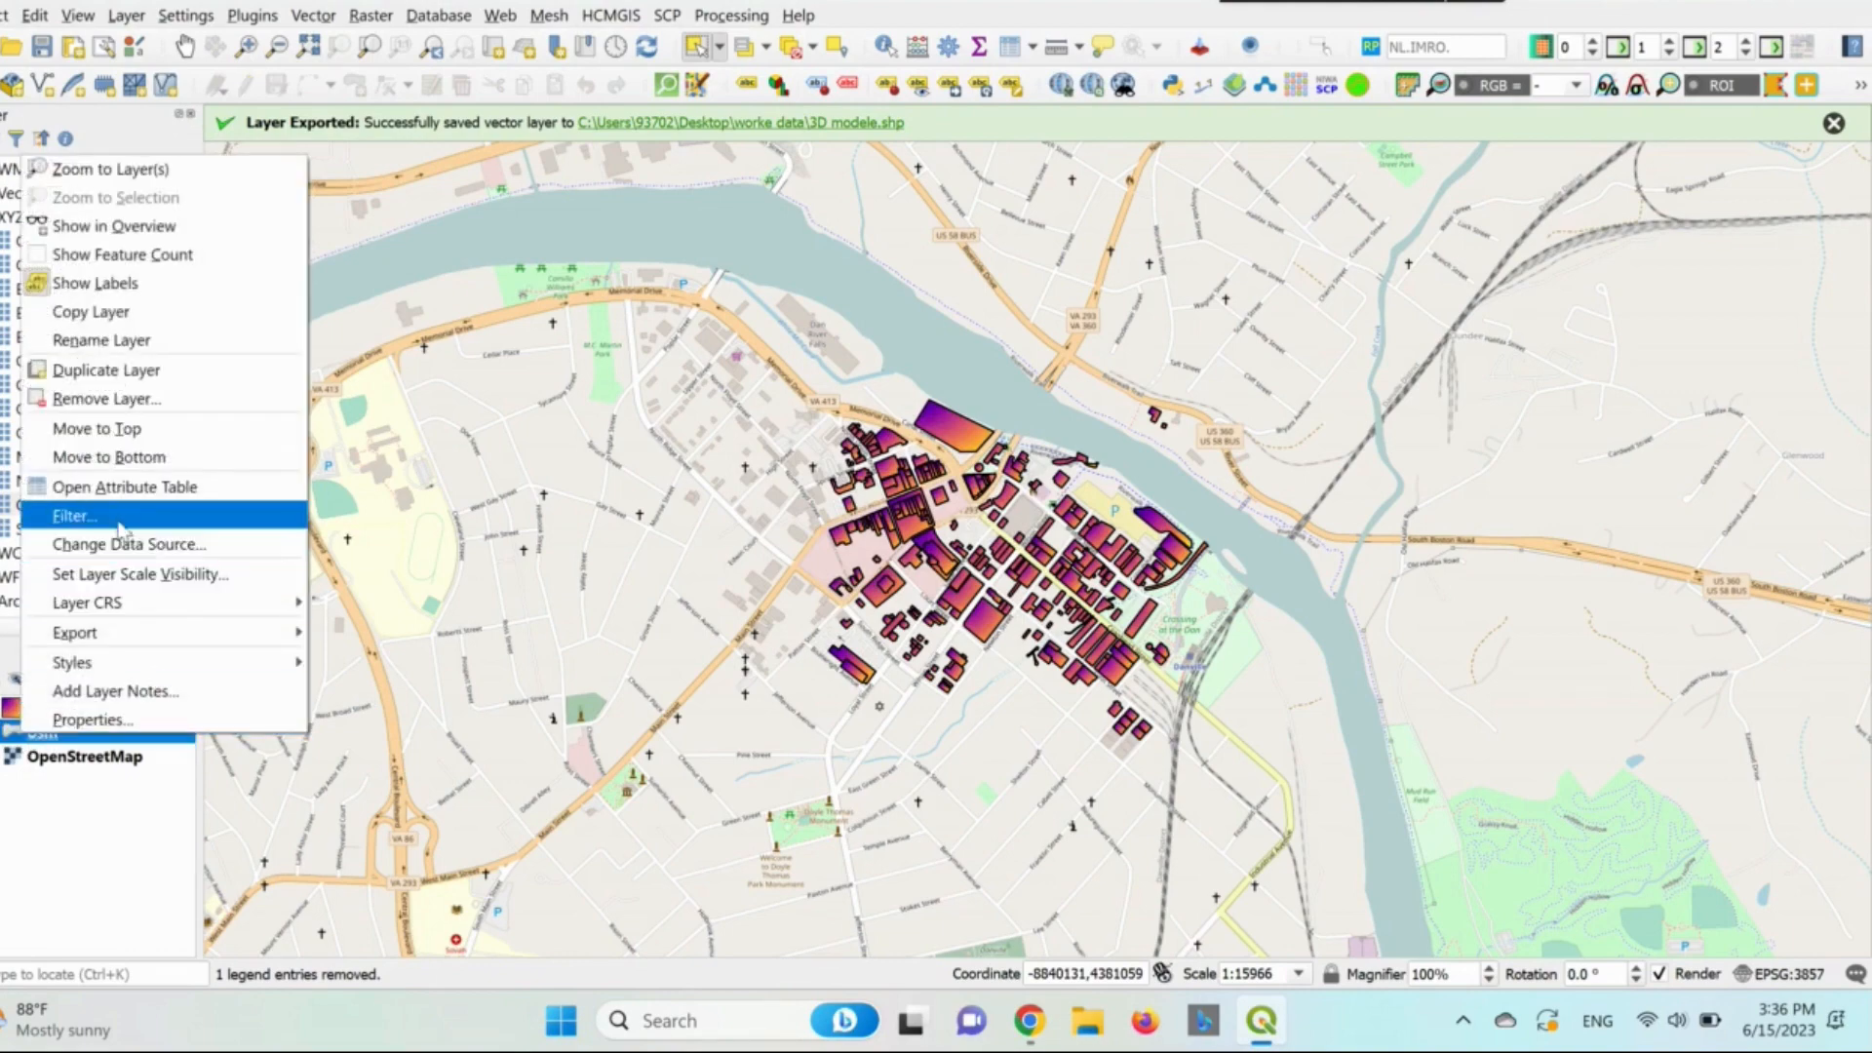
click(125, 398)
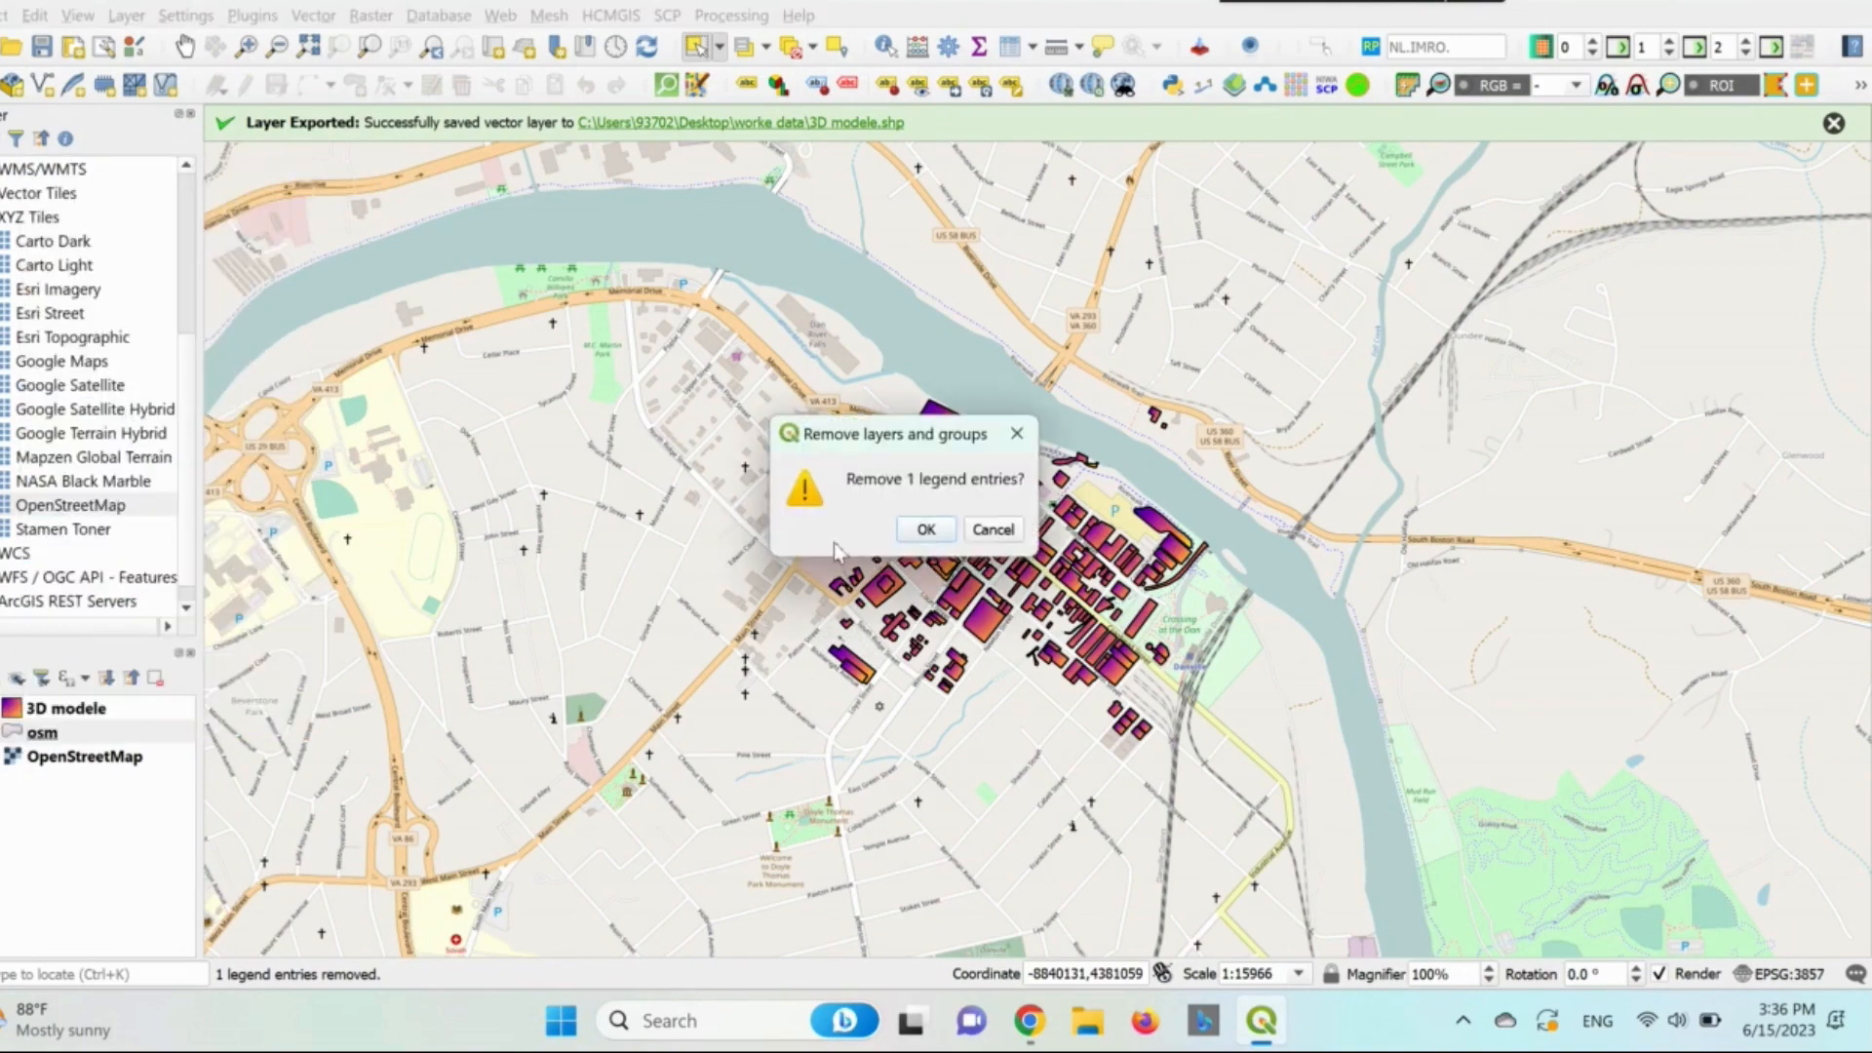
click(921, 535)
click(86, 736)
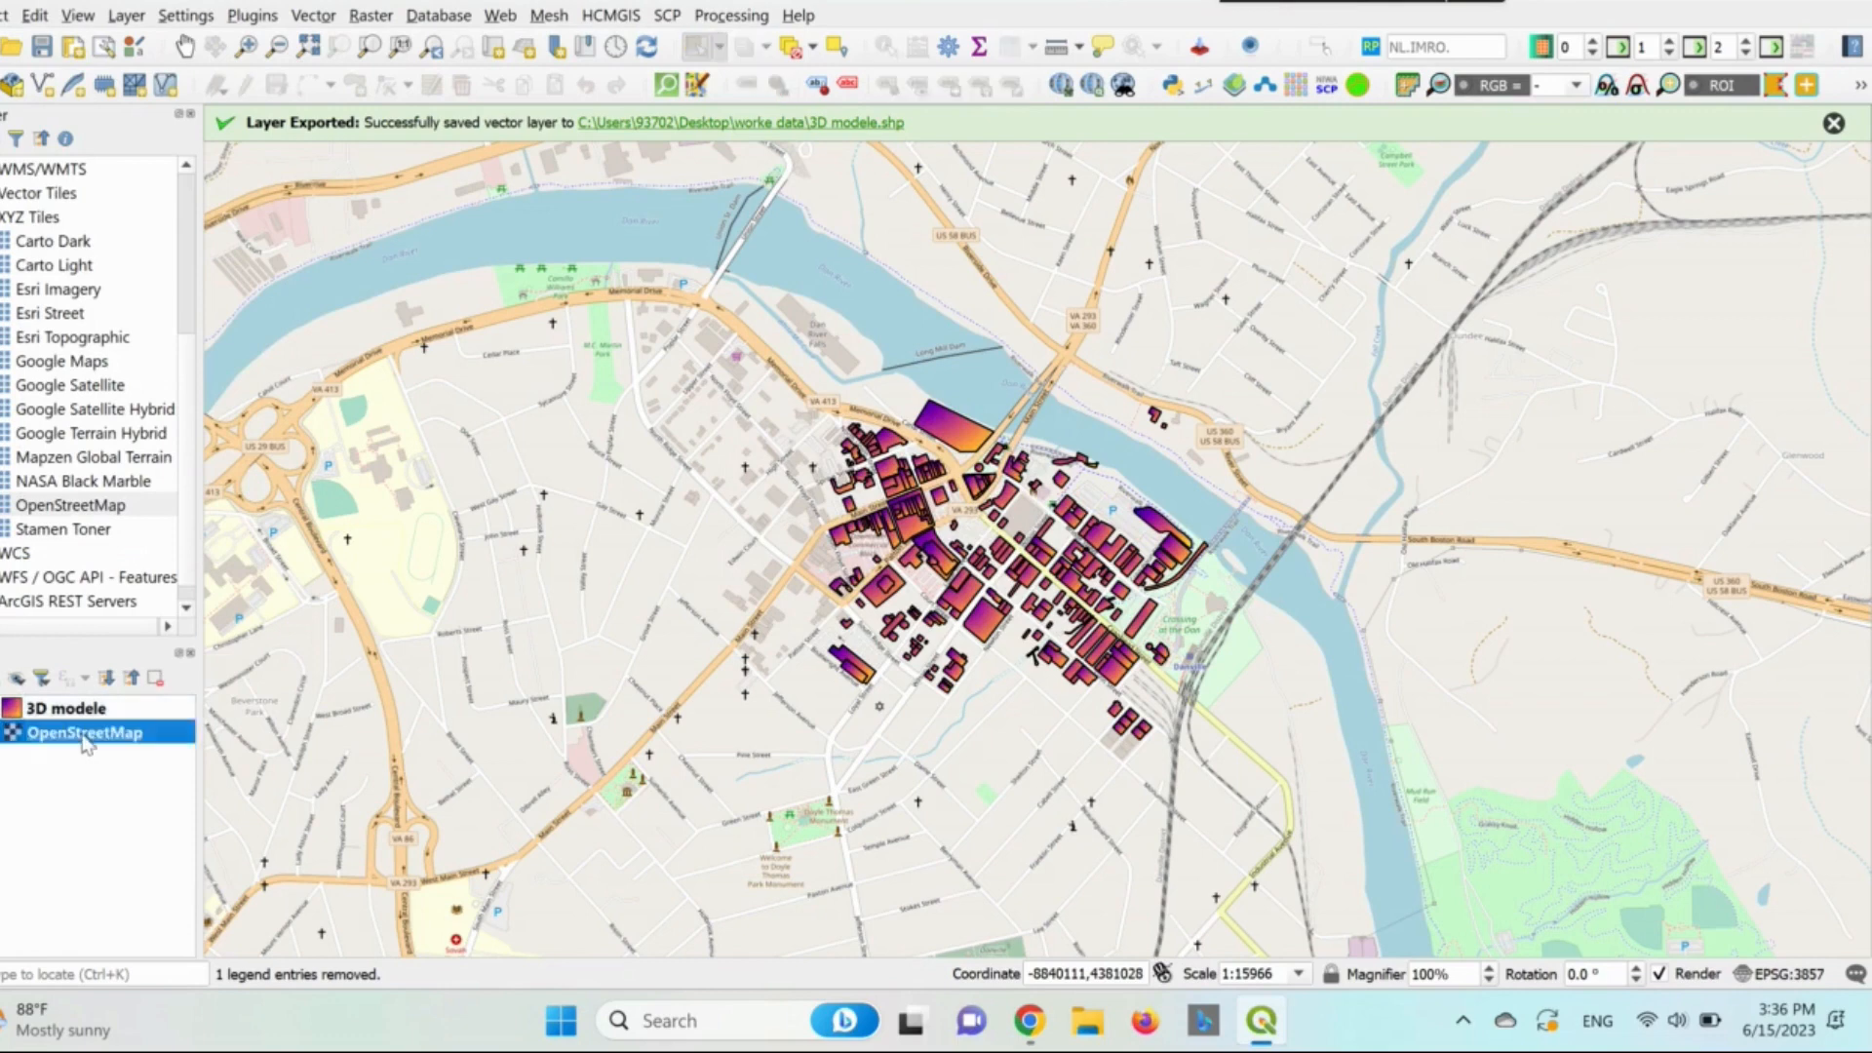
right_click(86, 736)
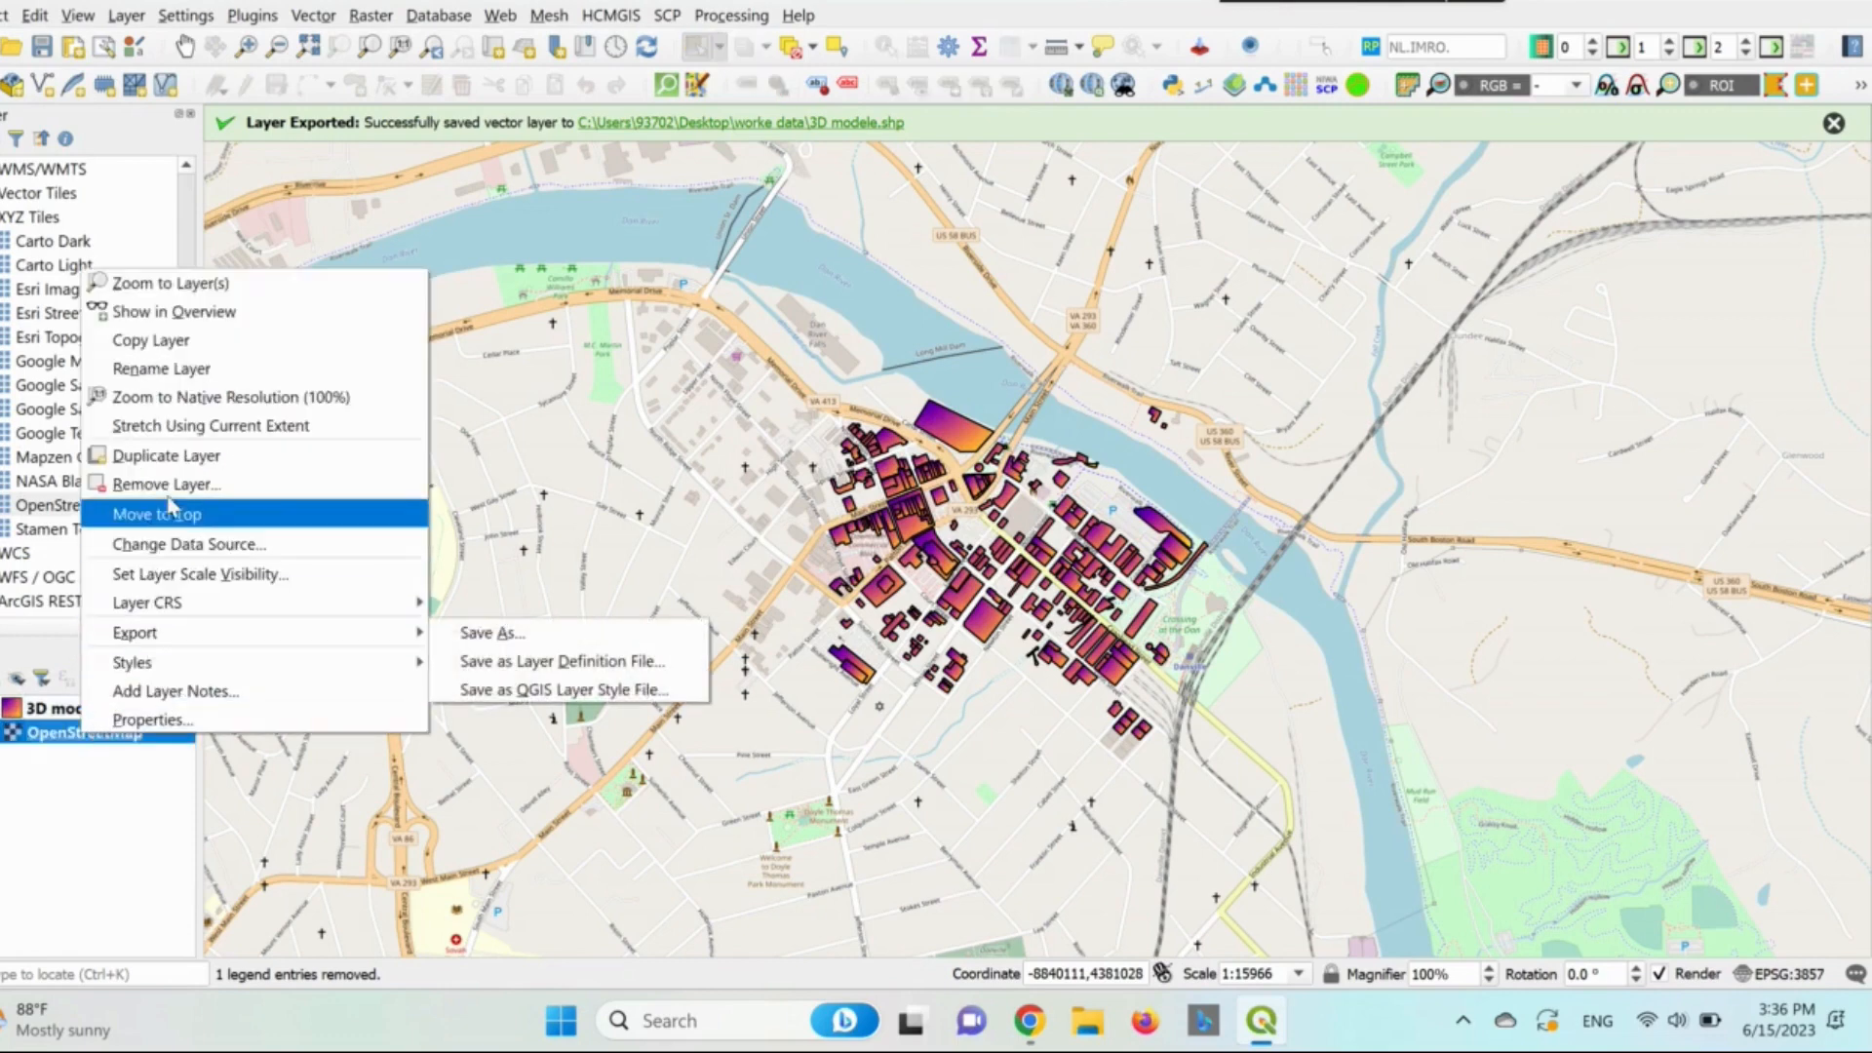
click(122, 783)
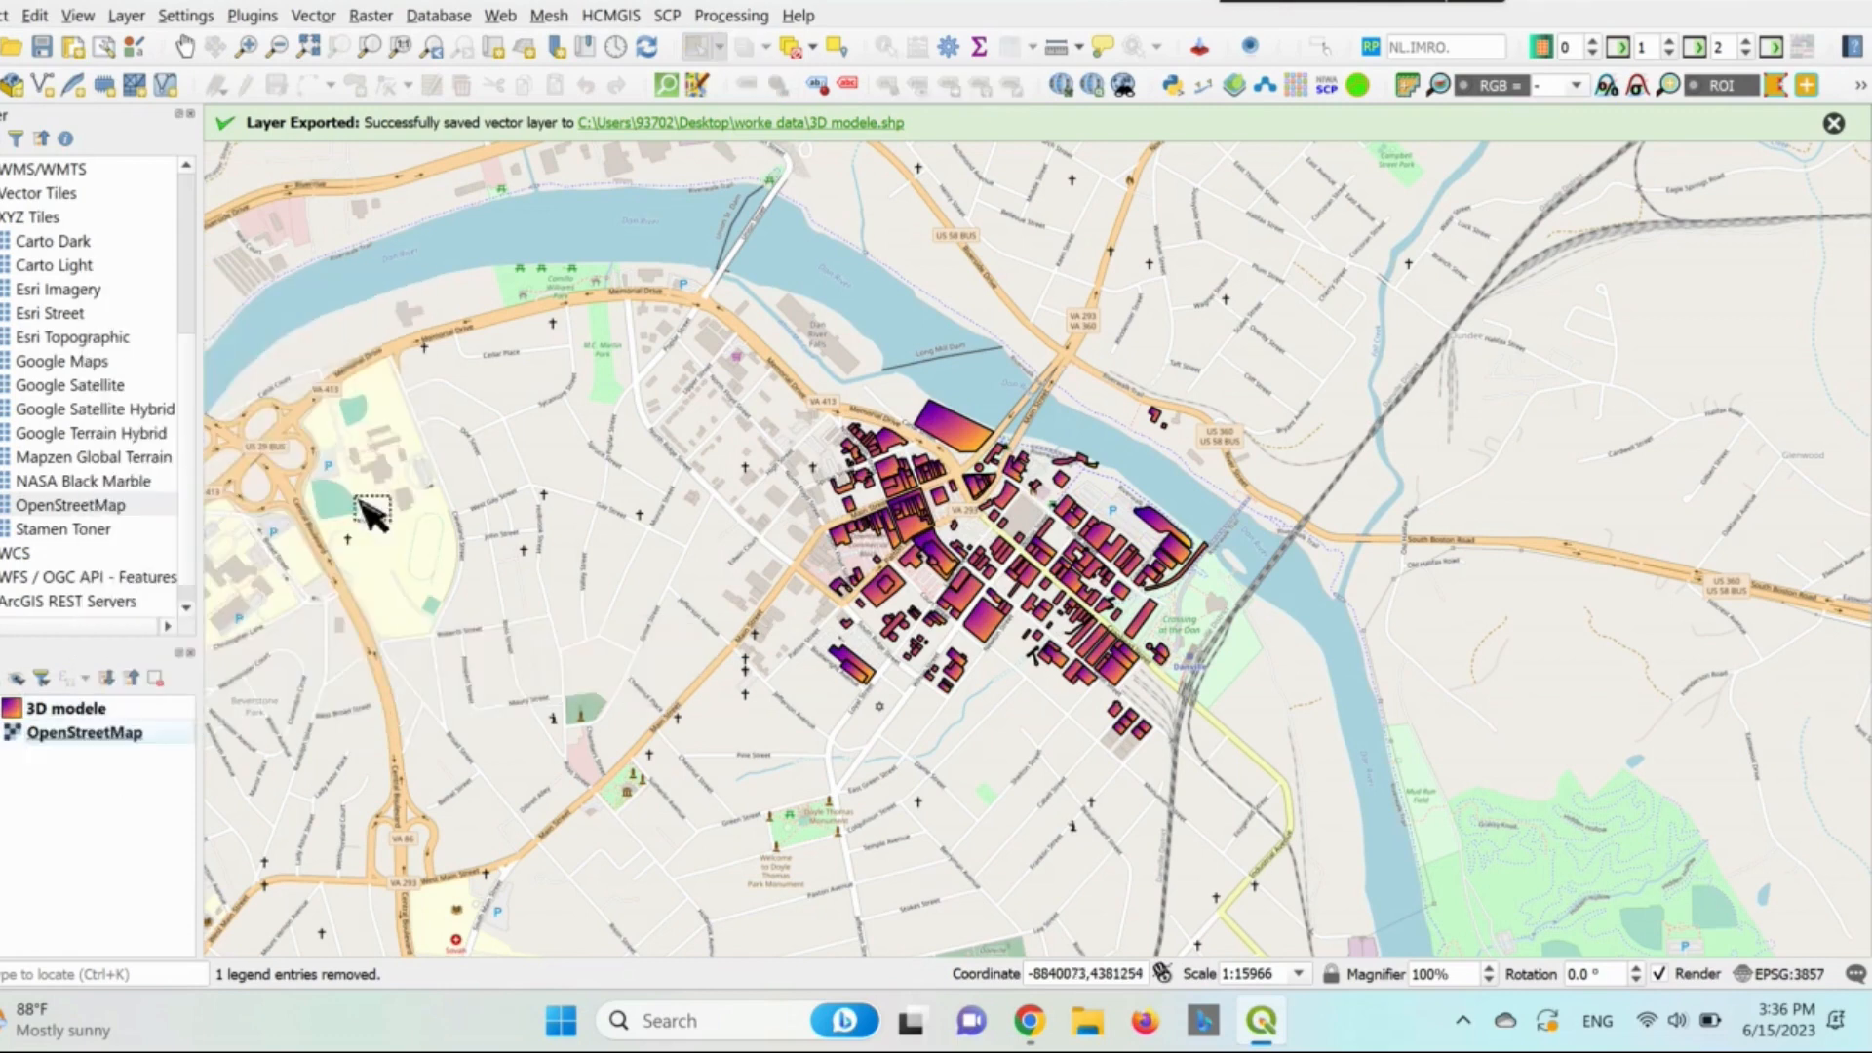
Add the Google Satellite basemap from HCMGIS beneath the 3D modele building layer.
click(611, 16)
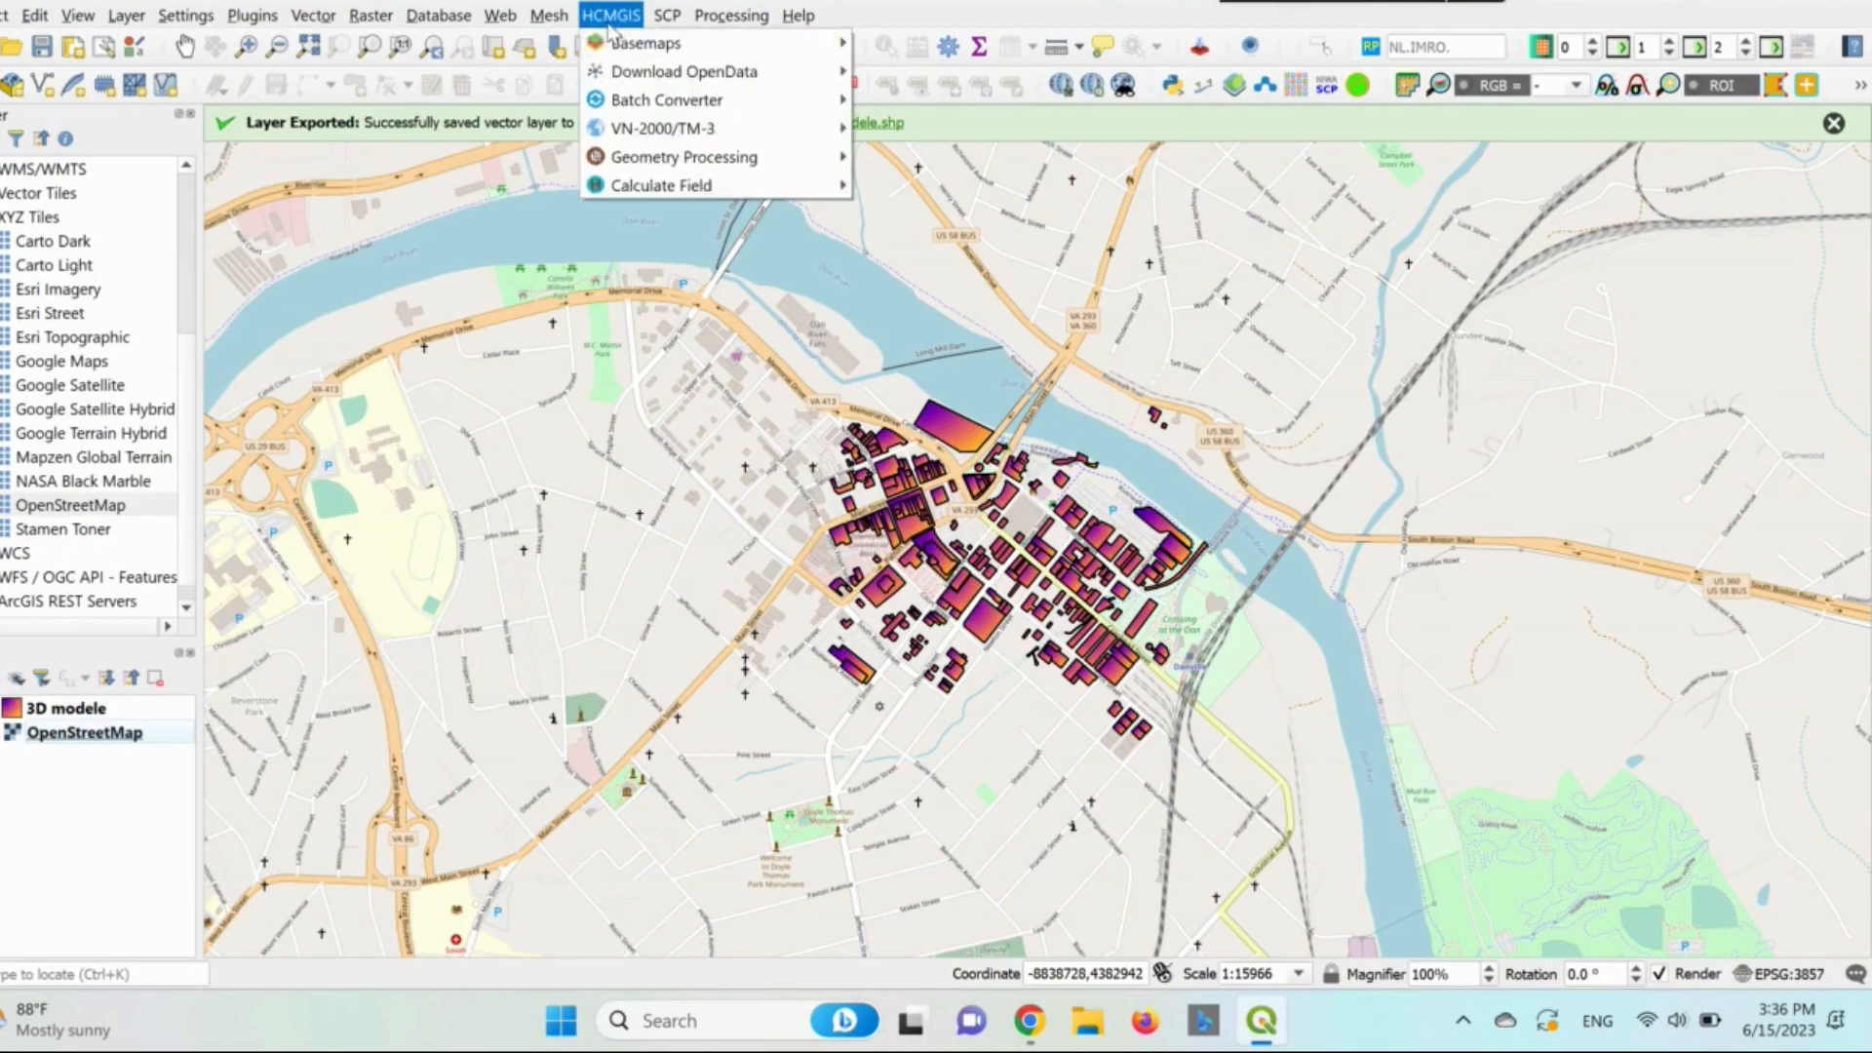
mouse_move(654, 49)
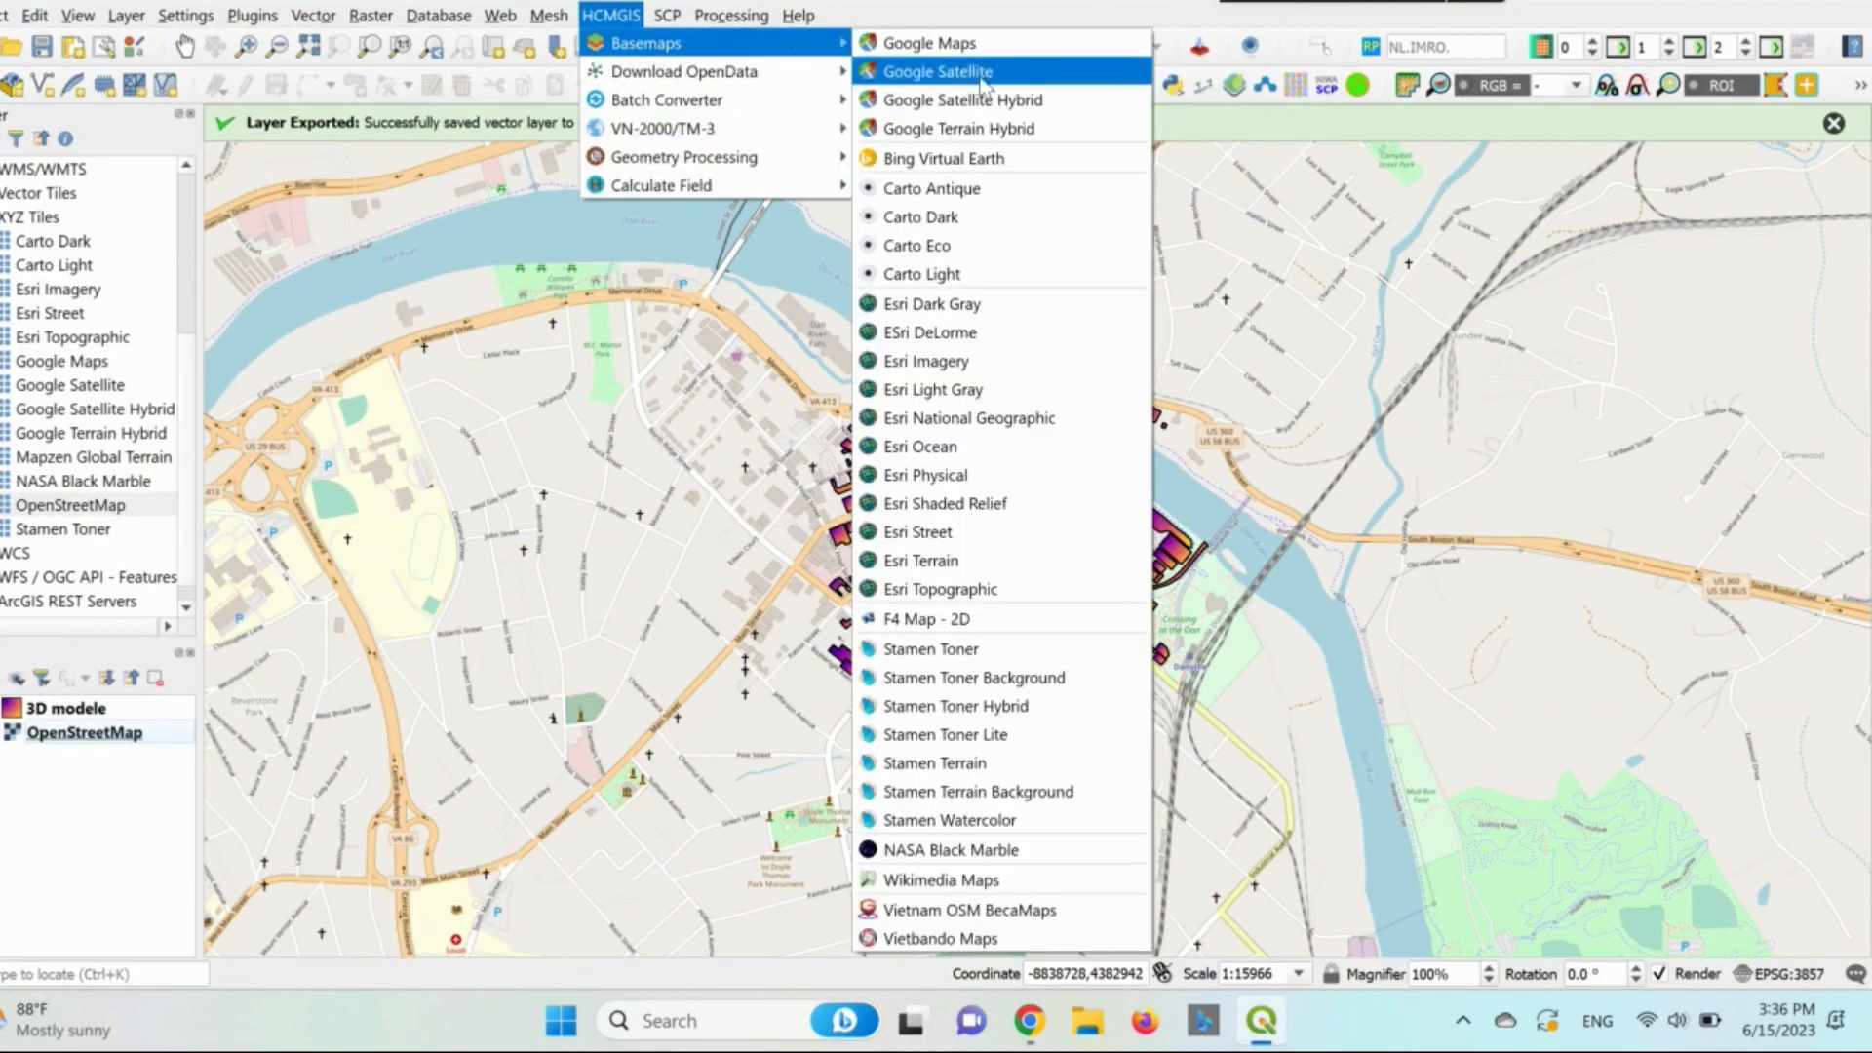
click(948, 72)
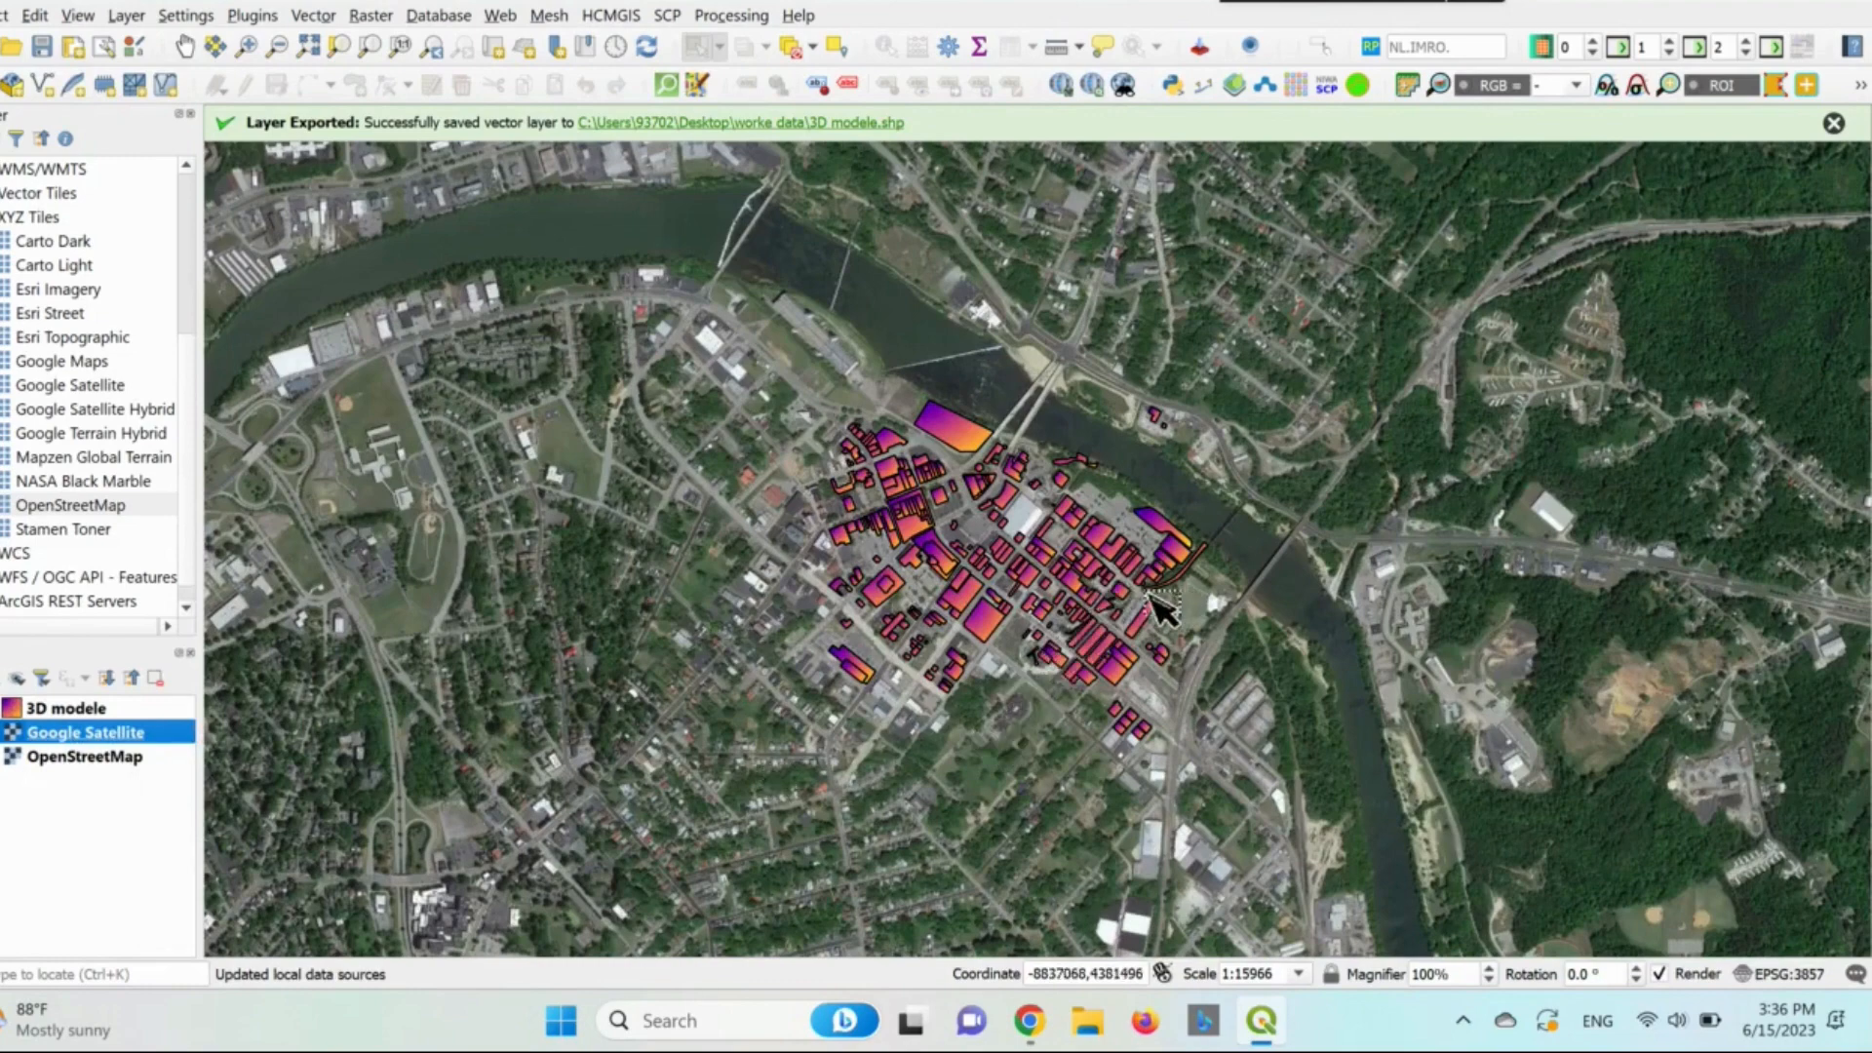
drag(1127, 616, 1122, 655)
scroll(956, 590, up, 1)
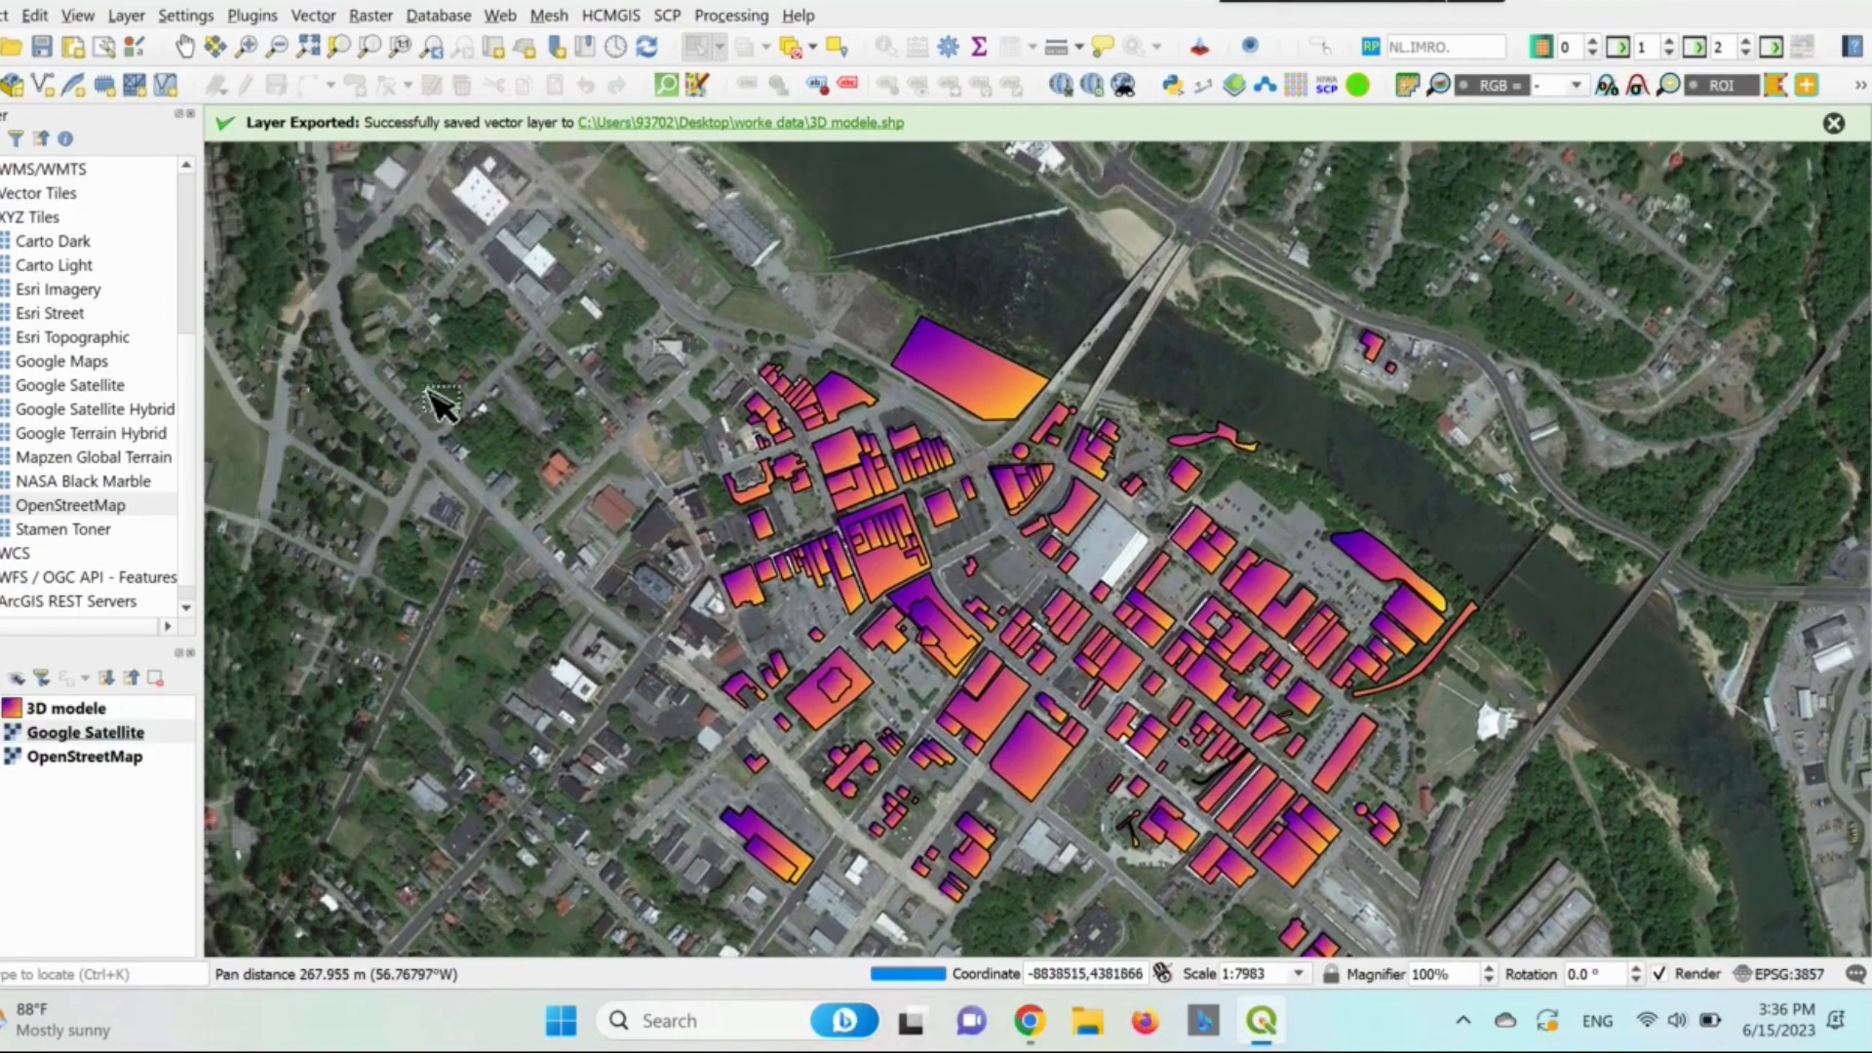
Create a new 3D map view and dock it beside the main map.
click(4, 15)
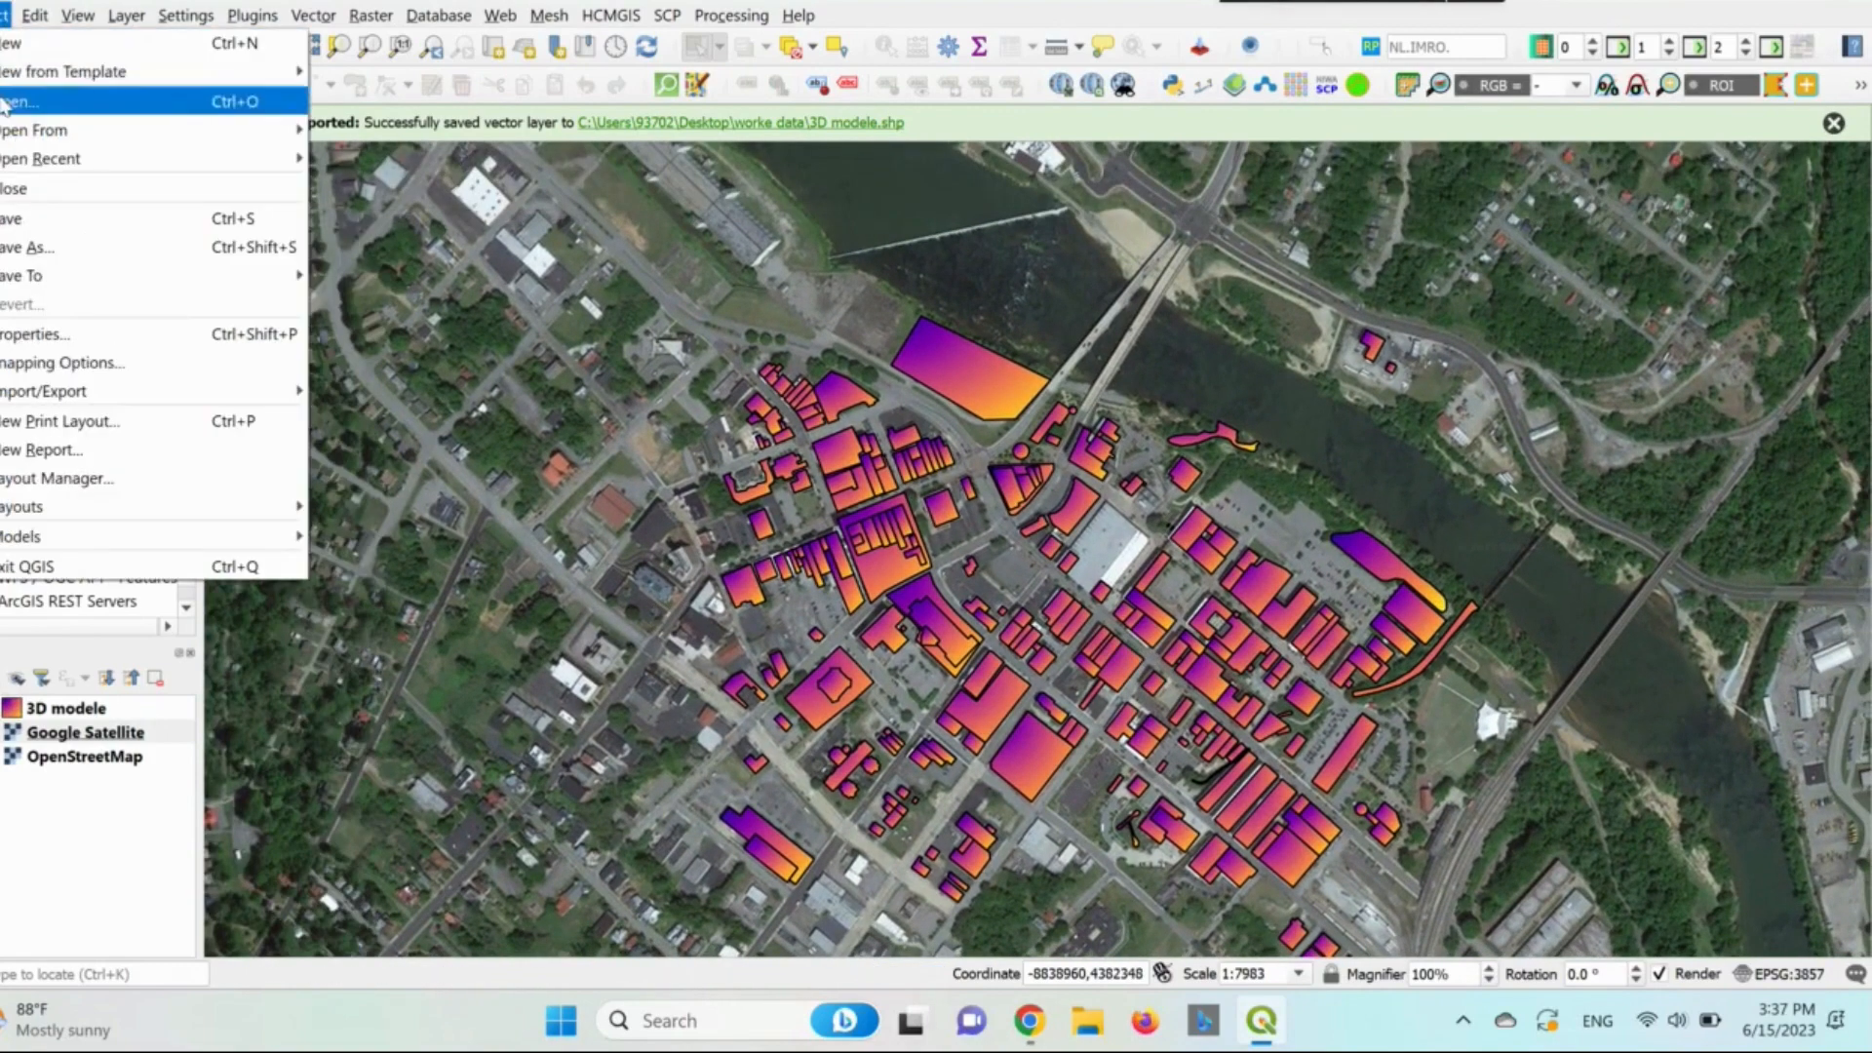
click(78, 15)
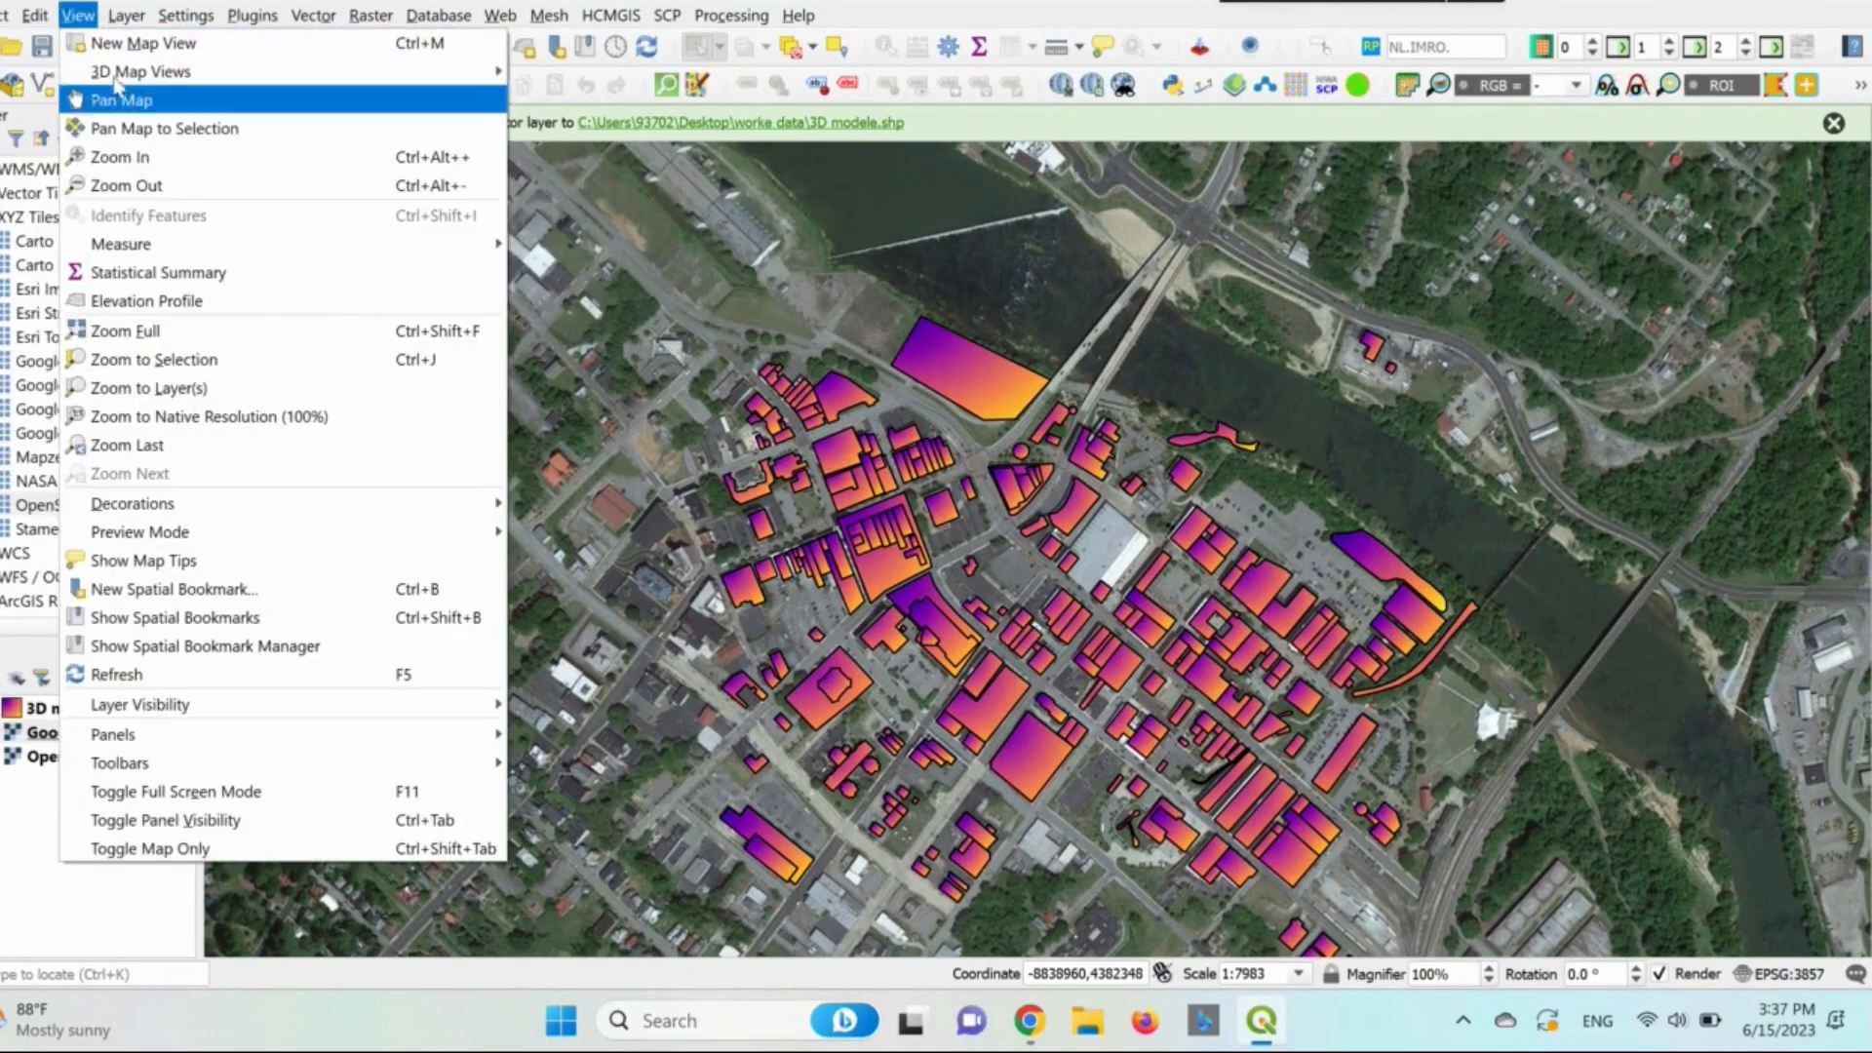
mouse_move(117, 72)
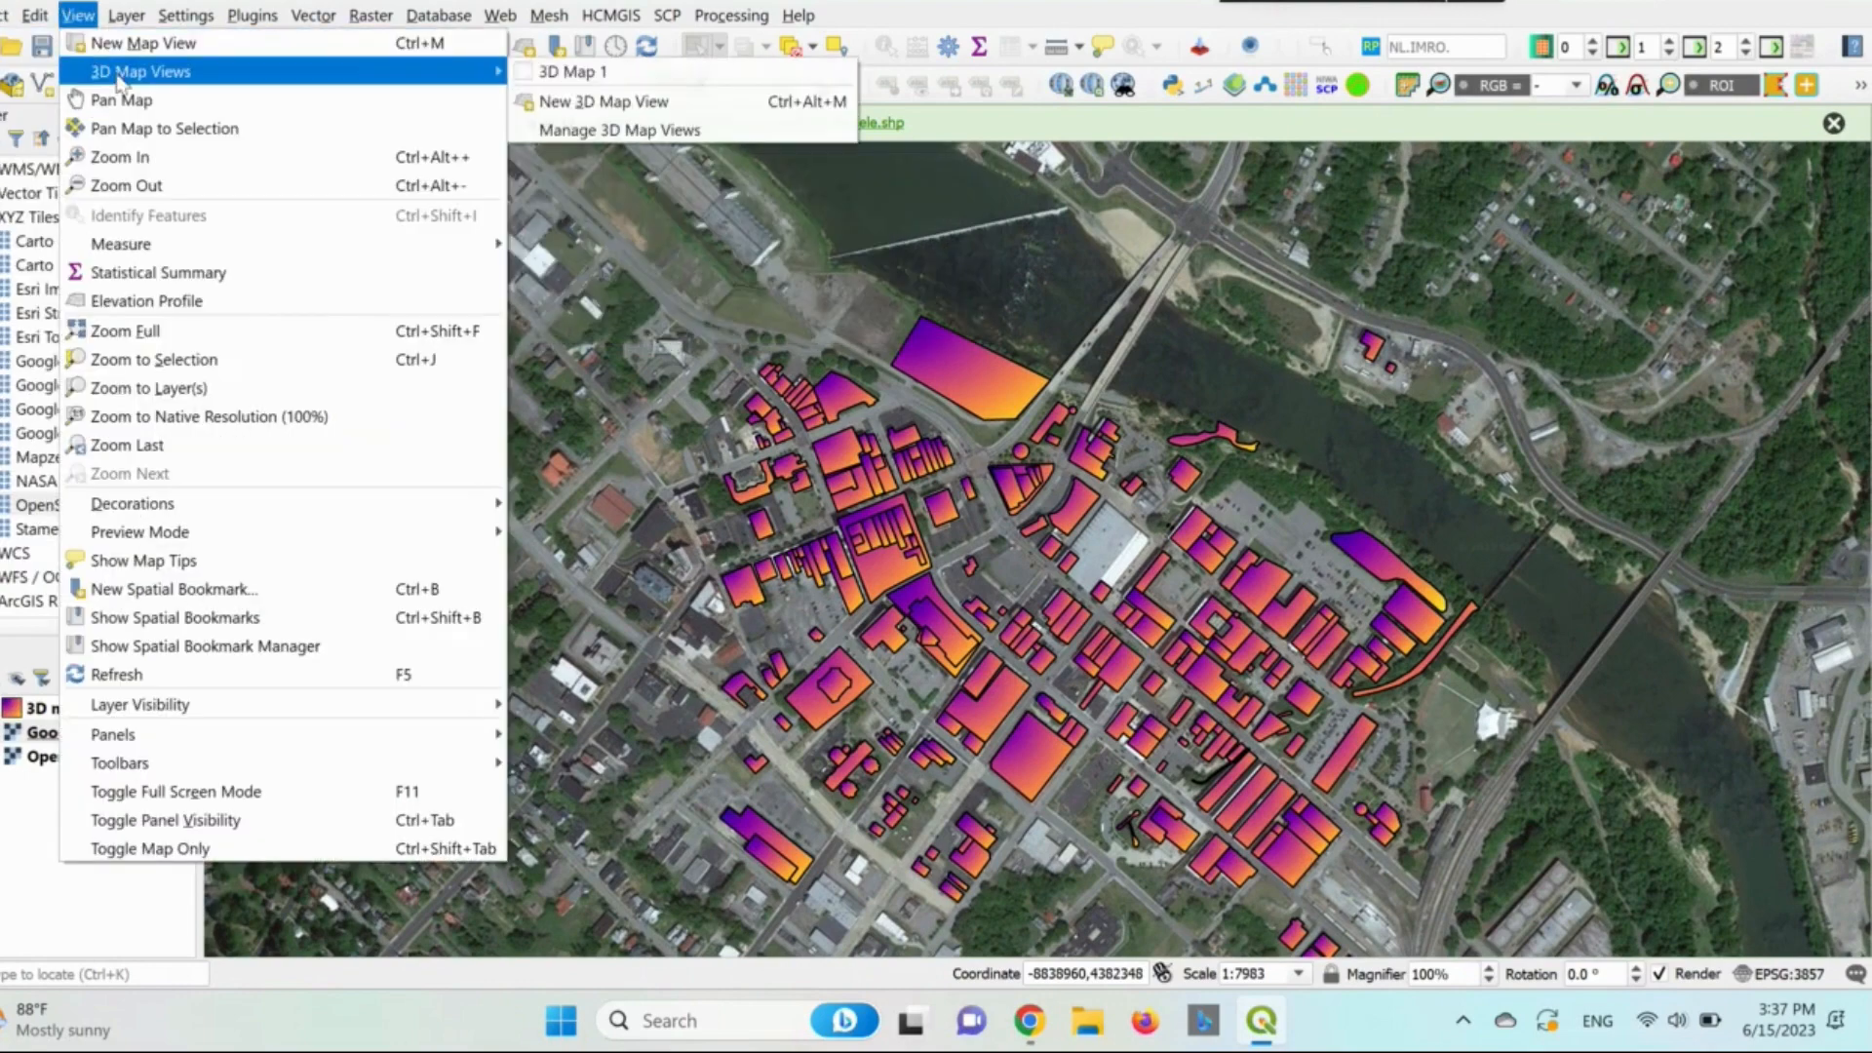
click(606, 103)
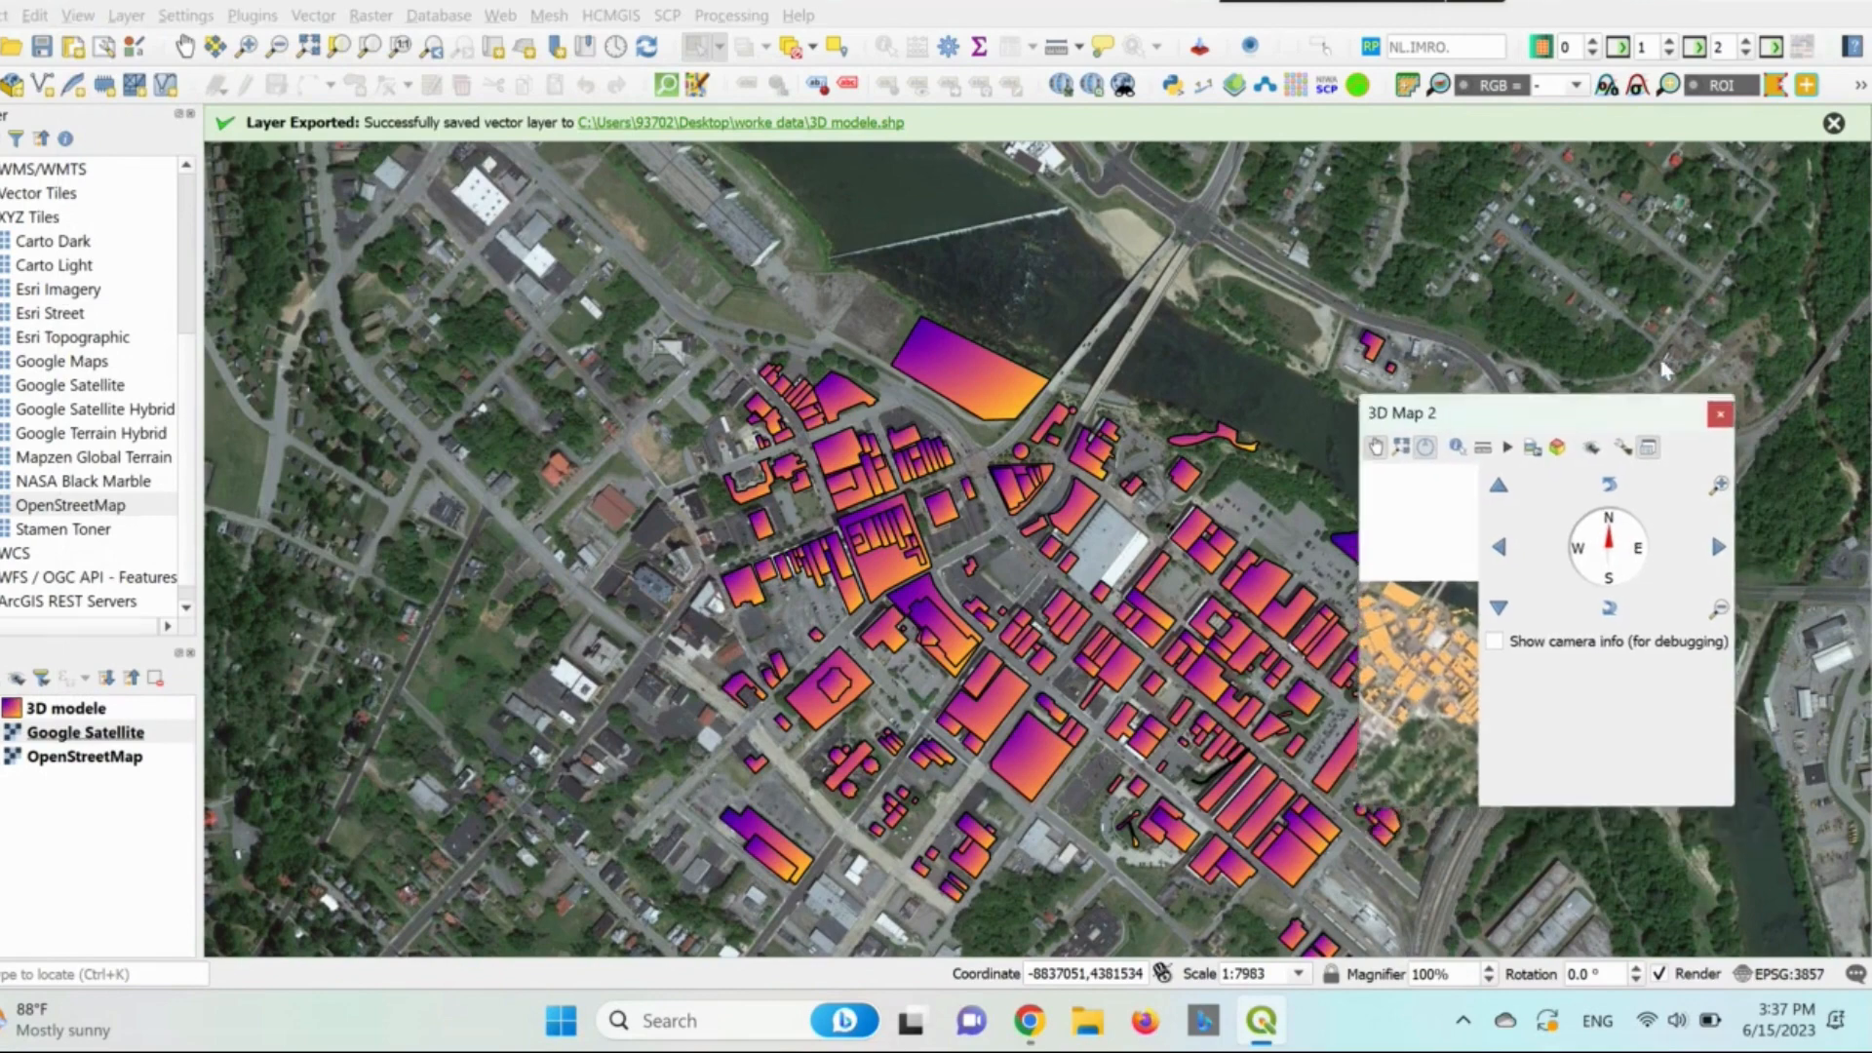
drag(1664, 370, 1854, 363)
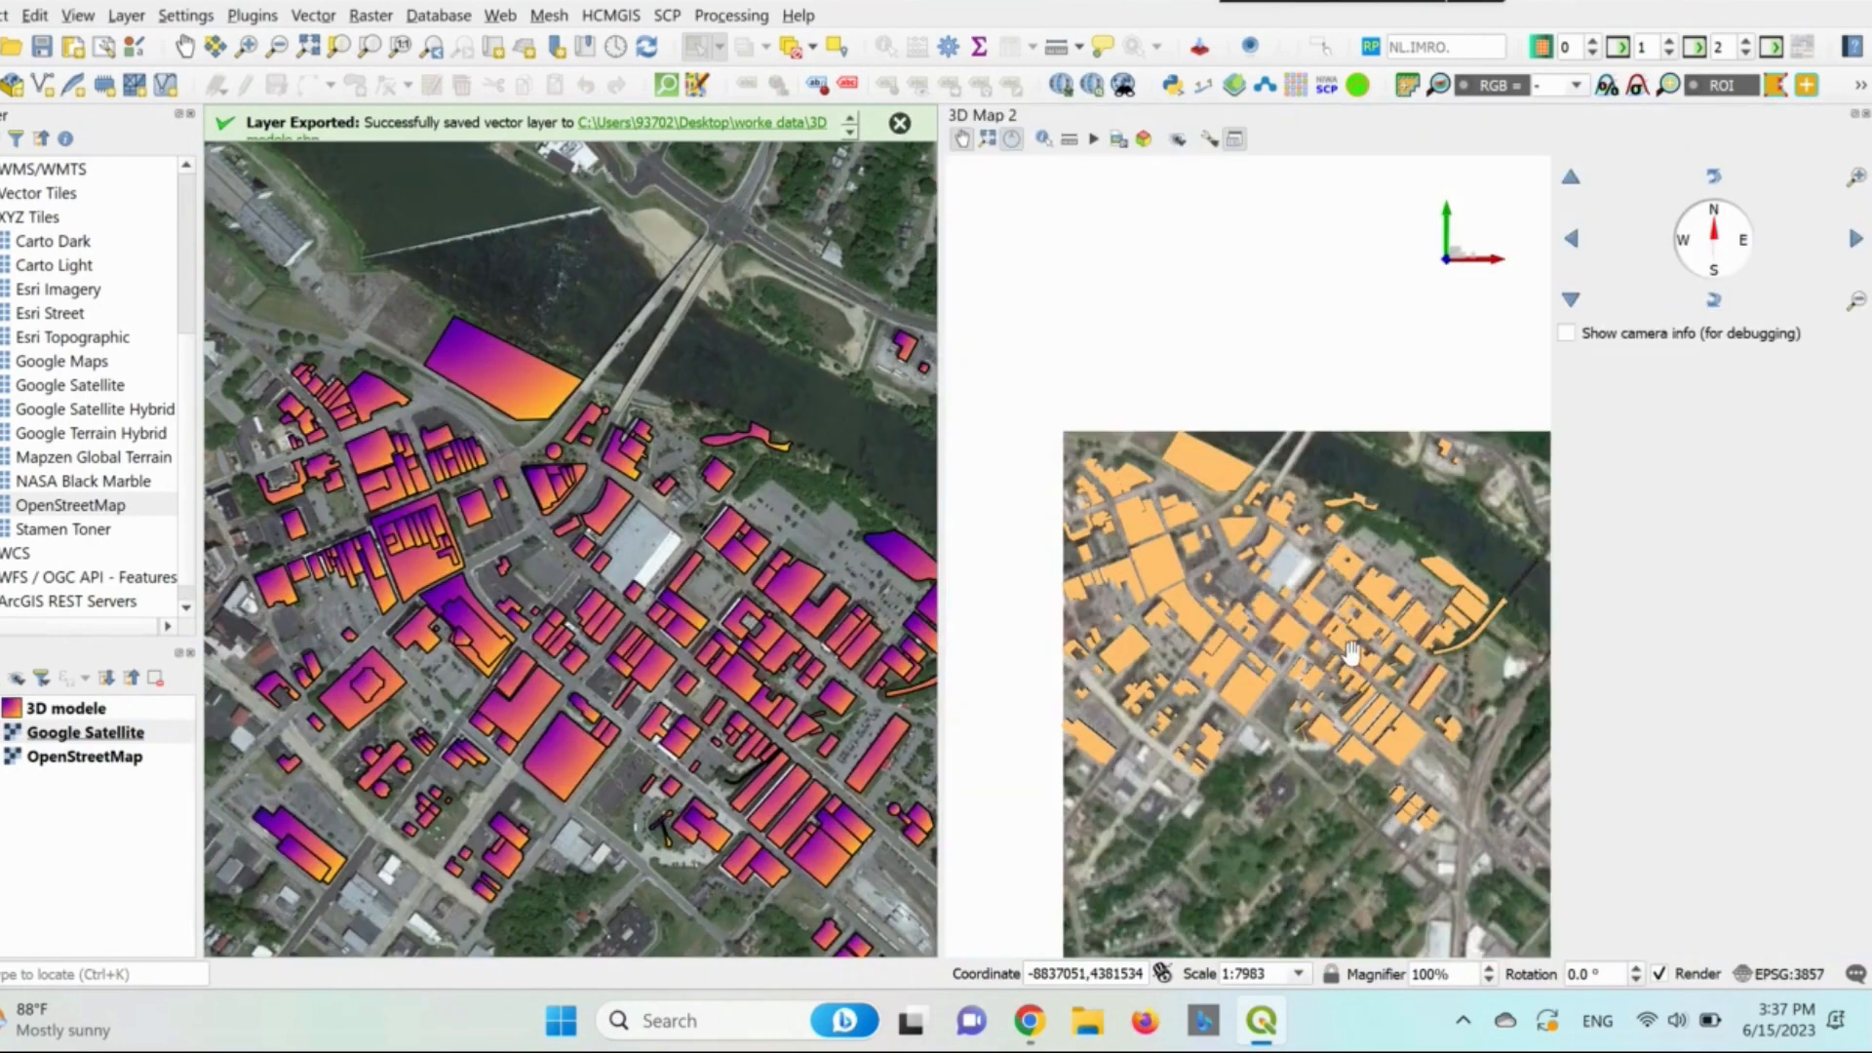
Pan and tilt the 3D map into an oblique view that shows the downtown buildings from the side.
drag(1348, 640, 1274, 583)
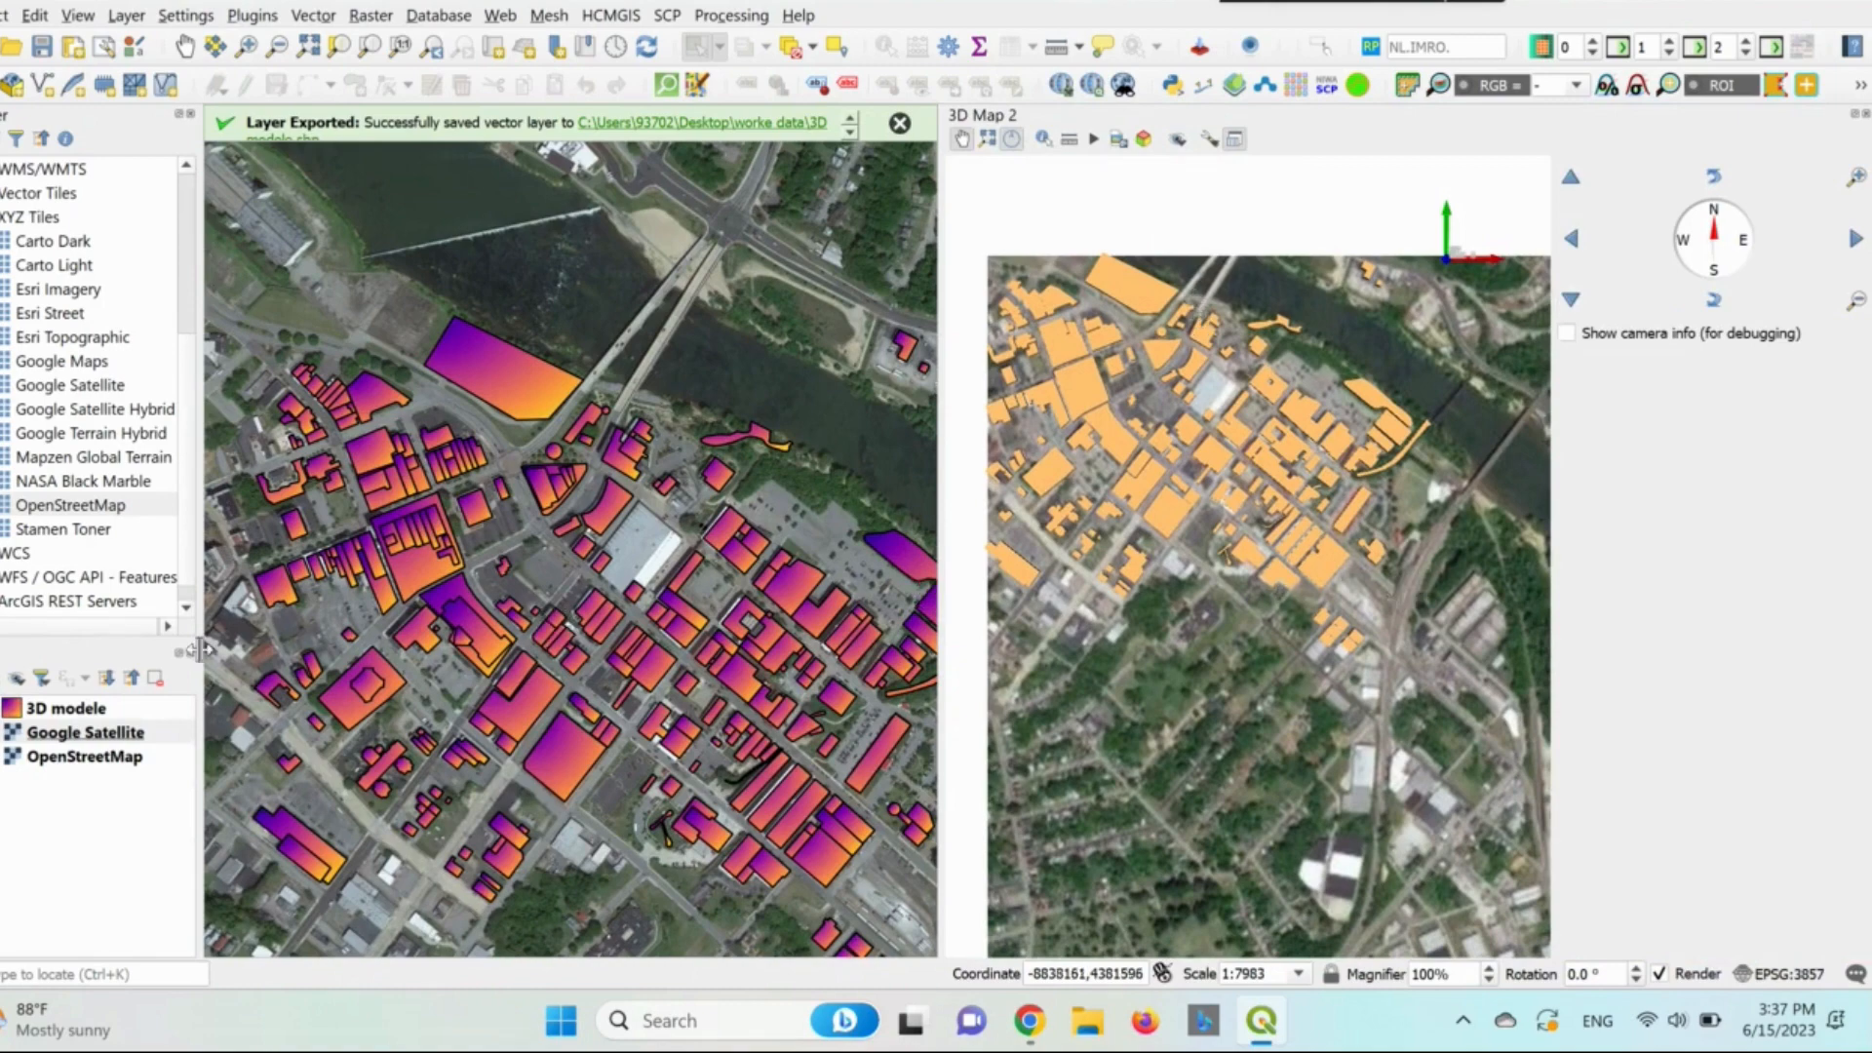
click(1716, 304)
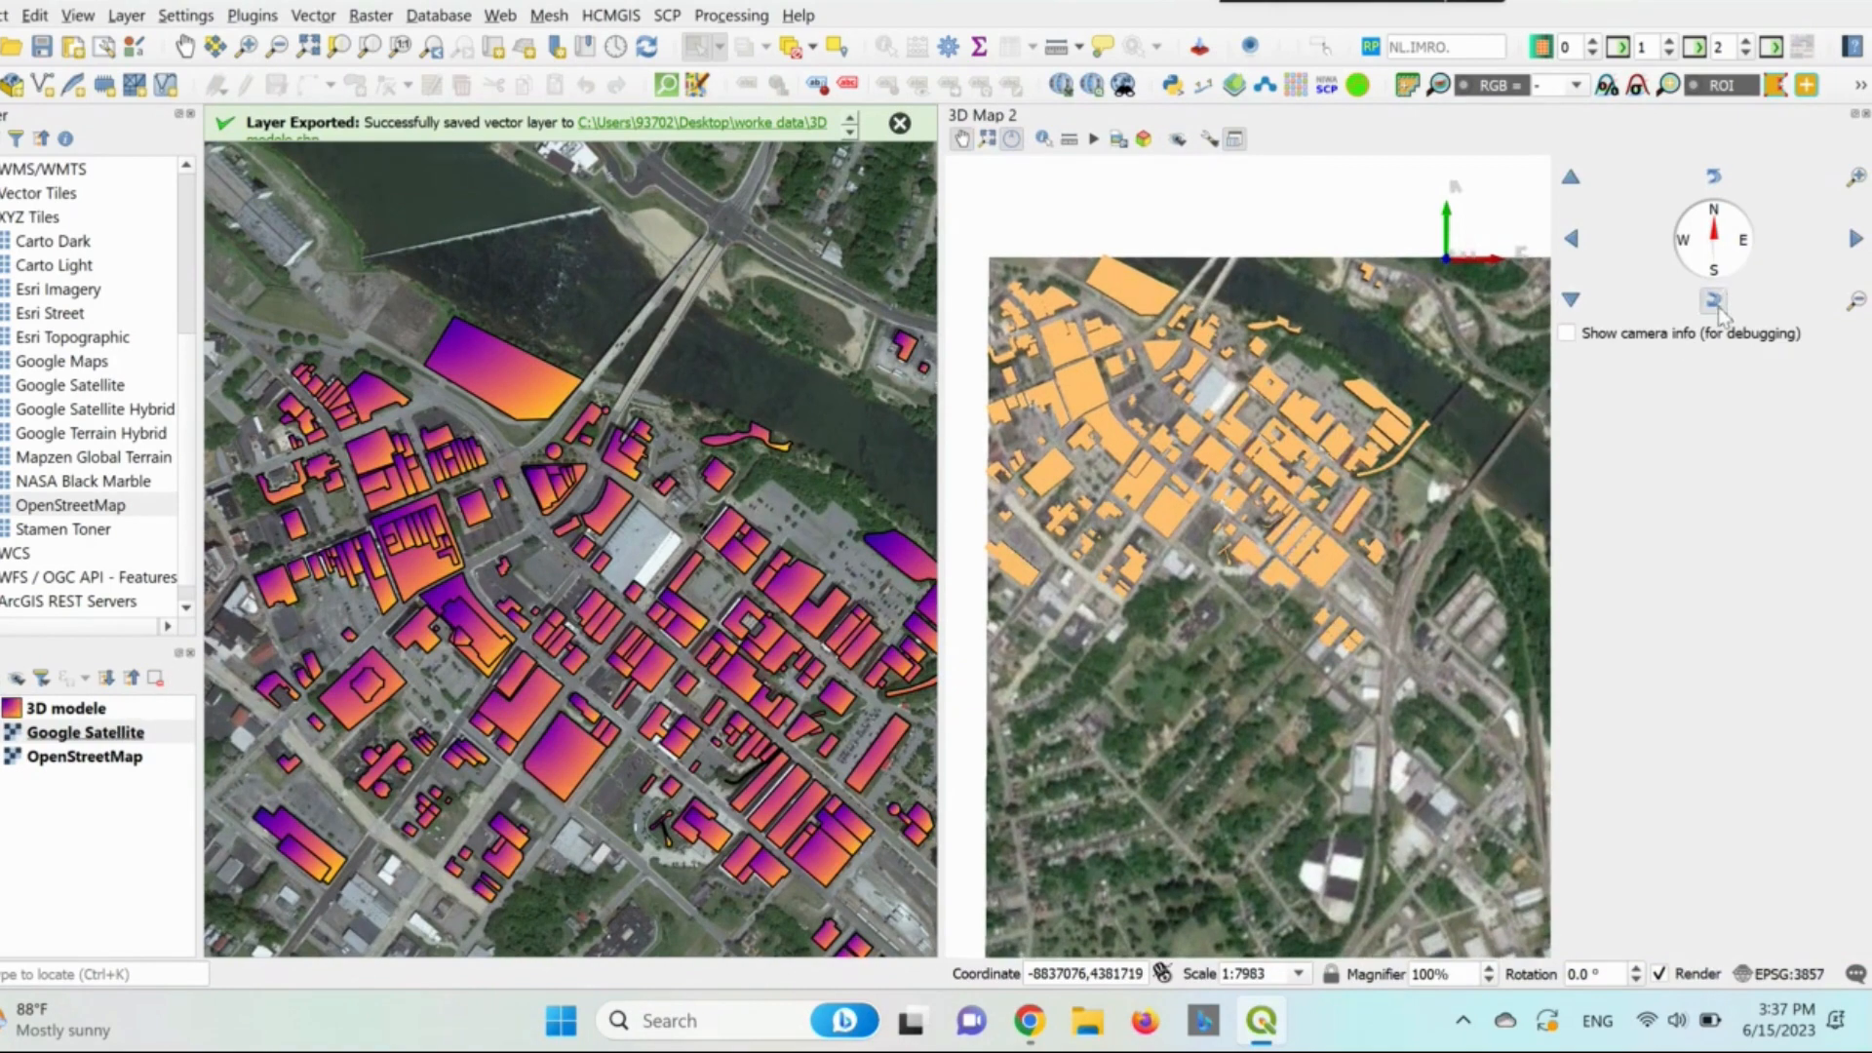
click(1716, 306)
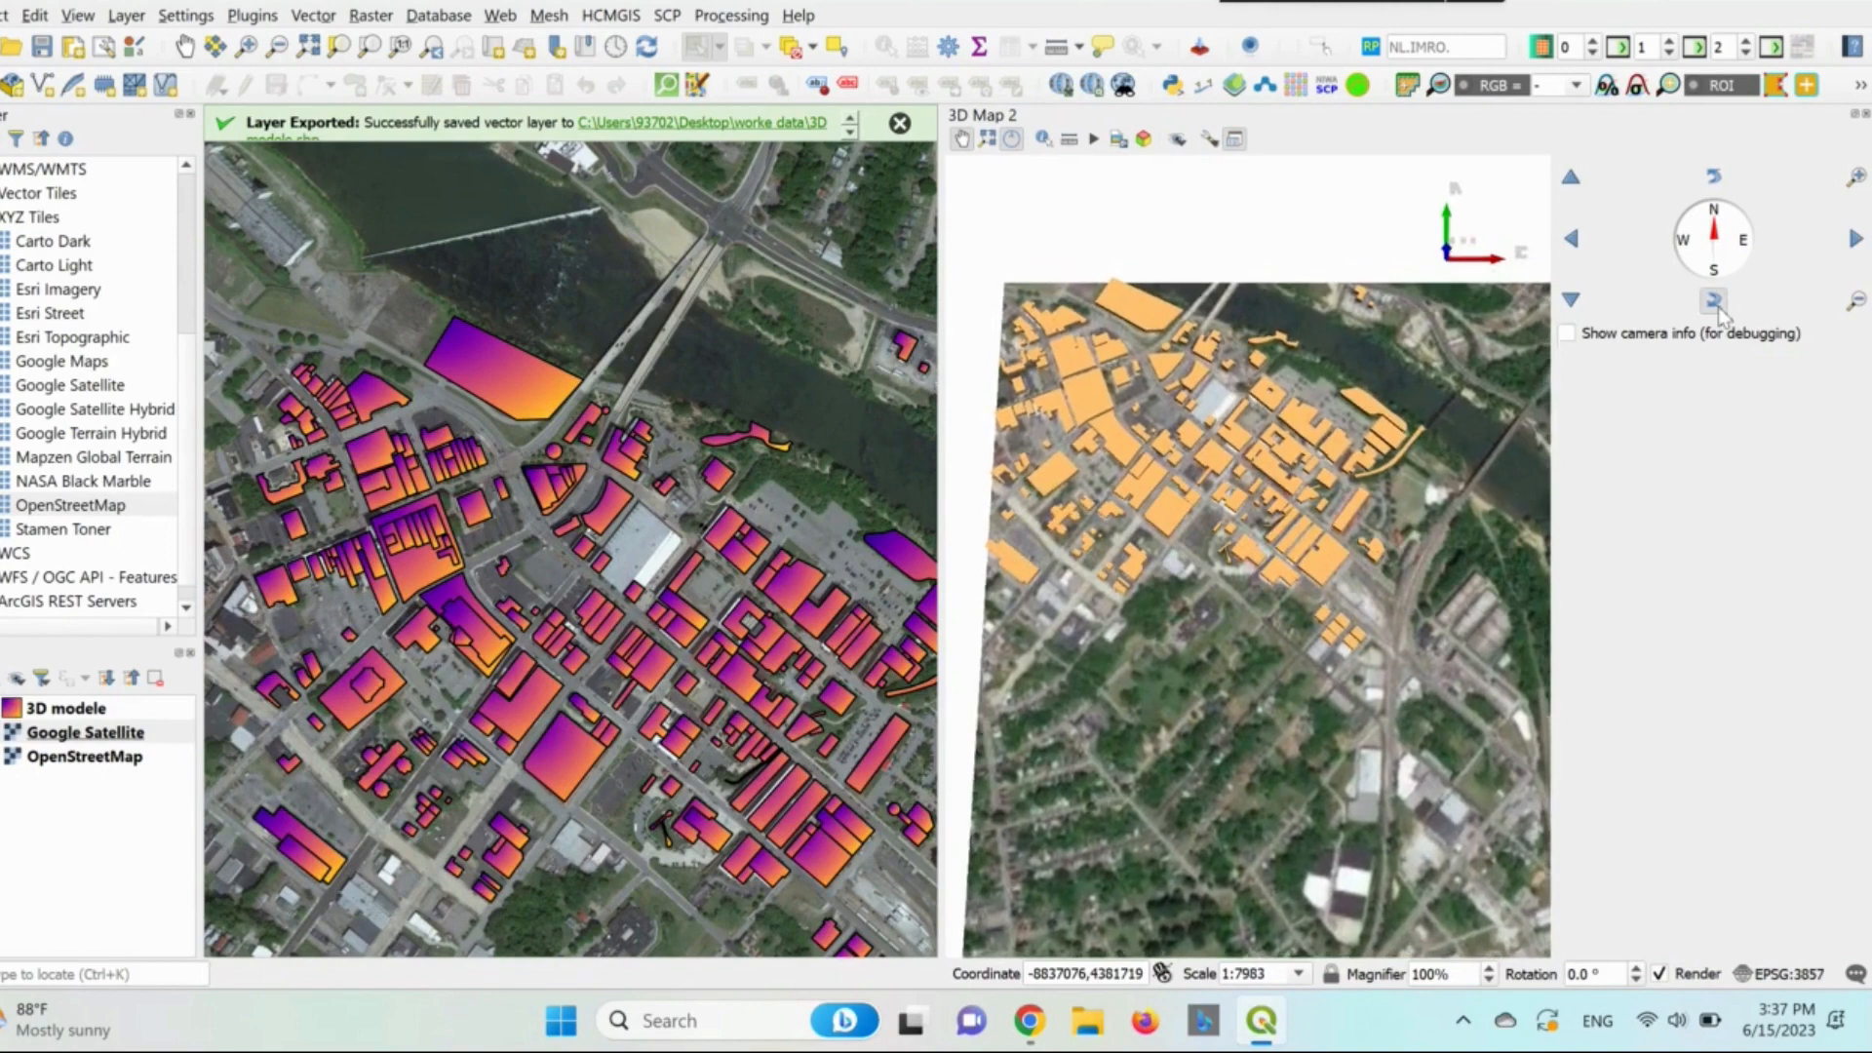
click(1716, 307)
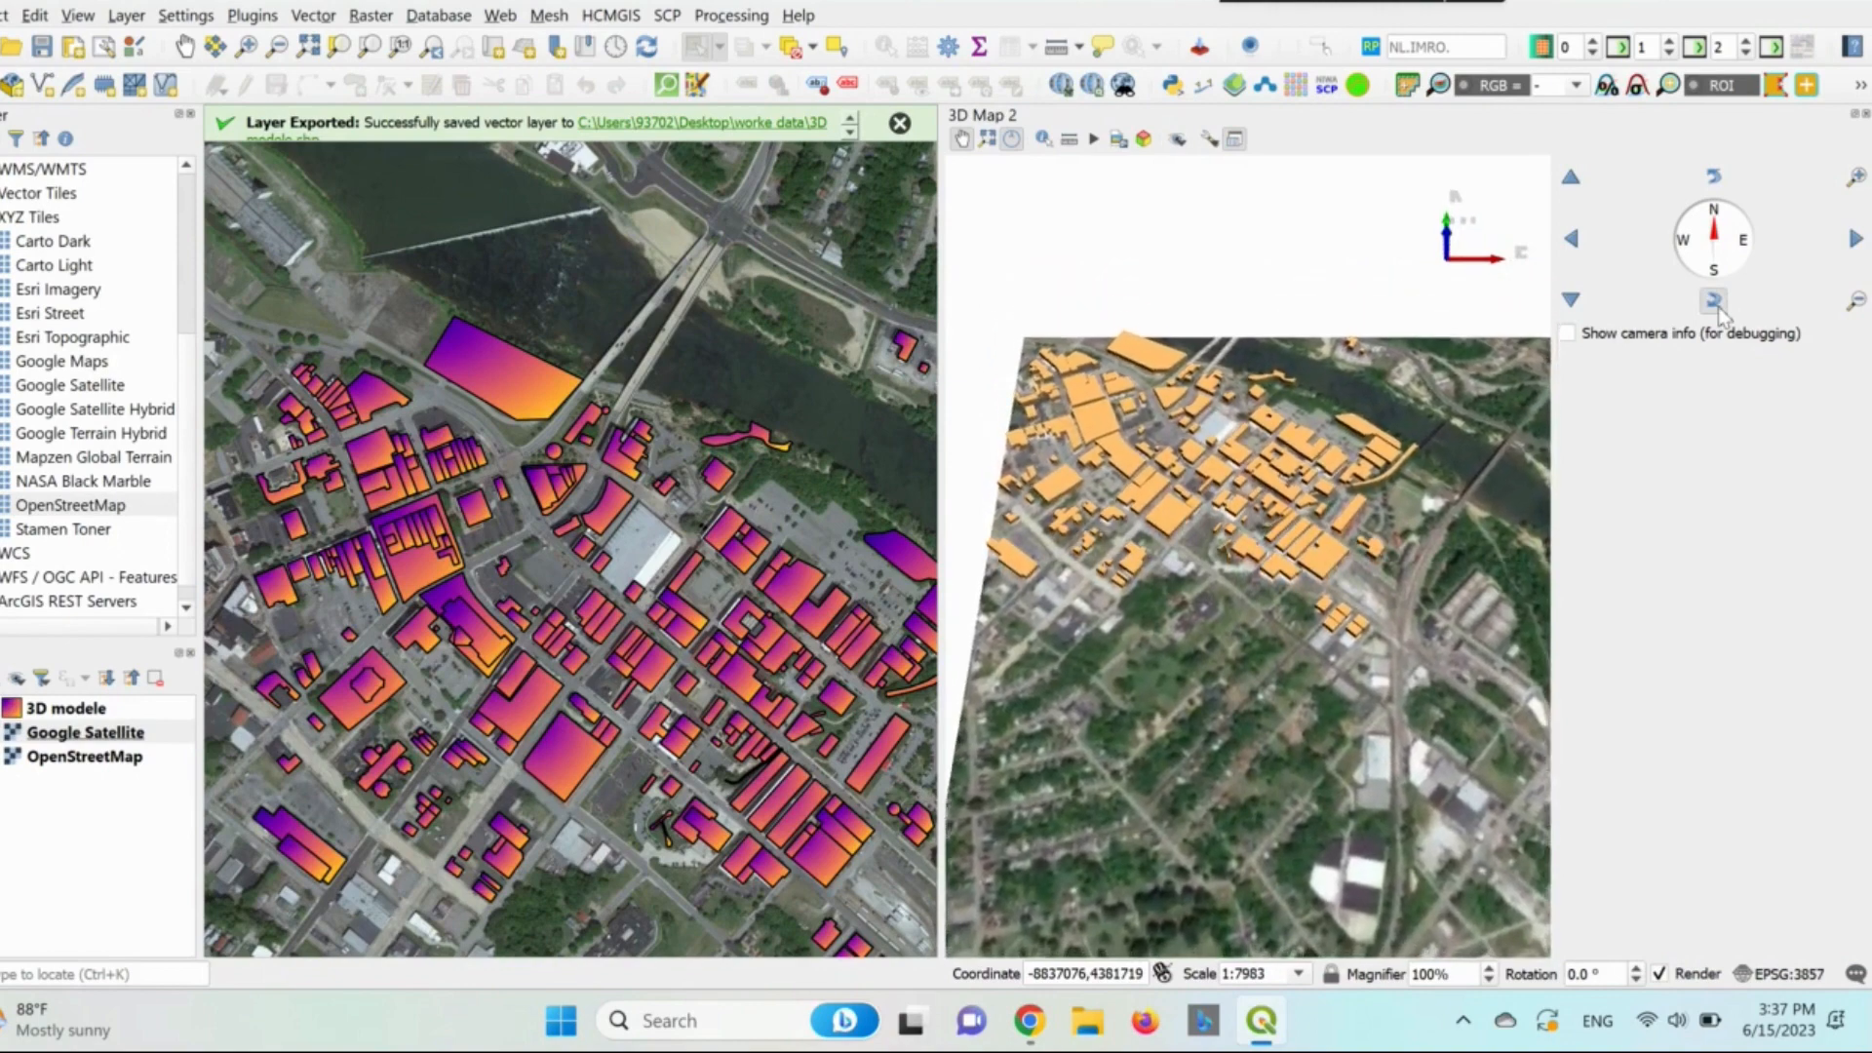
click(1715, 306)
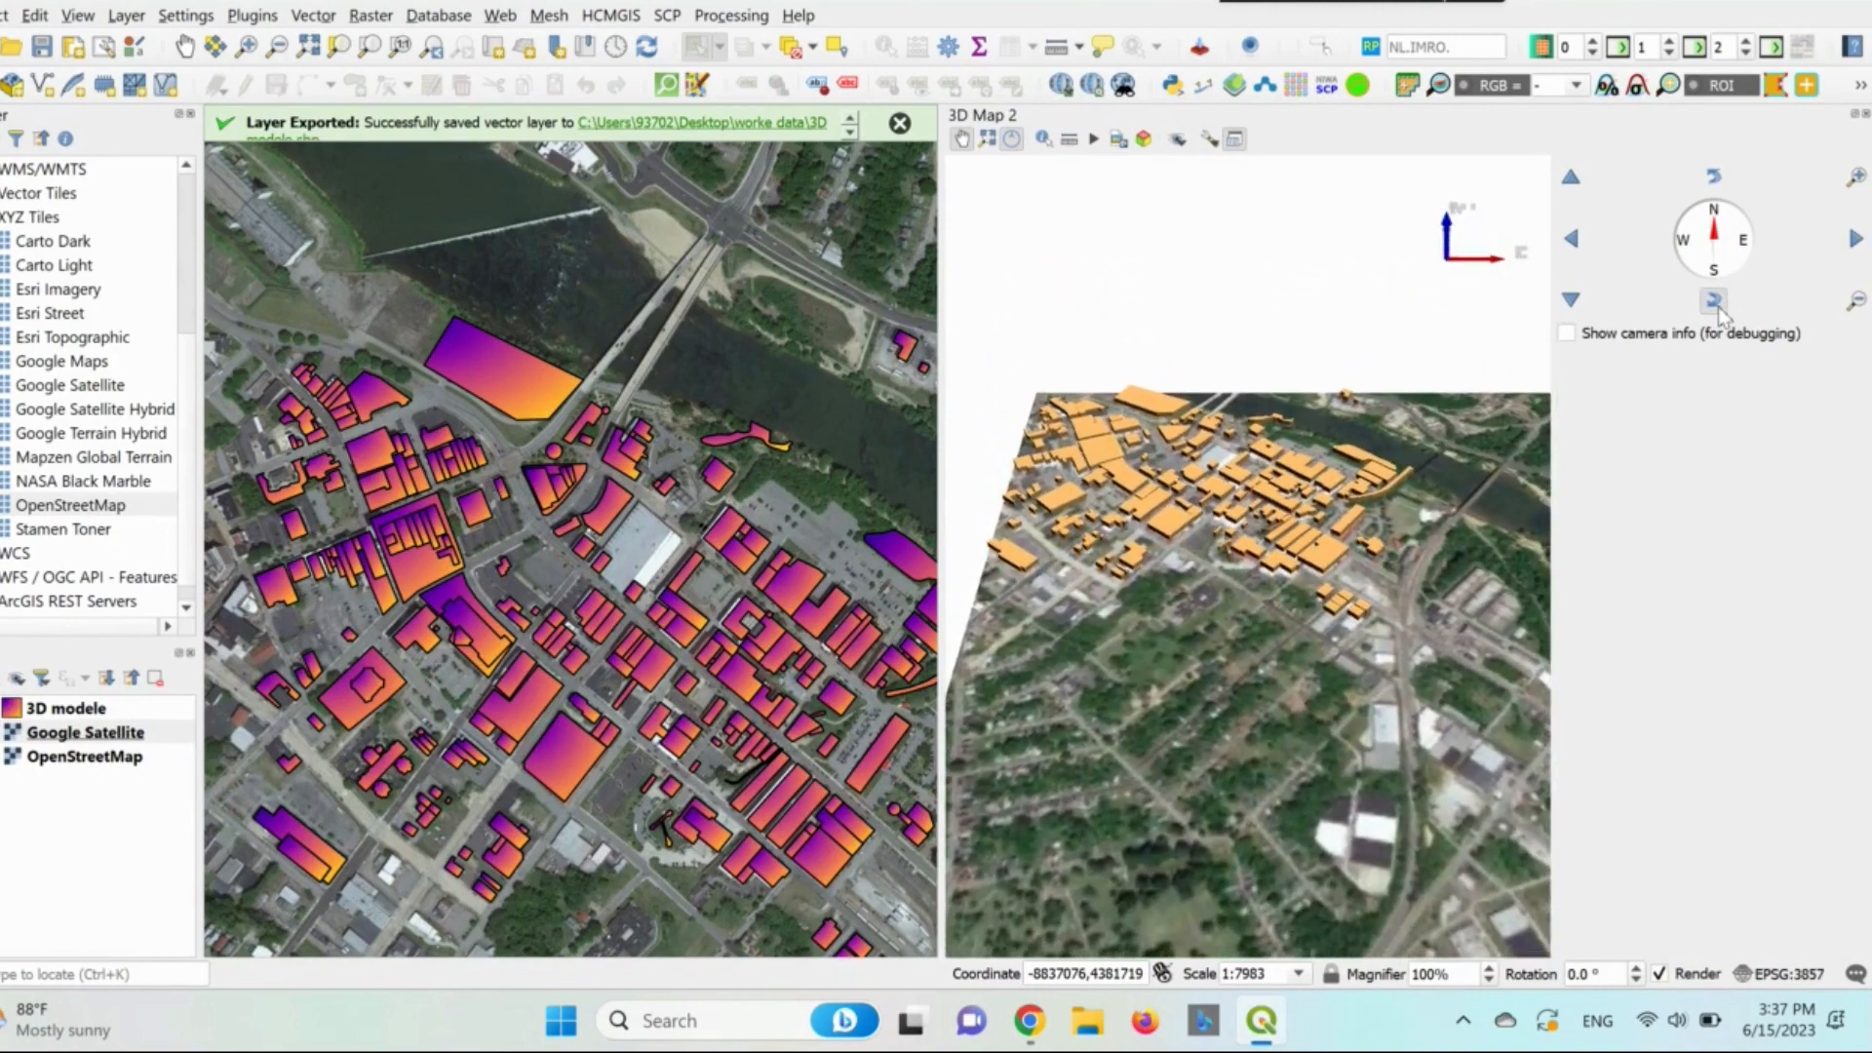
click(1715, 306)
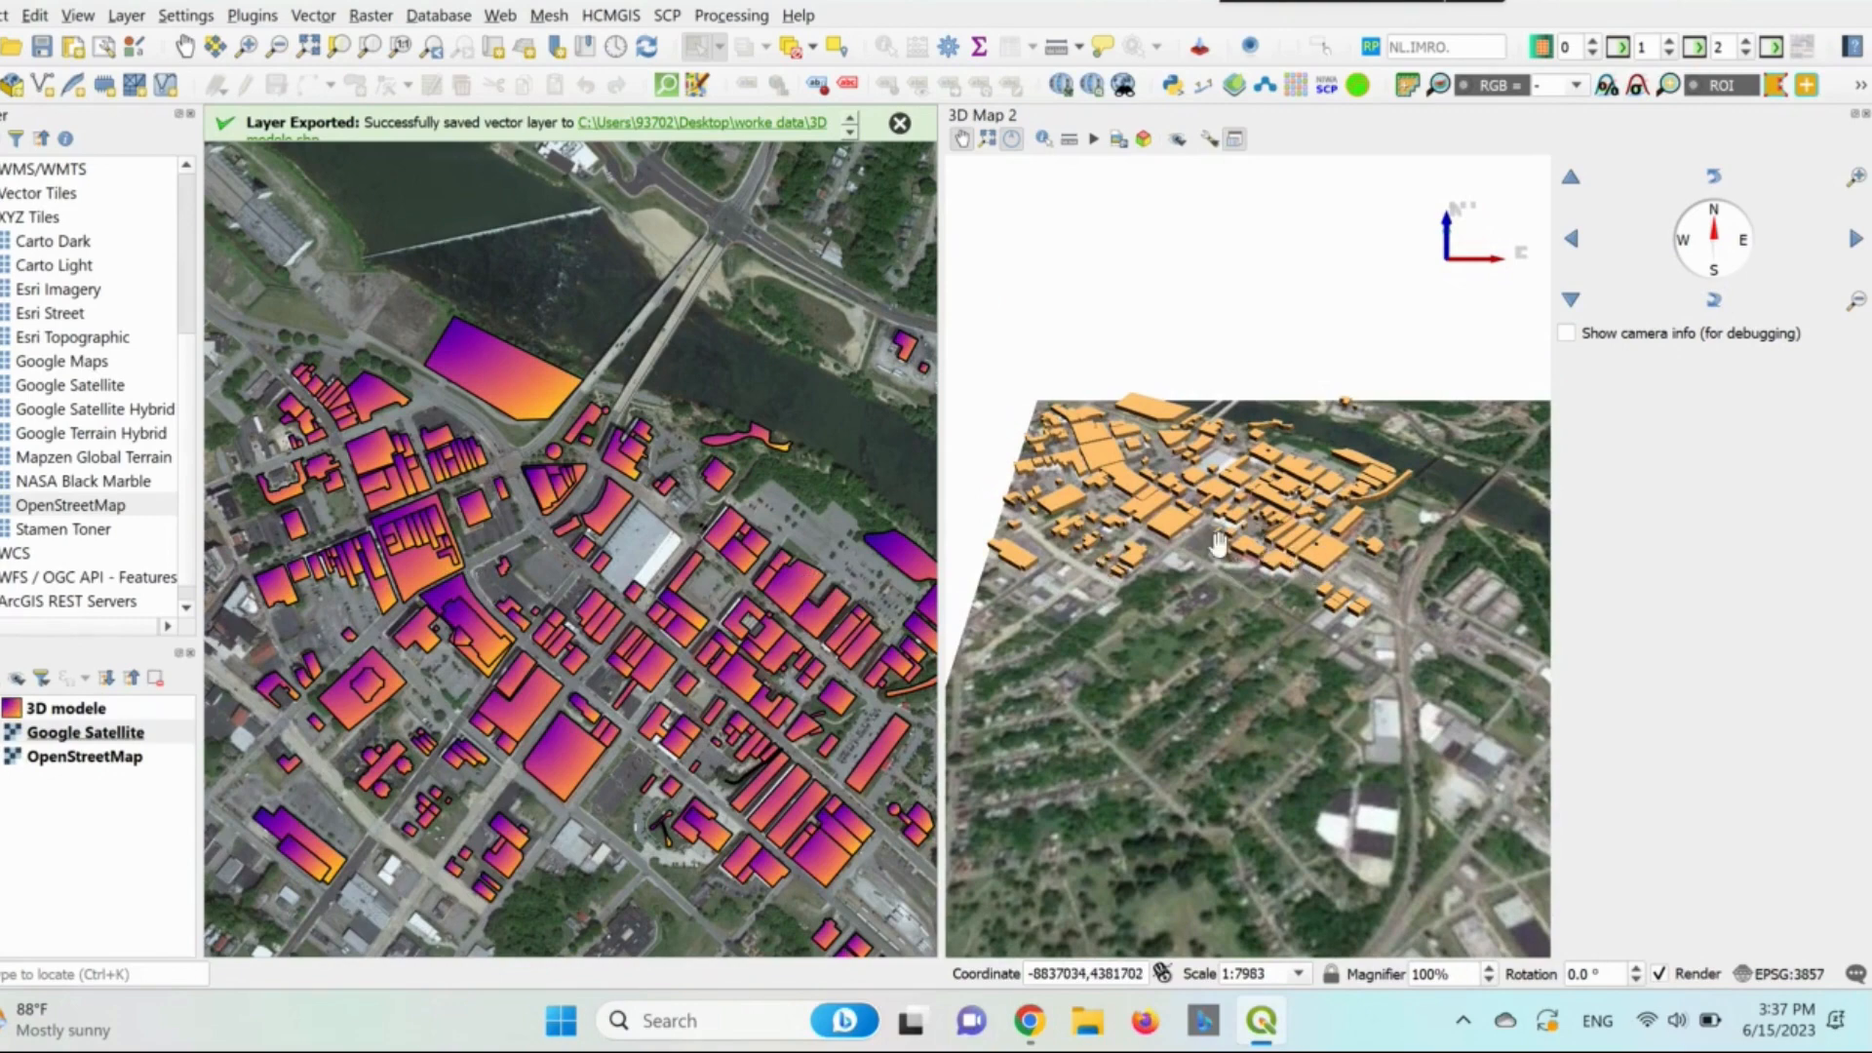
Set both the height and the extrusion of the 3D modele layer's 3D symbol to 27.
click(74, 709)
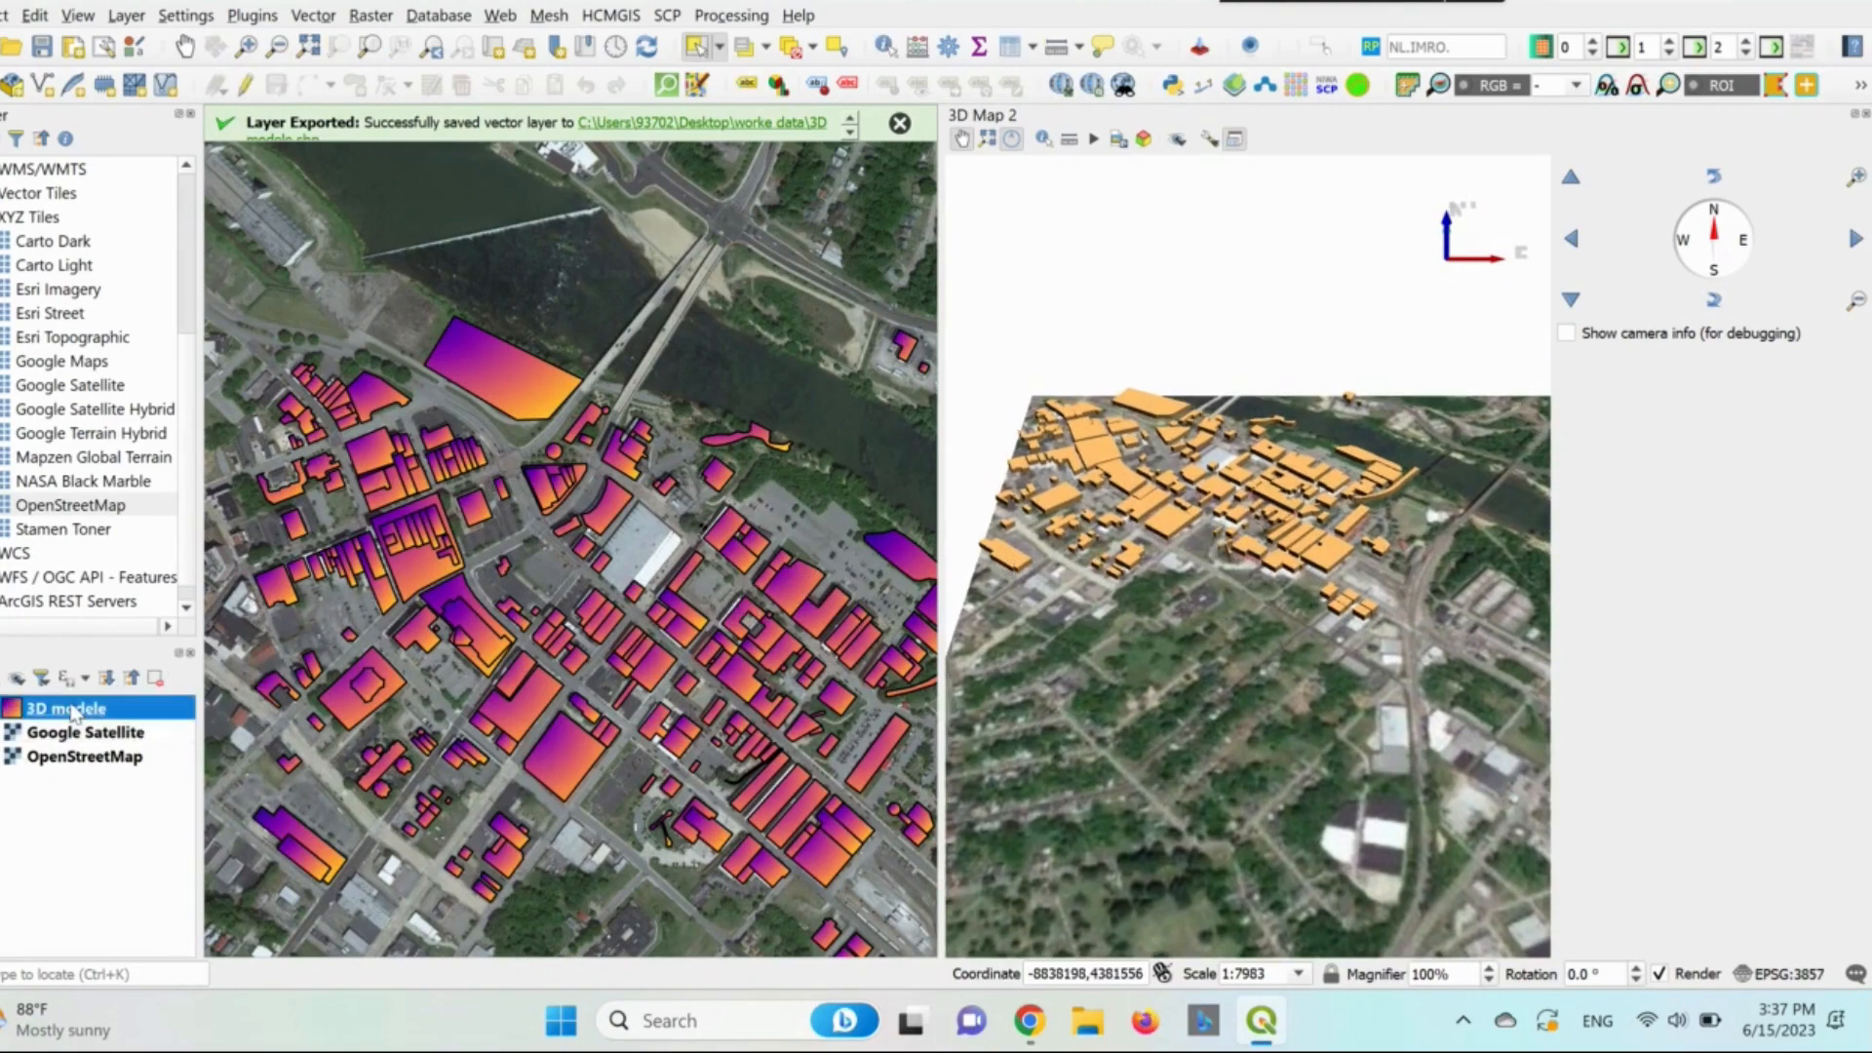
right_click(73, 709)
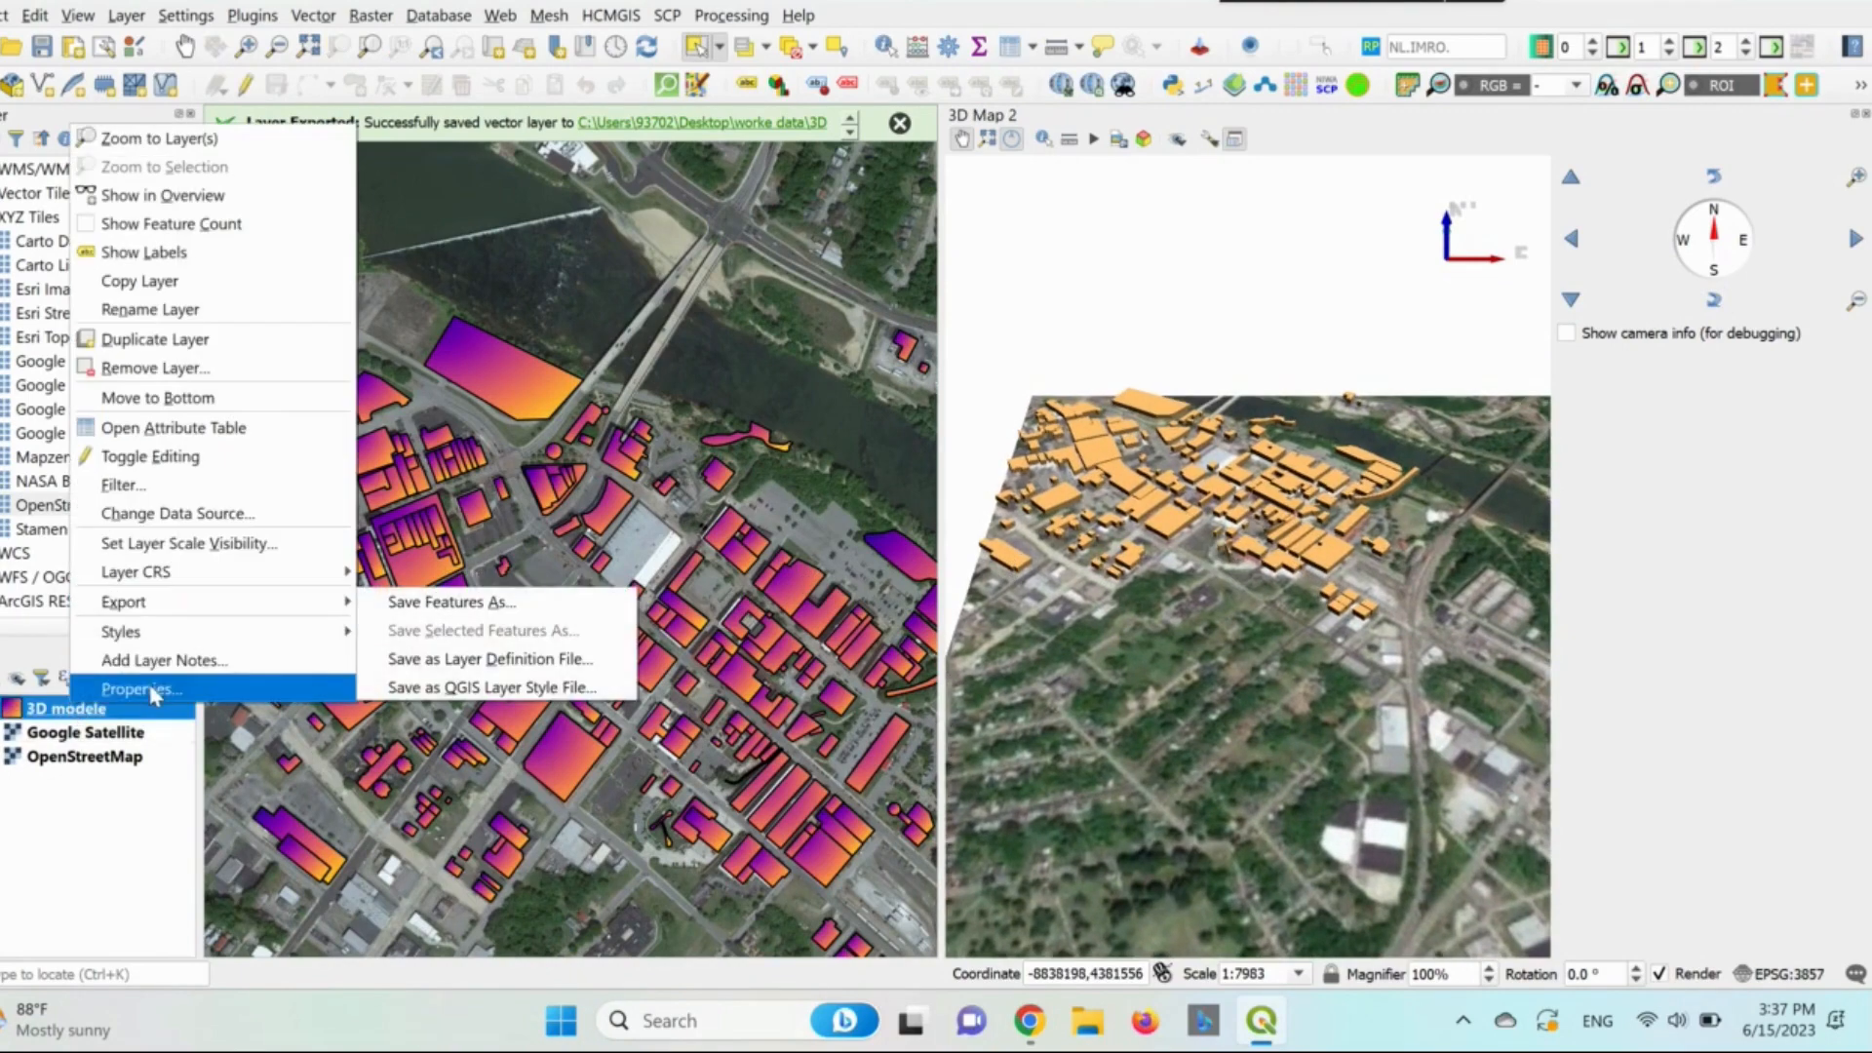
click(151, 689)
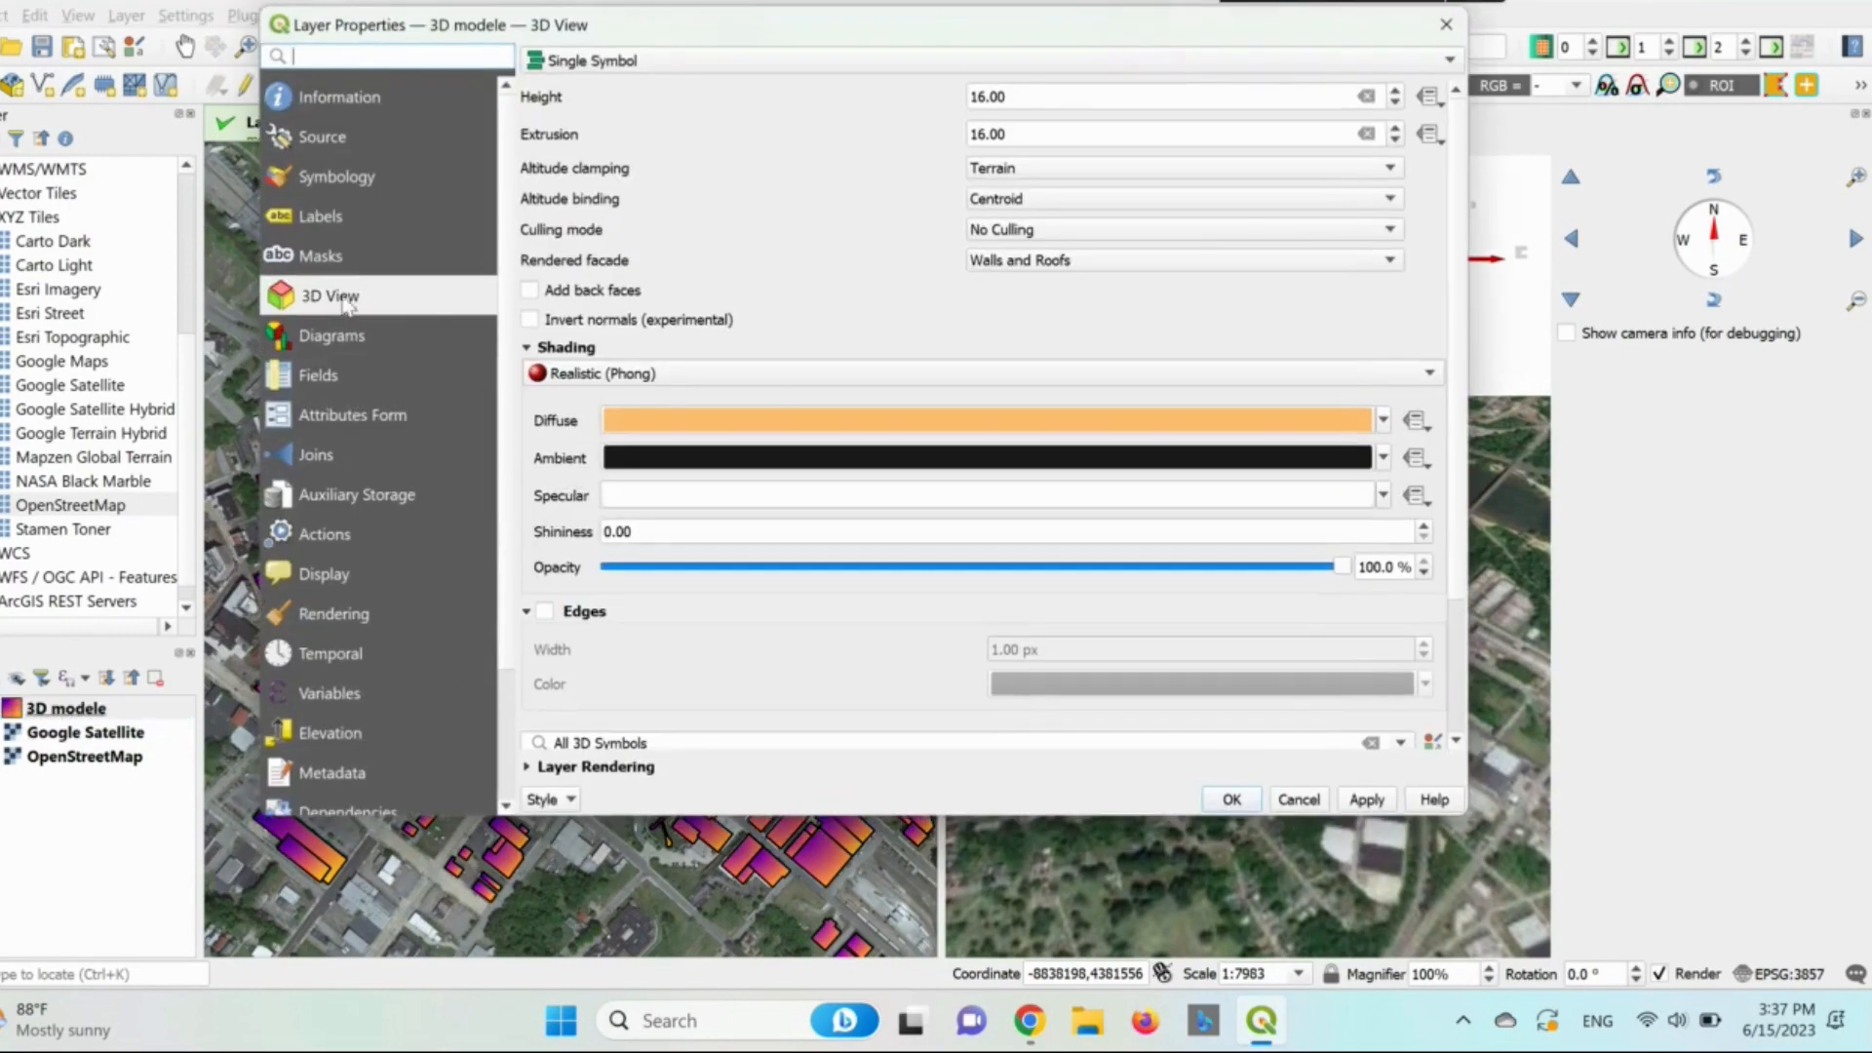
click(1395, 130)
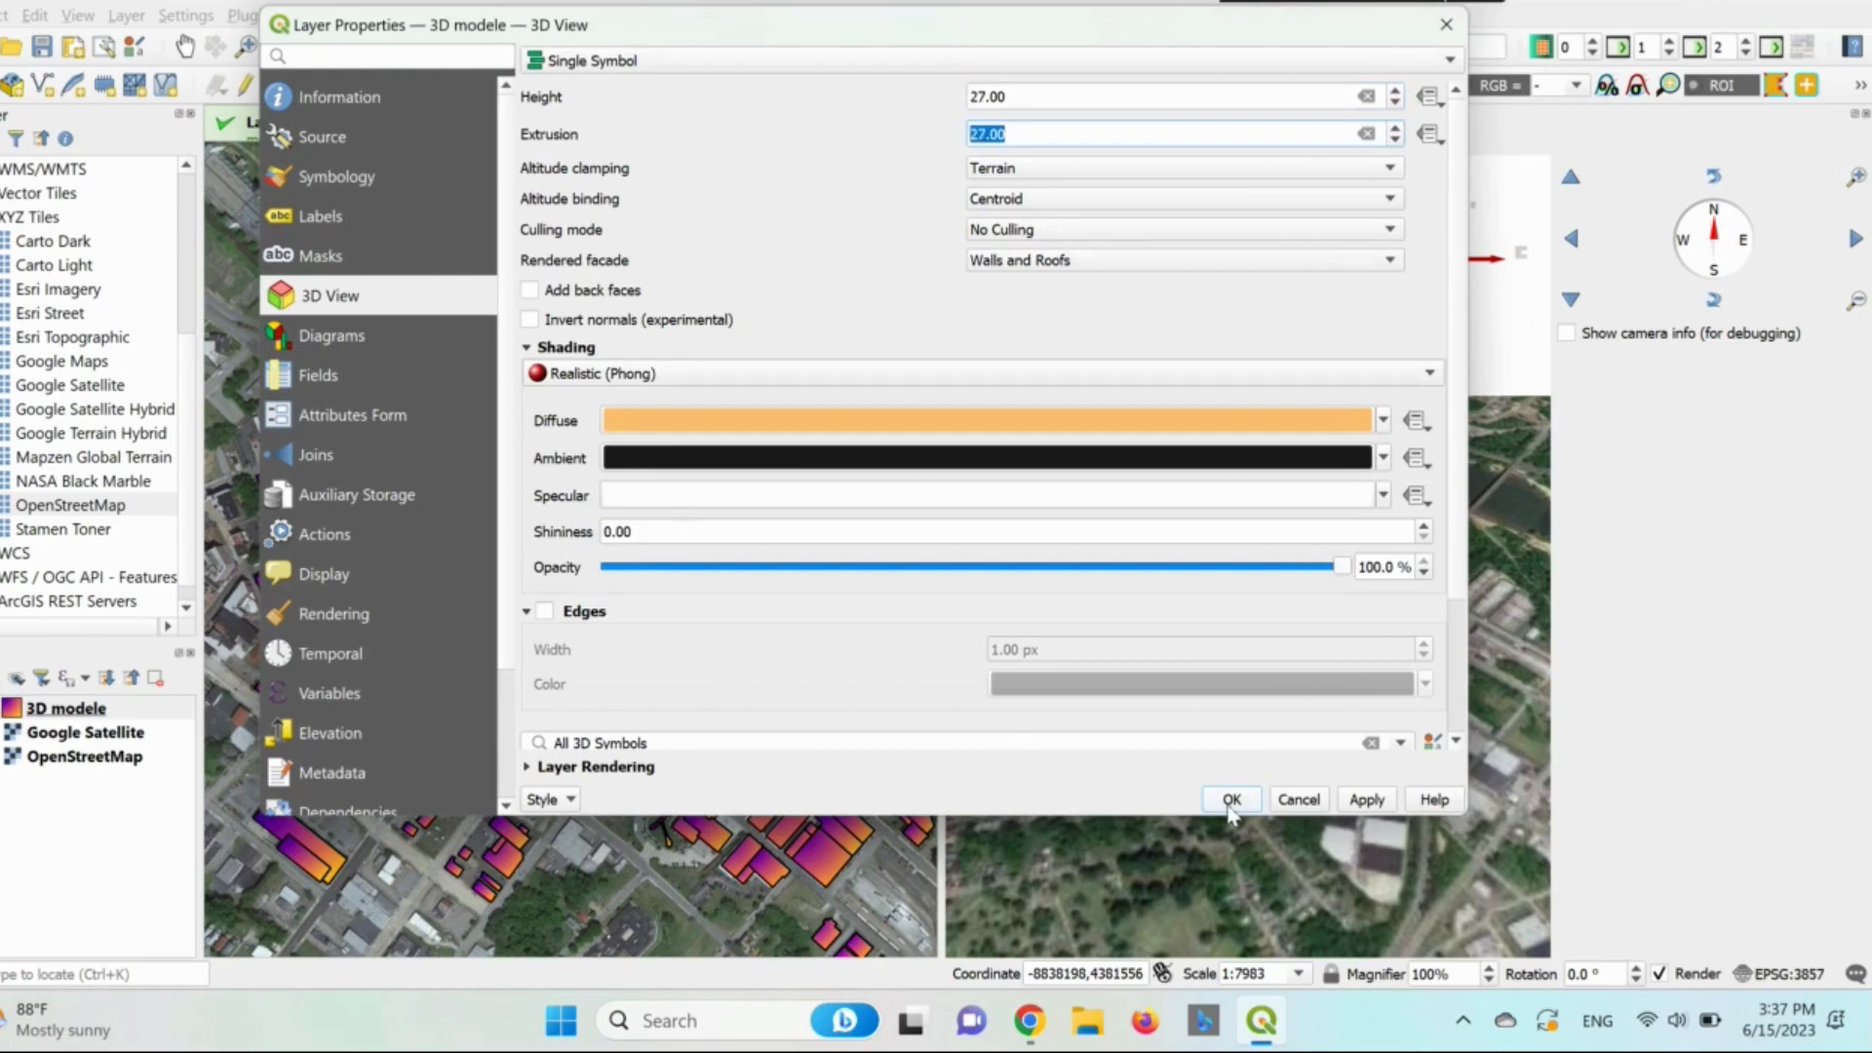
Change the diffuse shading colour of the 3D buildings to red and apply the layer properties.
click(1381, 420)
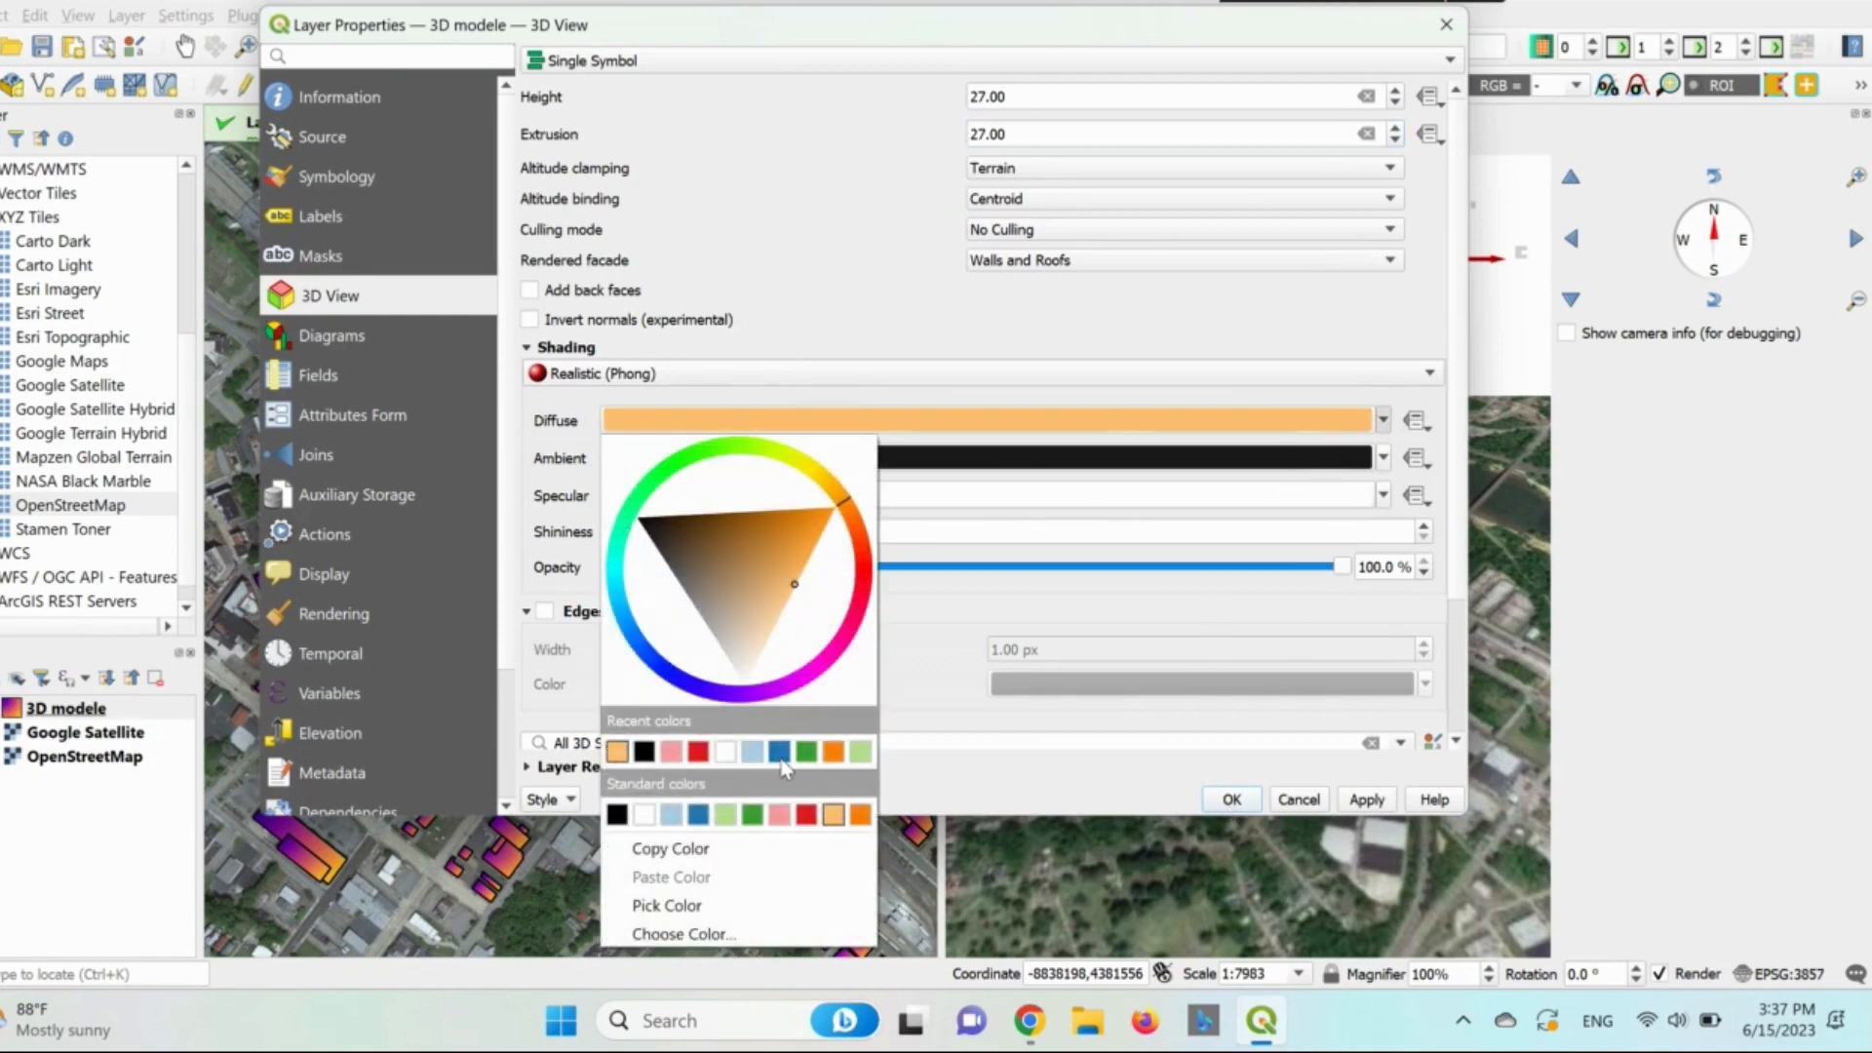
click(805, 815)
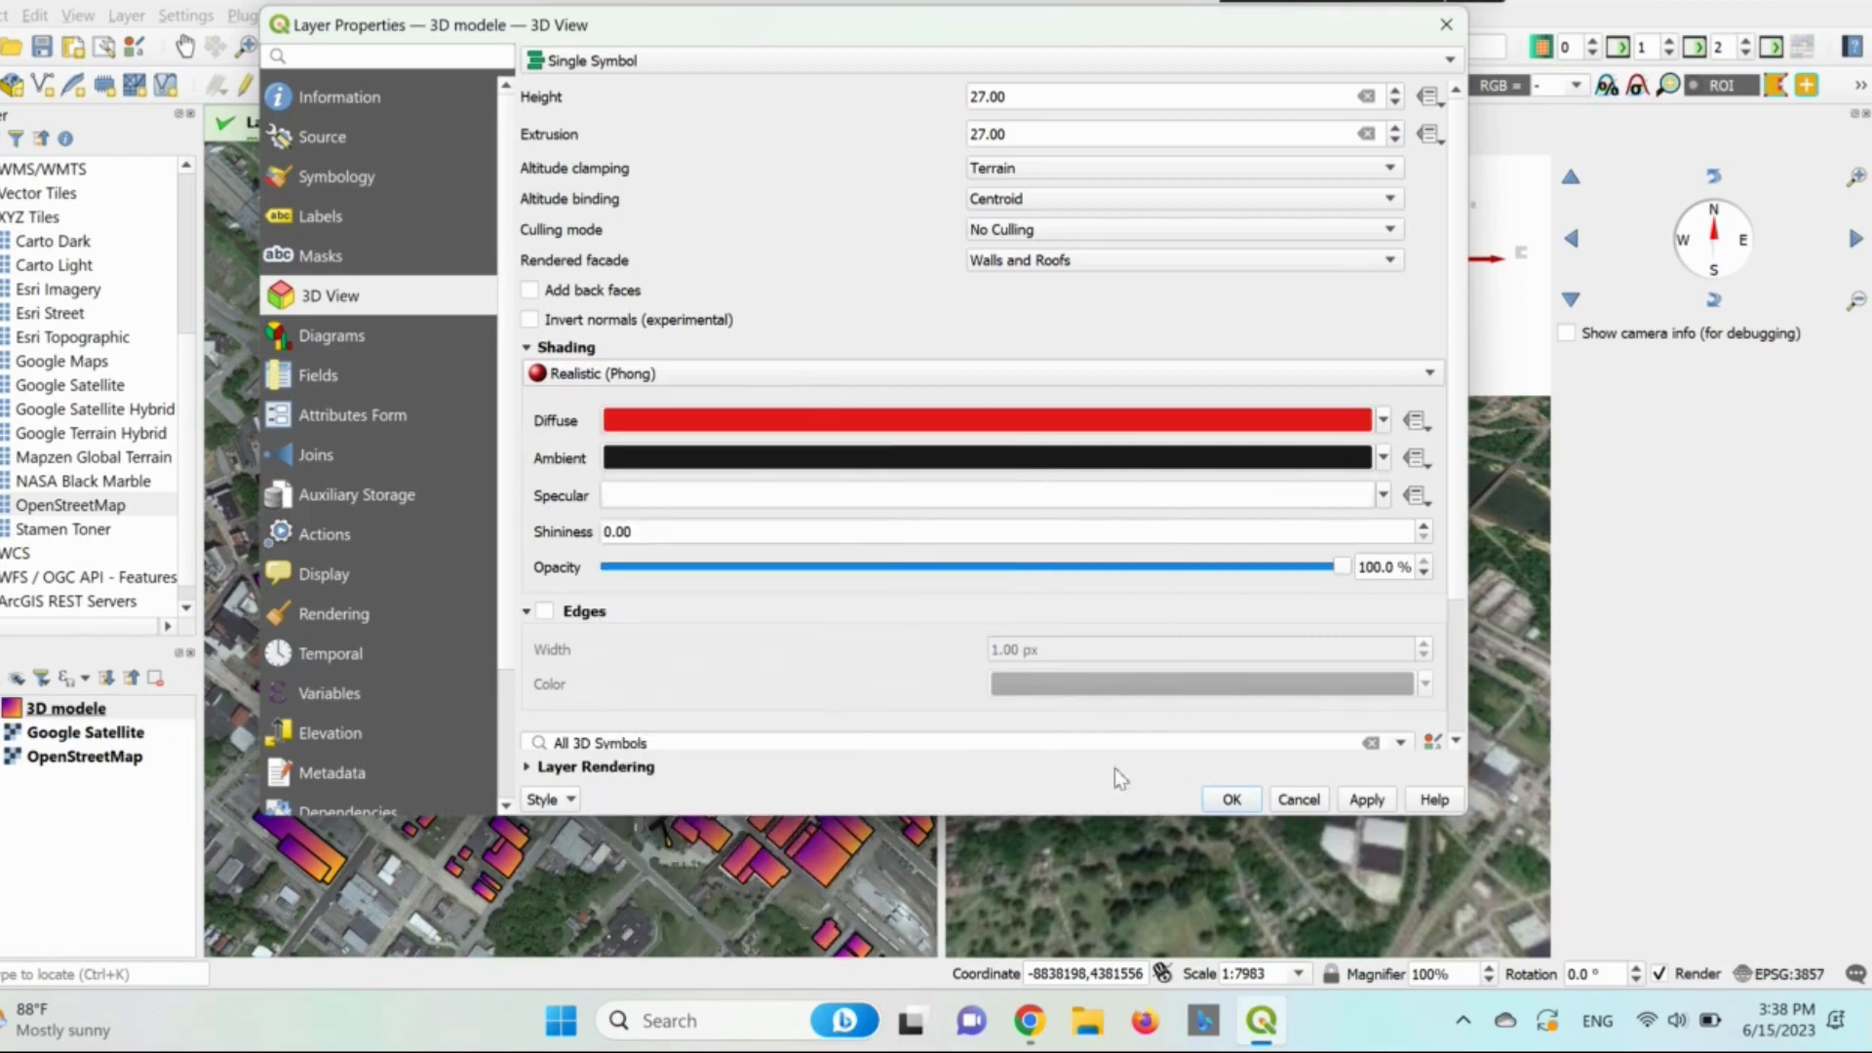
click(1230, 799)
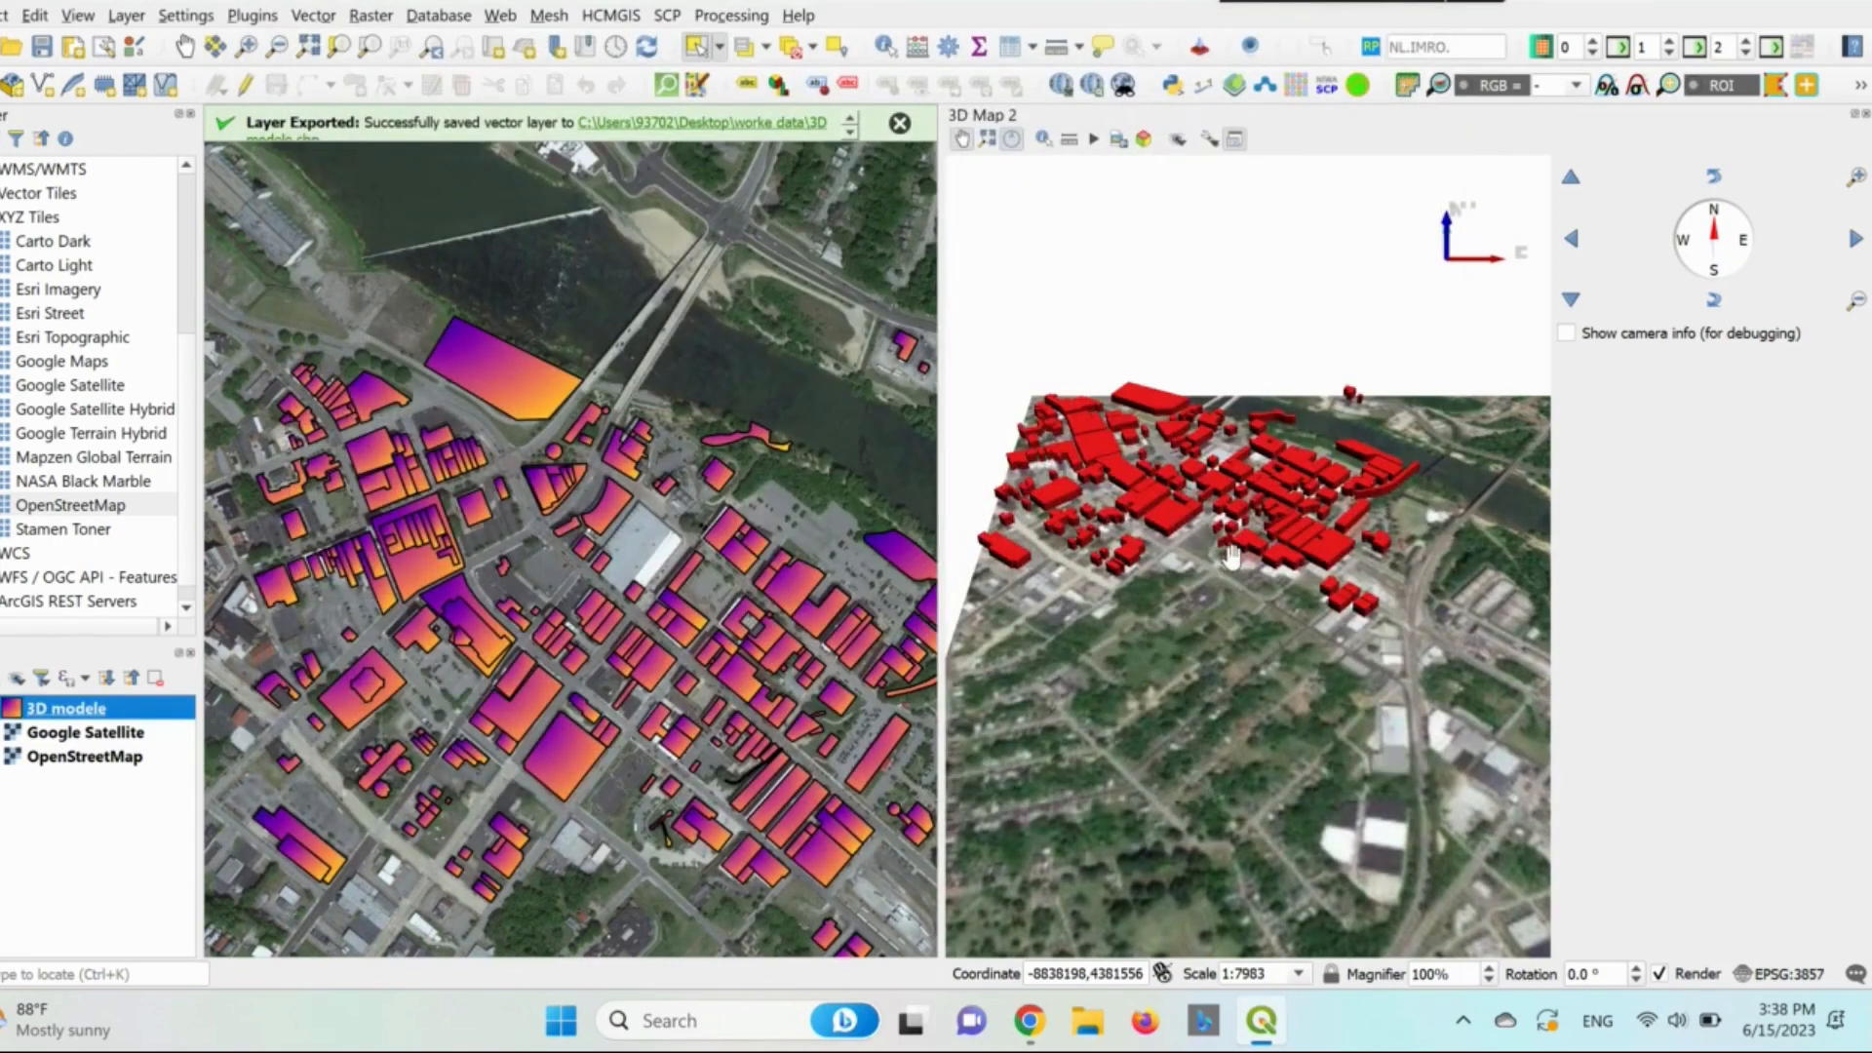
Examine the red extruded buildings in the 3D map from closer up and at different tilt angles.
scroll(1228, 522, up, 4)
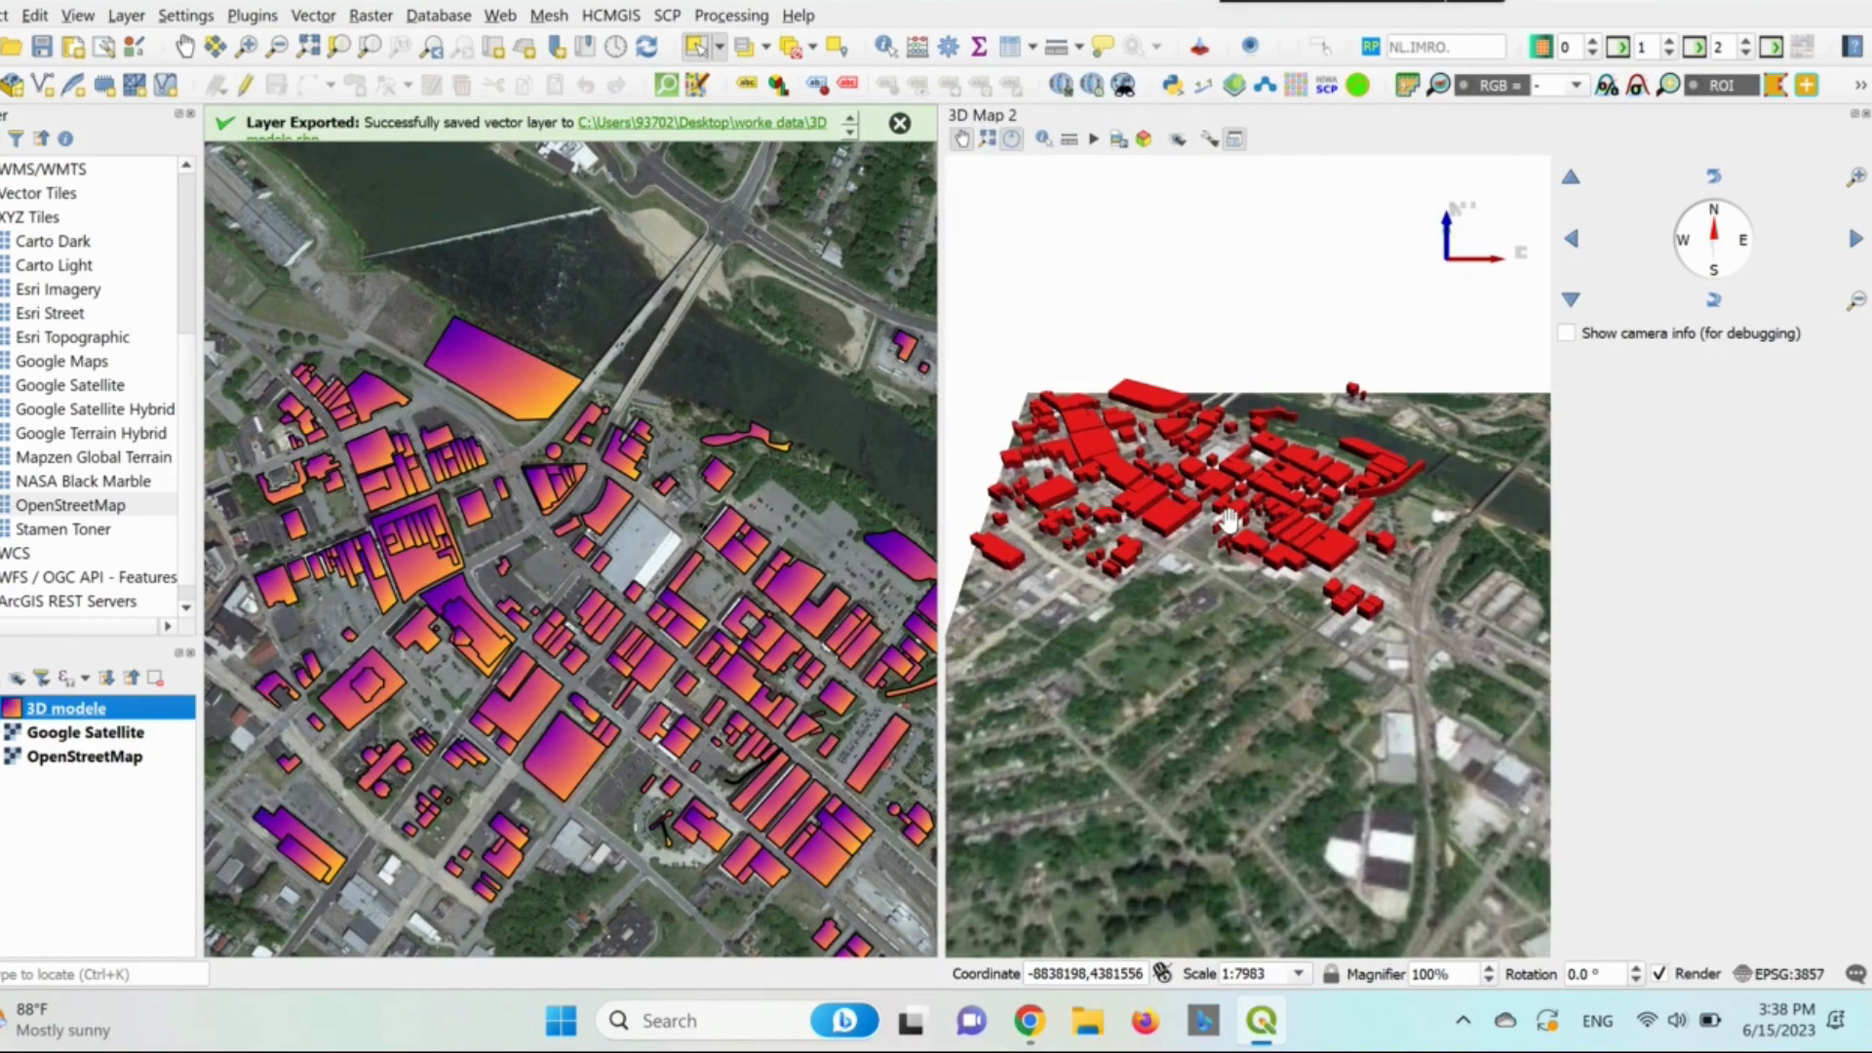
scroll(1228, 522, up, 4)
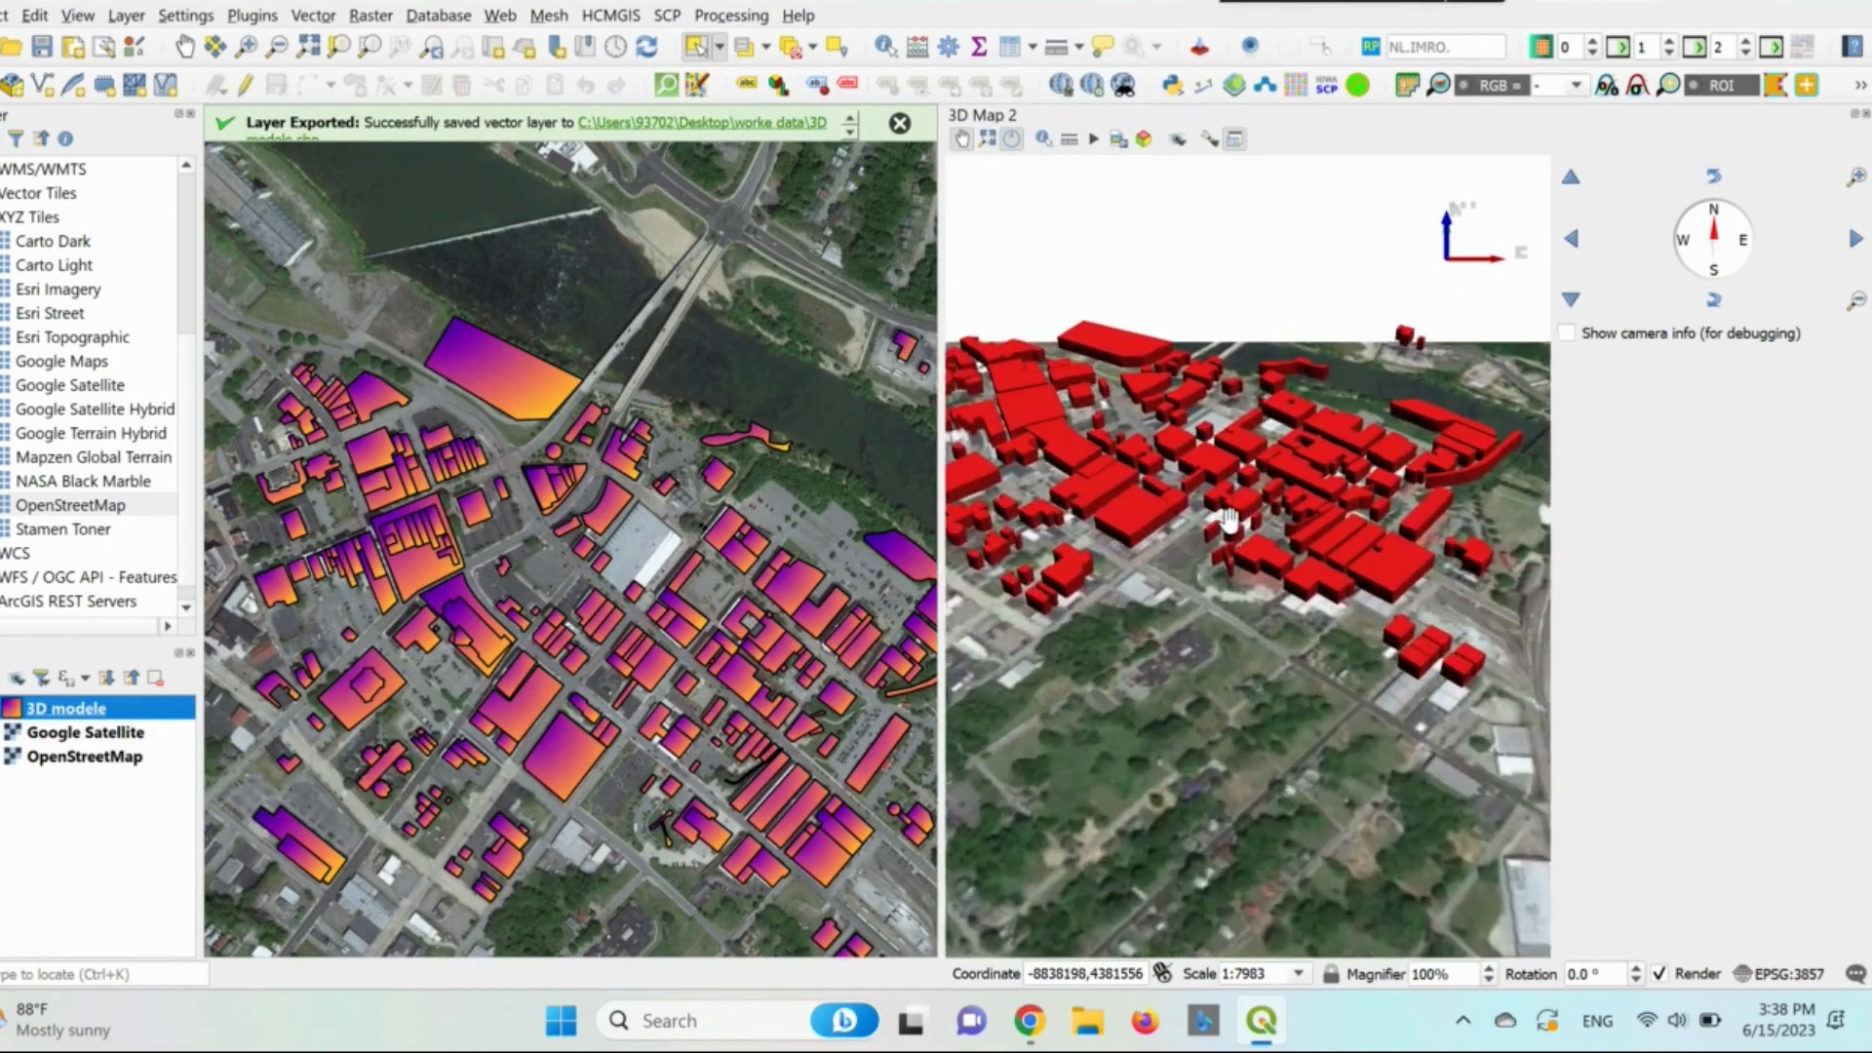
drag(1240, 492, 1365, 455)
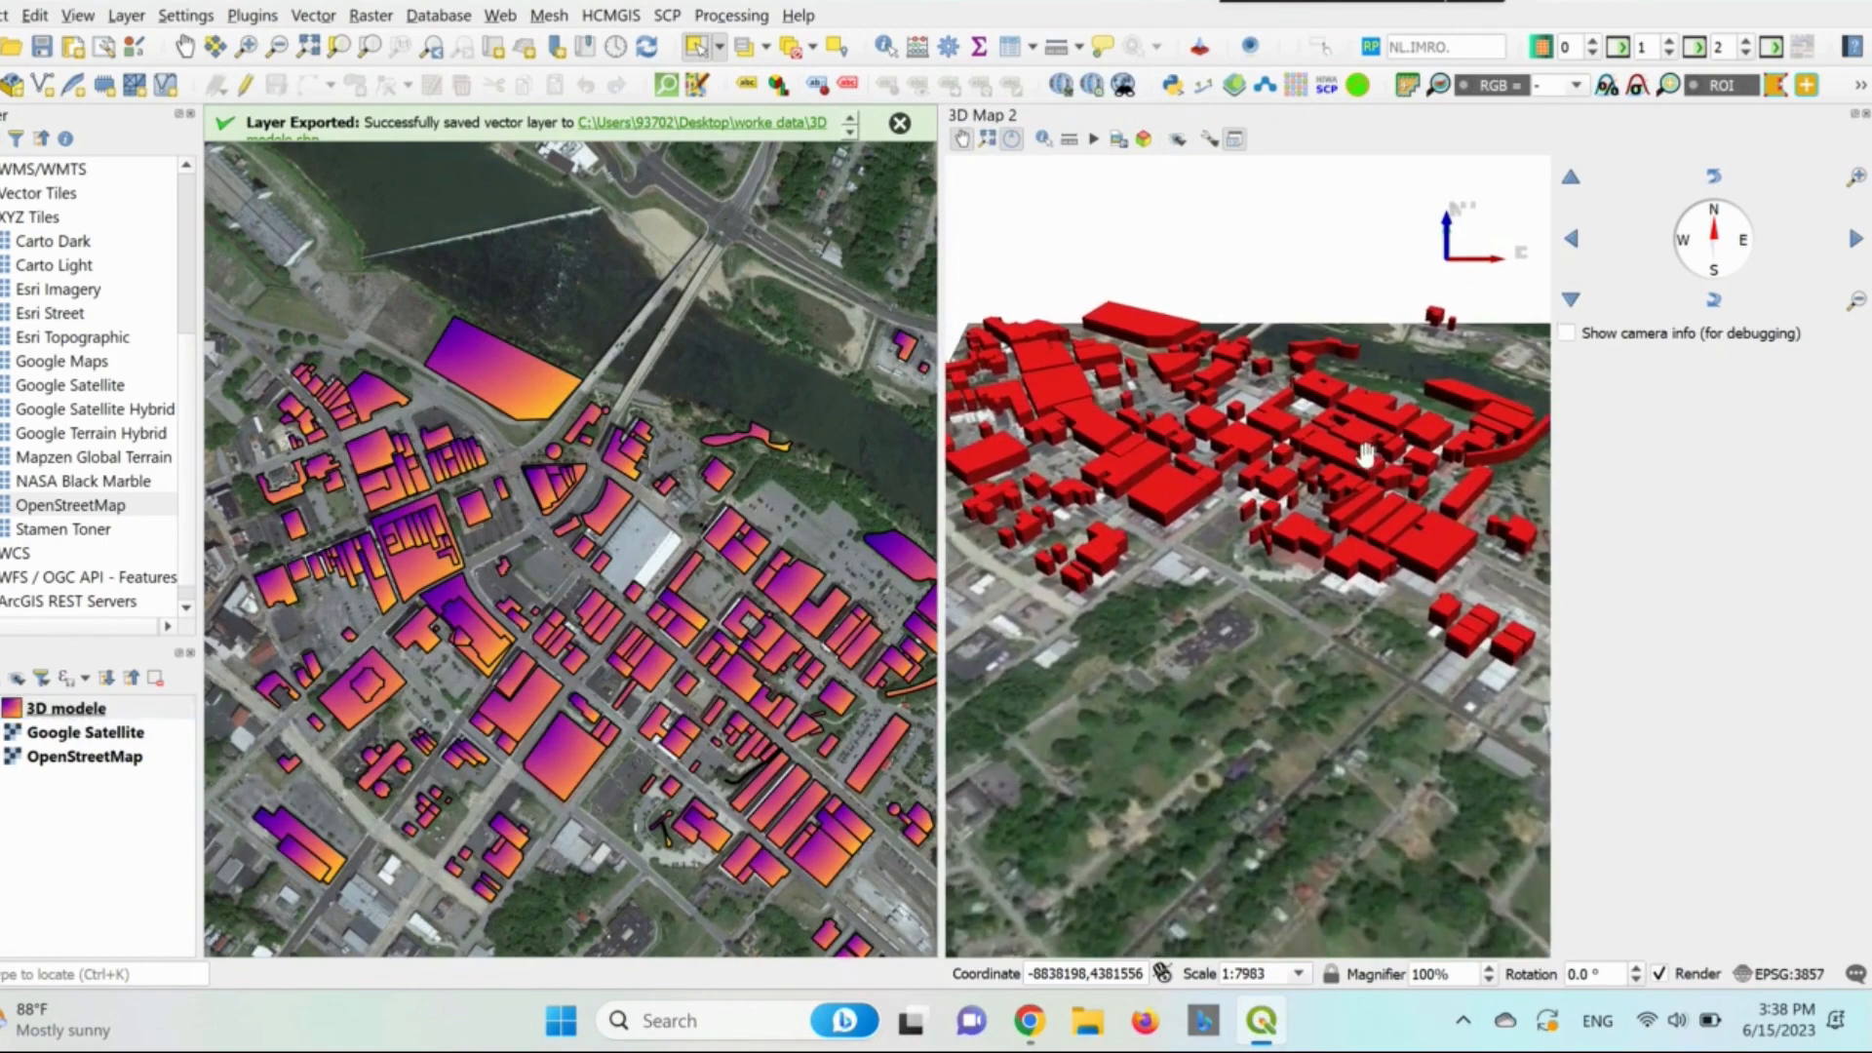
scroll(1238, 486, up, 2)
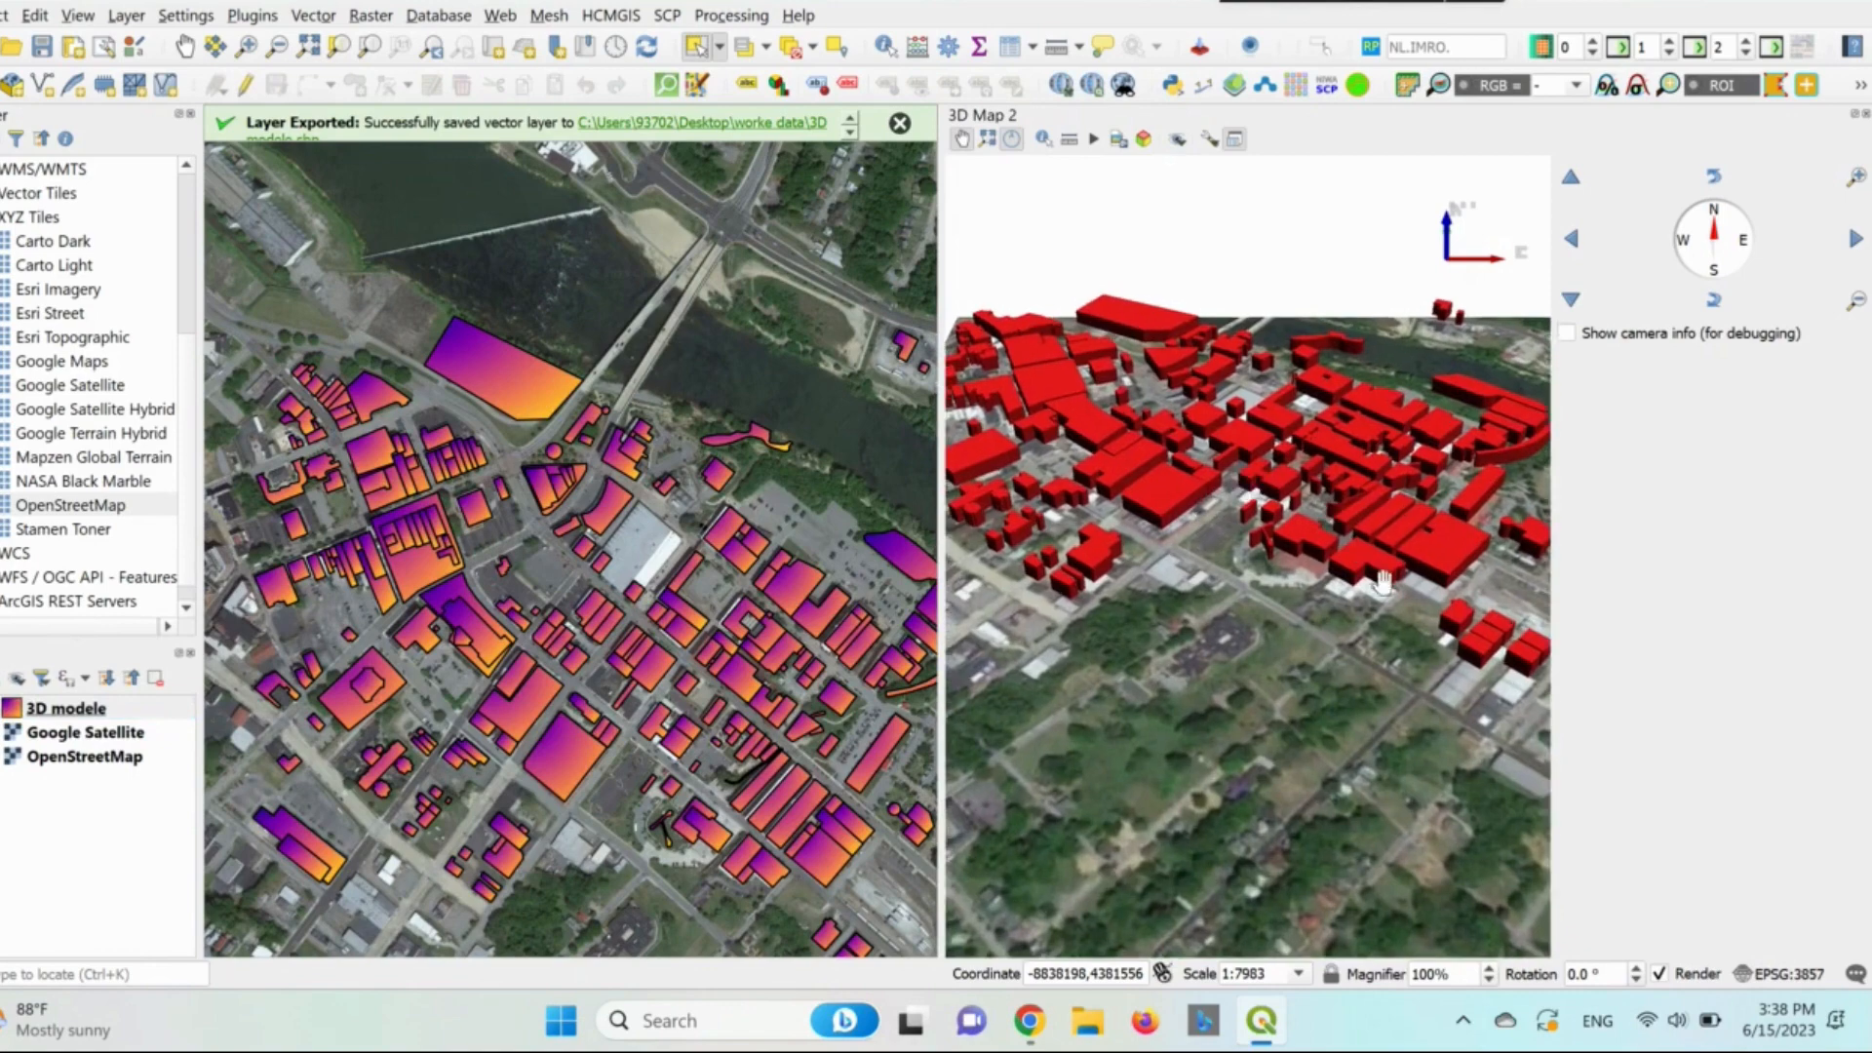
drag(1382, 581, 1225, 775)
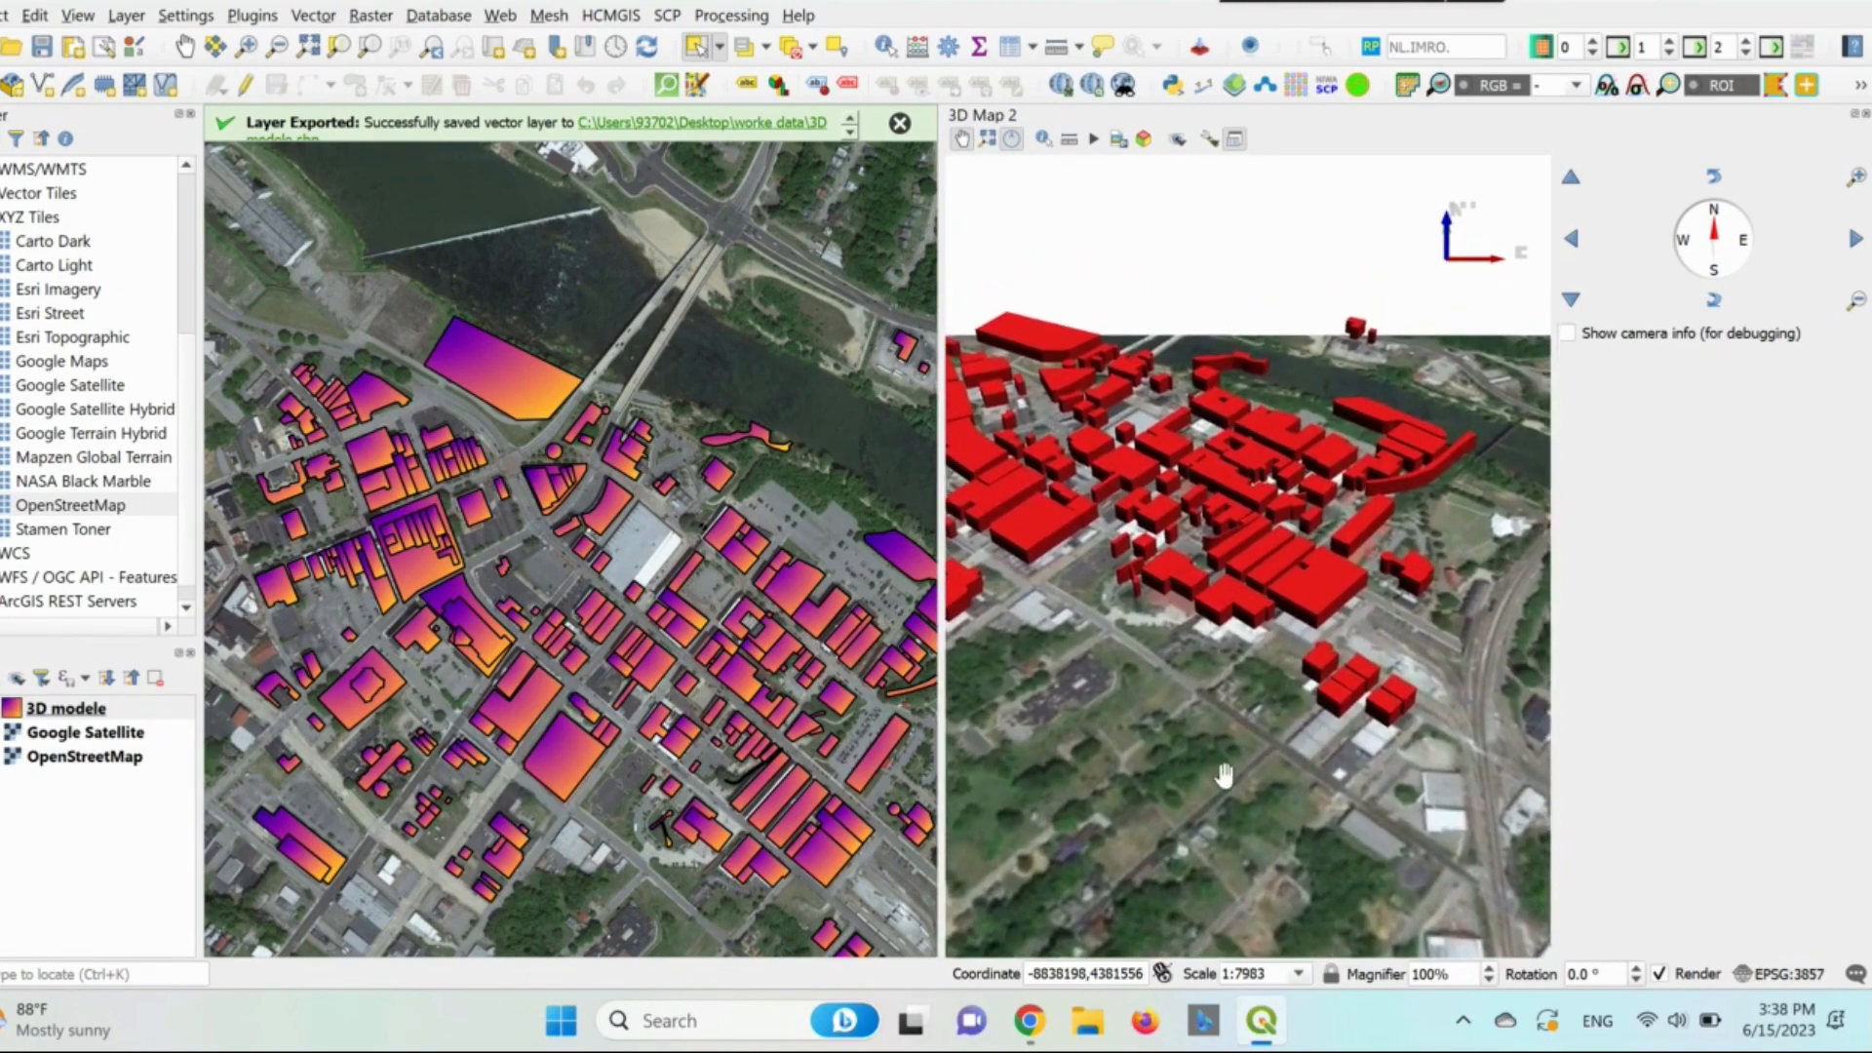
drag(1148, 542, 1317, 381)
click(1711, 183)
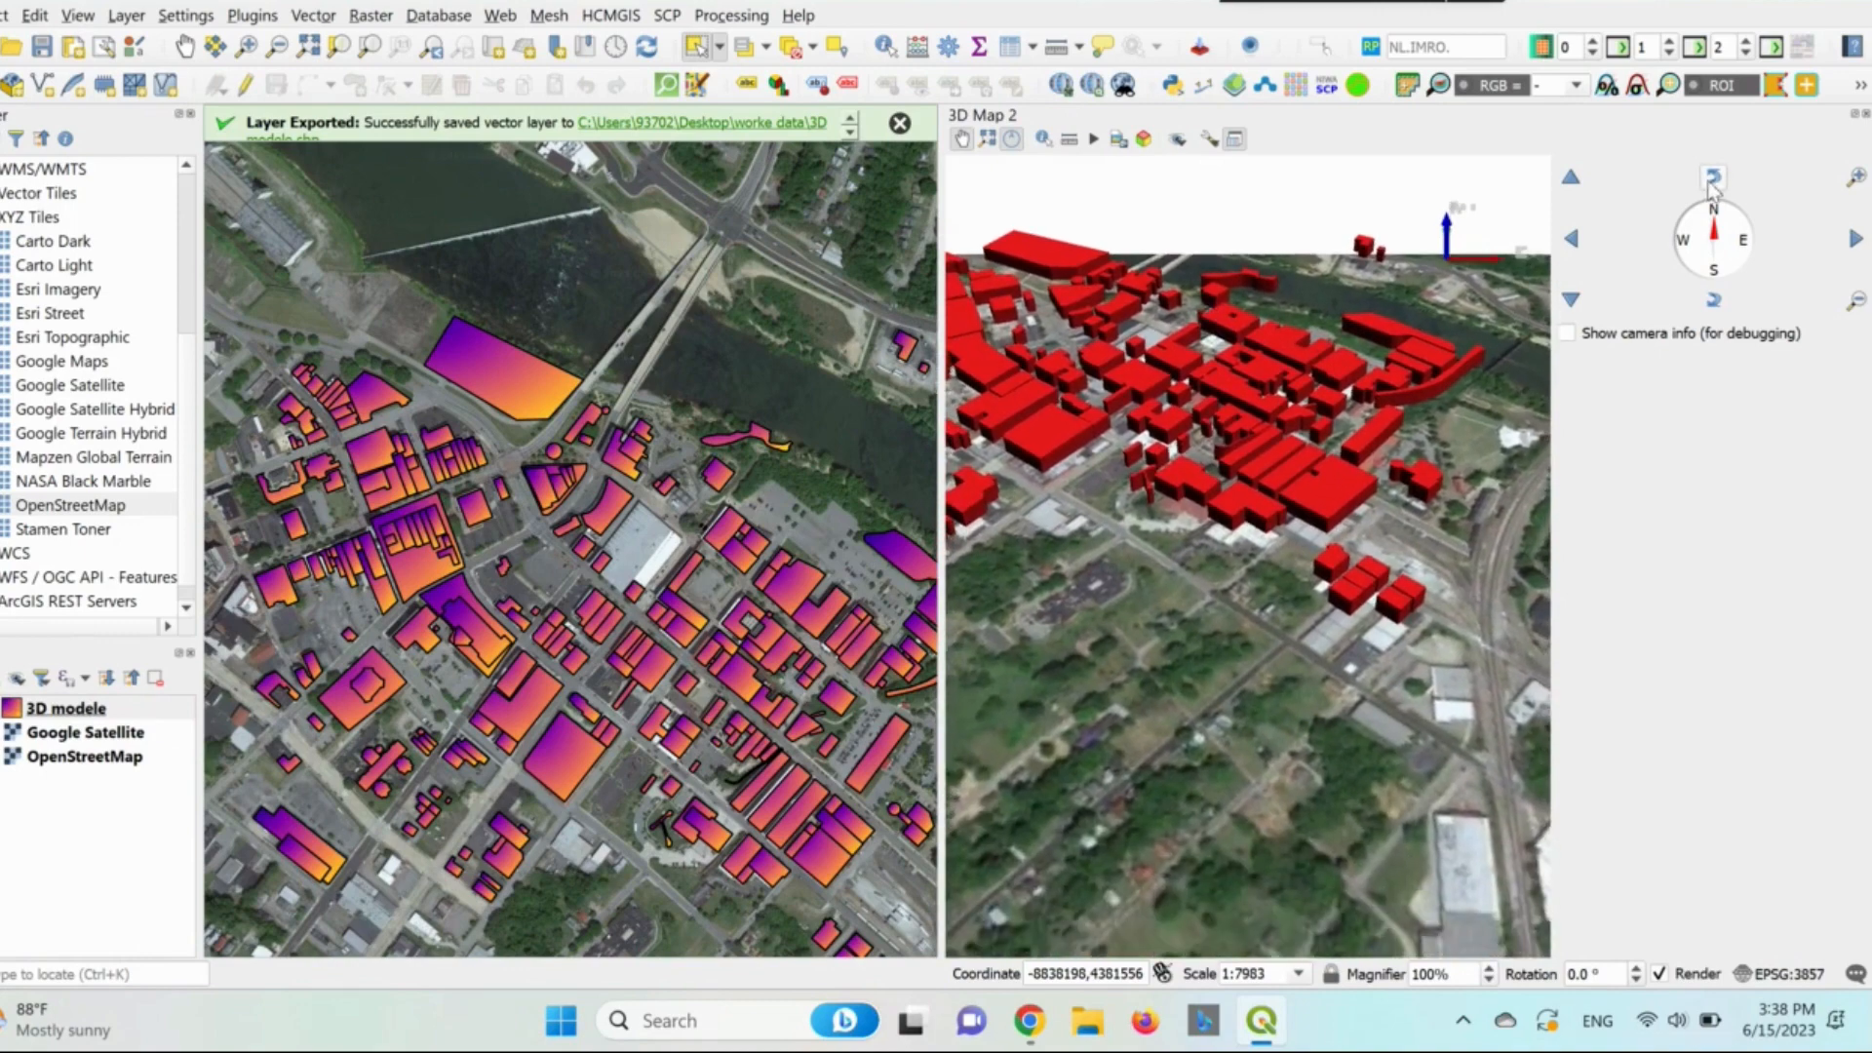
click(1713, 299)
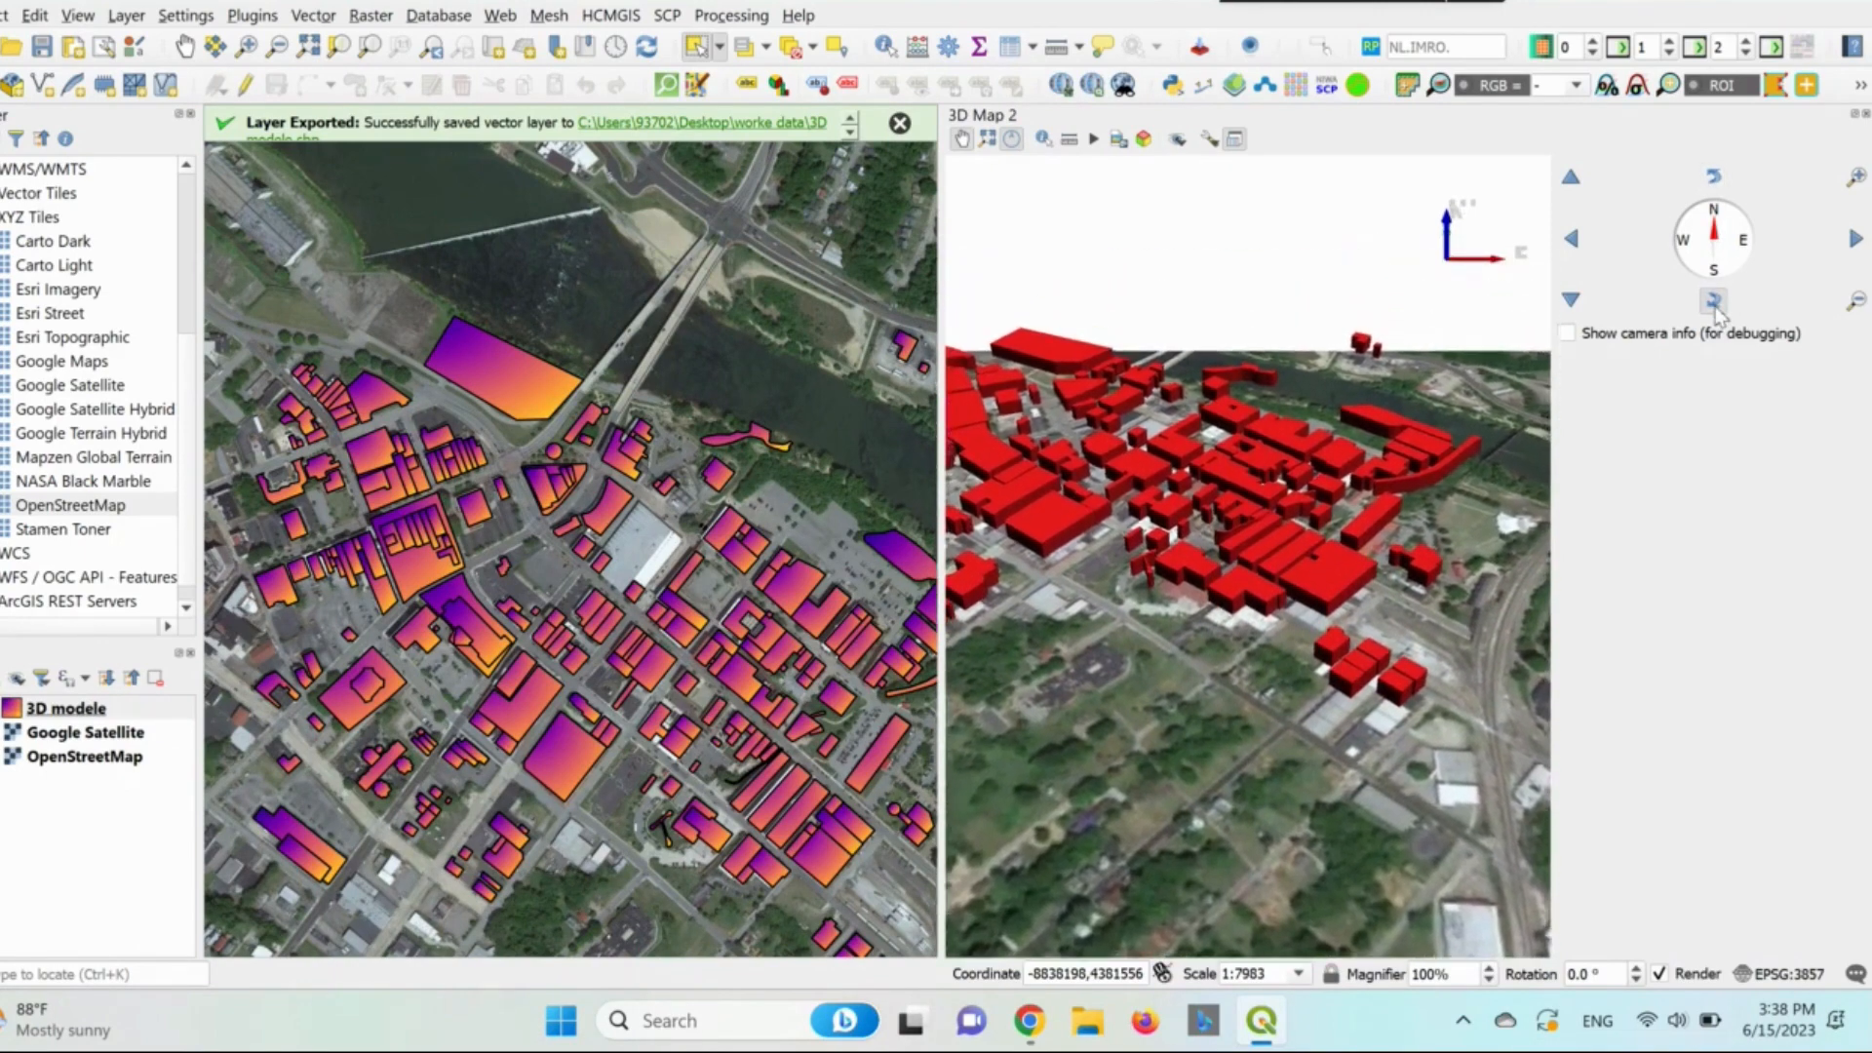
drag(1309, 449, 1289, 383)
drag(1271, 512, 1303, 376)
click(1712, 299)
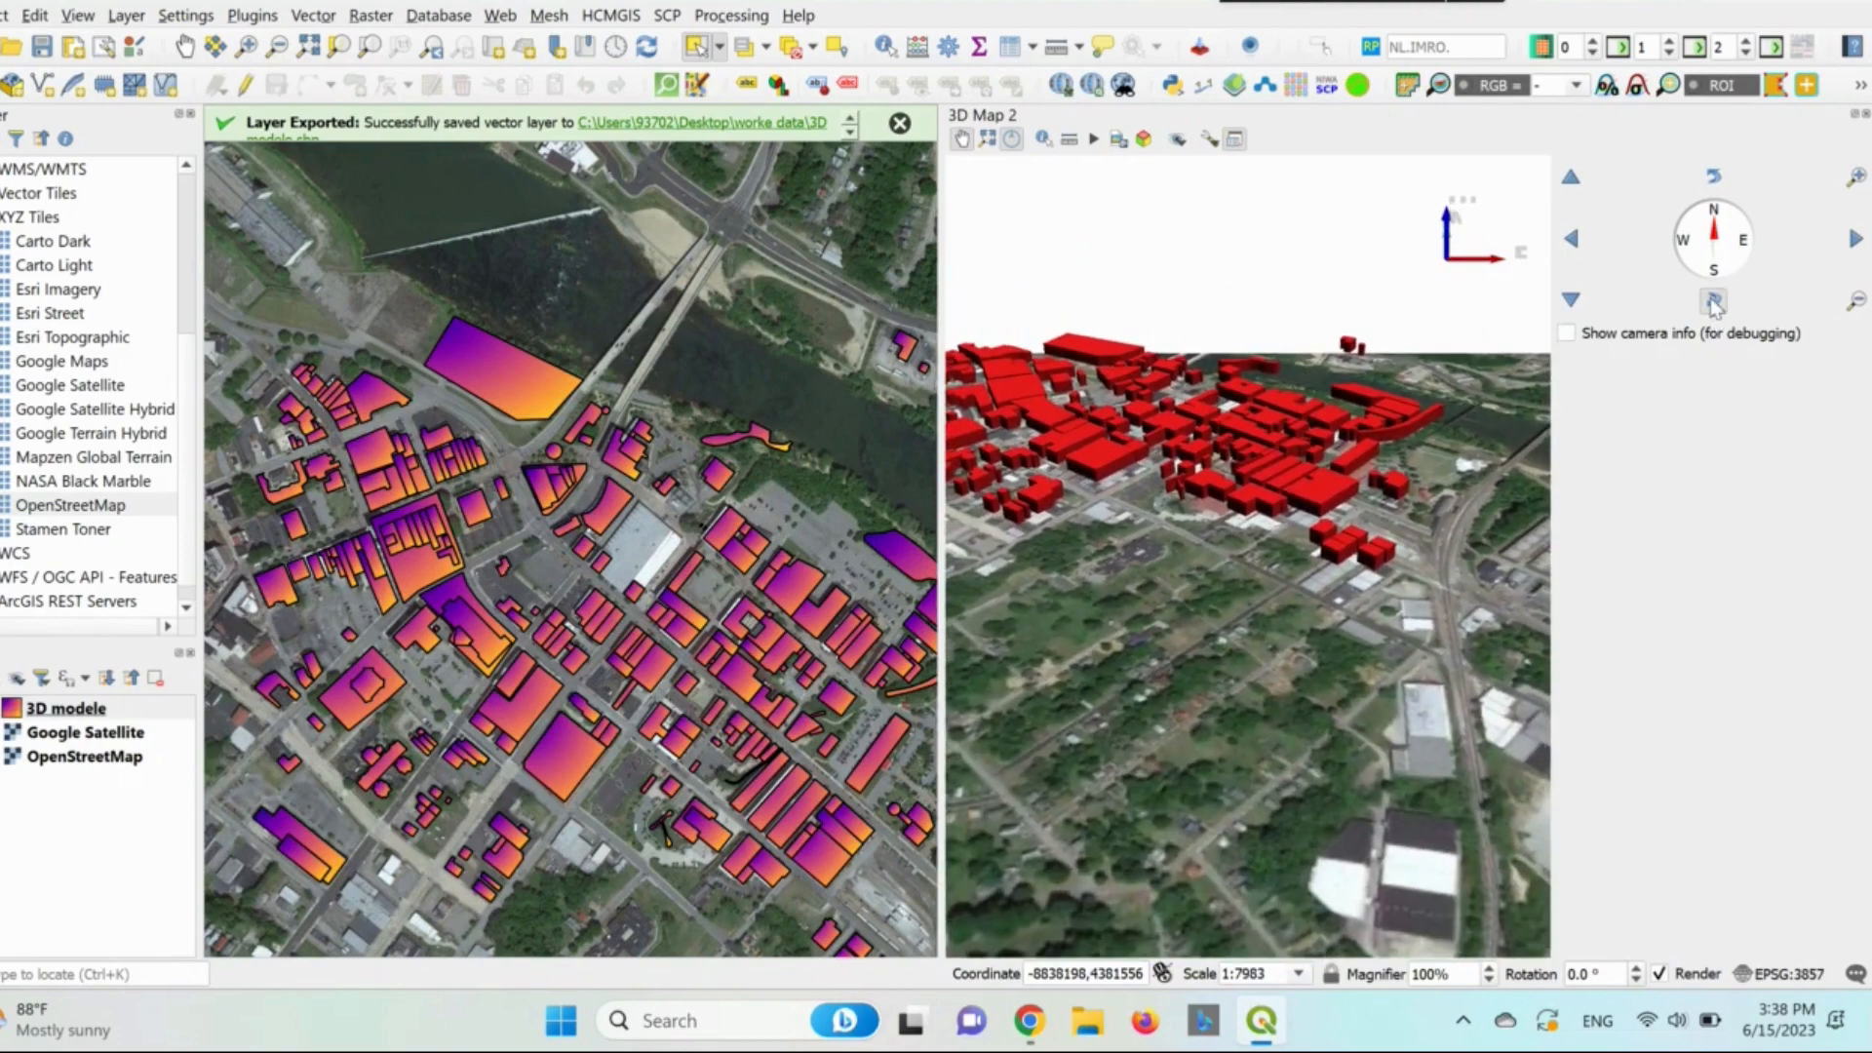
drag(1240, 596, 1094, 395)
scroll(1121, 435, up, 4)
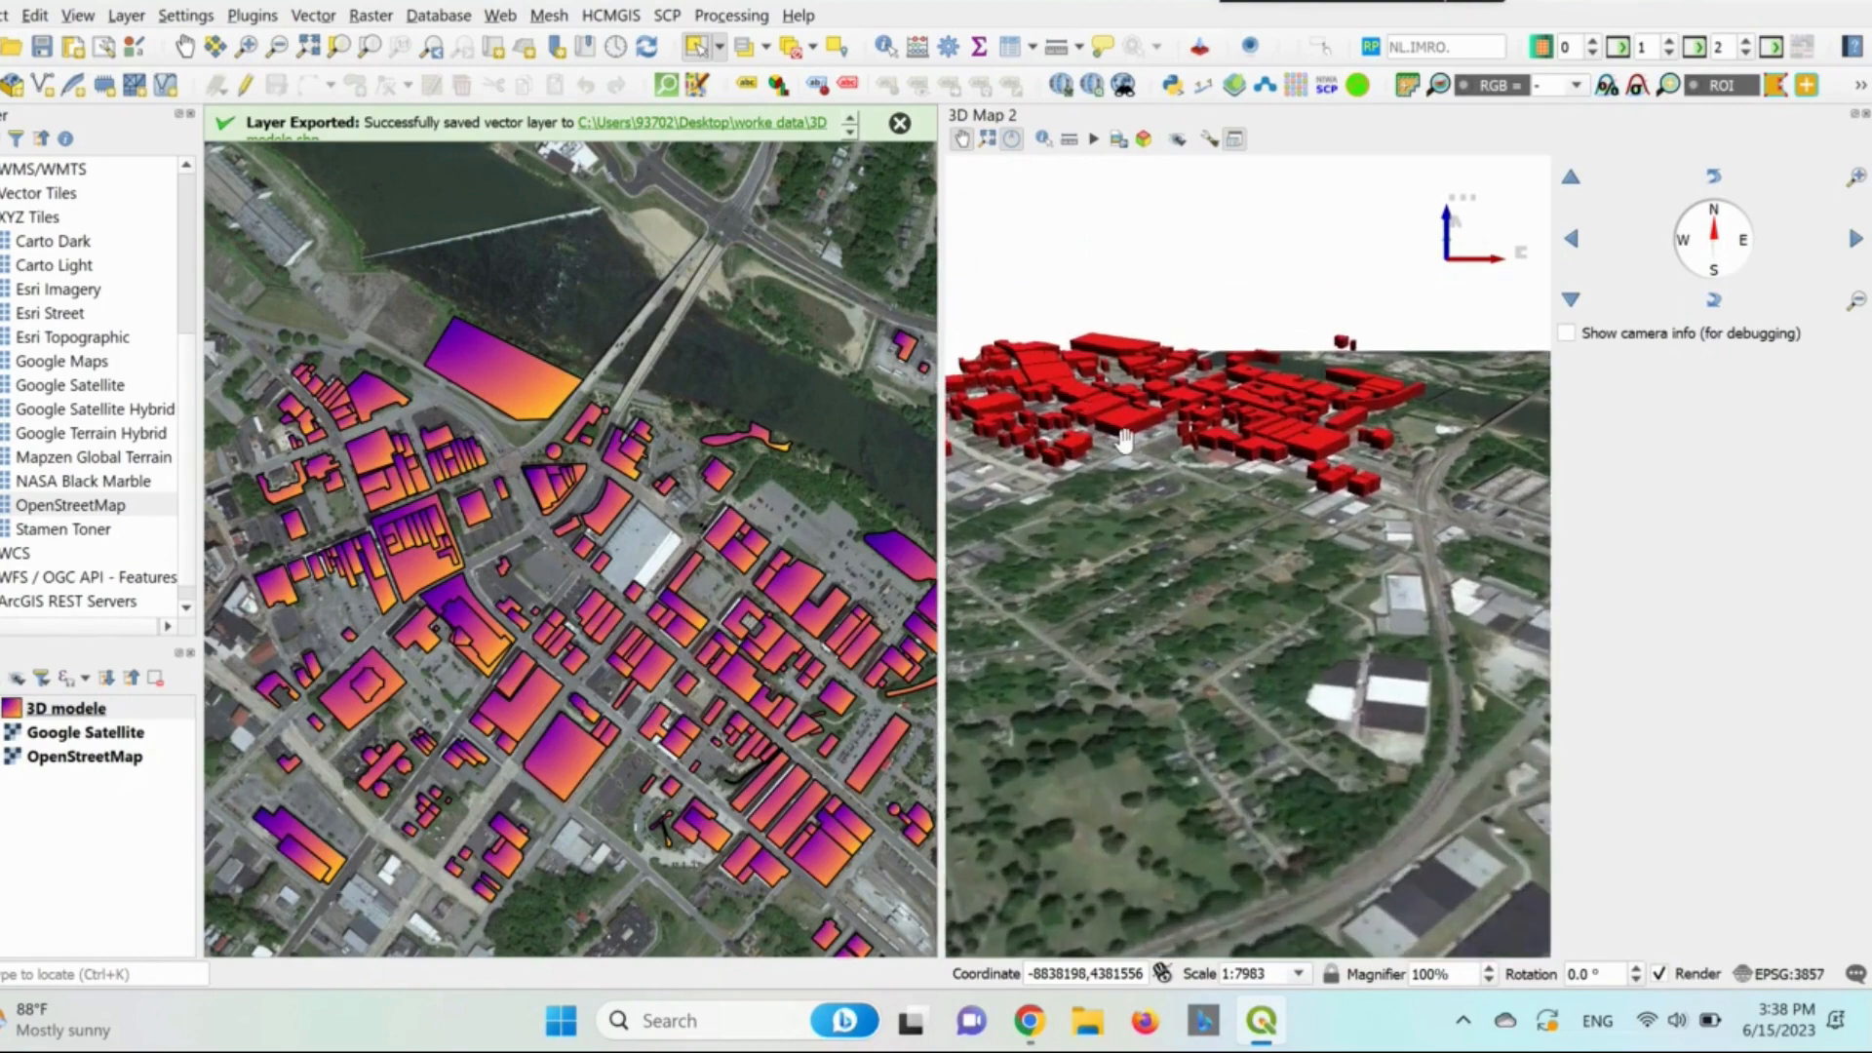
Hide the OpenStreetMap layer, leaving Google Satellite displayed beneath the 3D buildings.
click(0, 732)
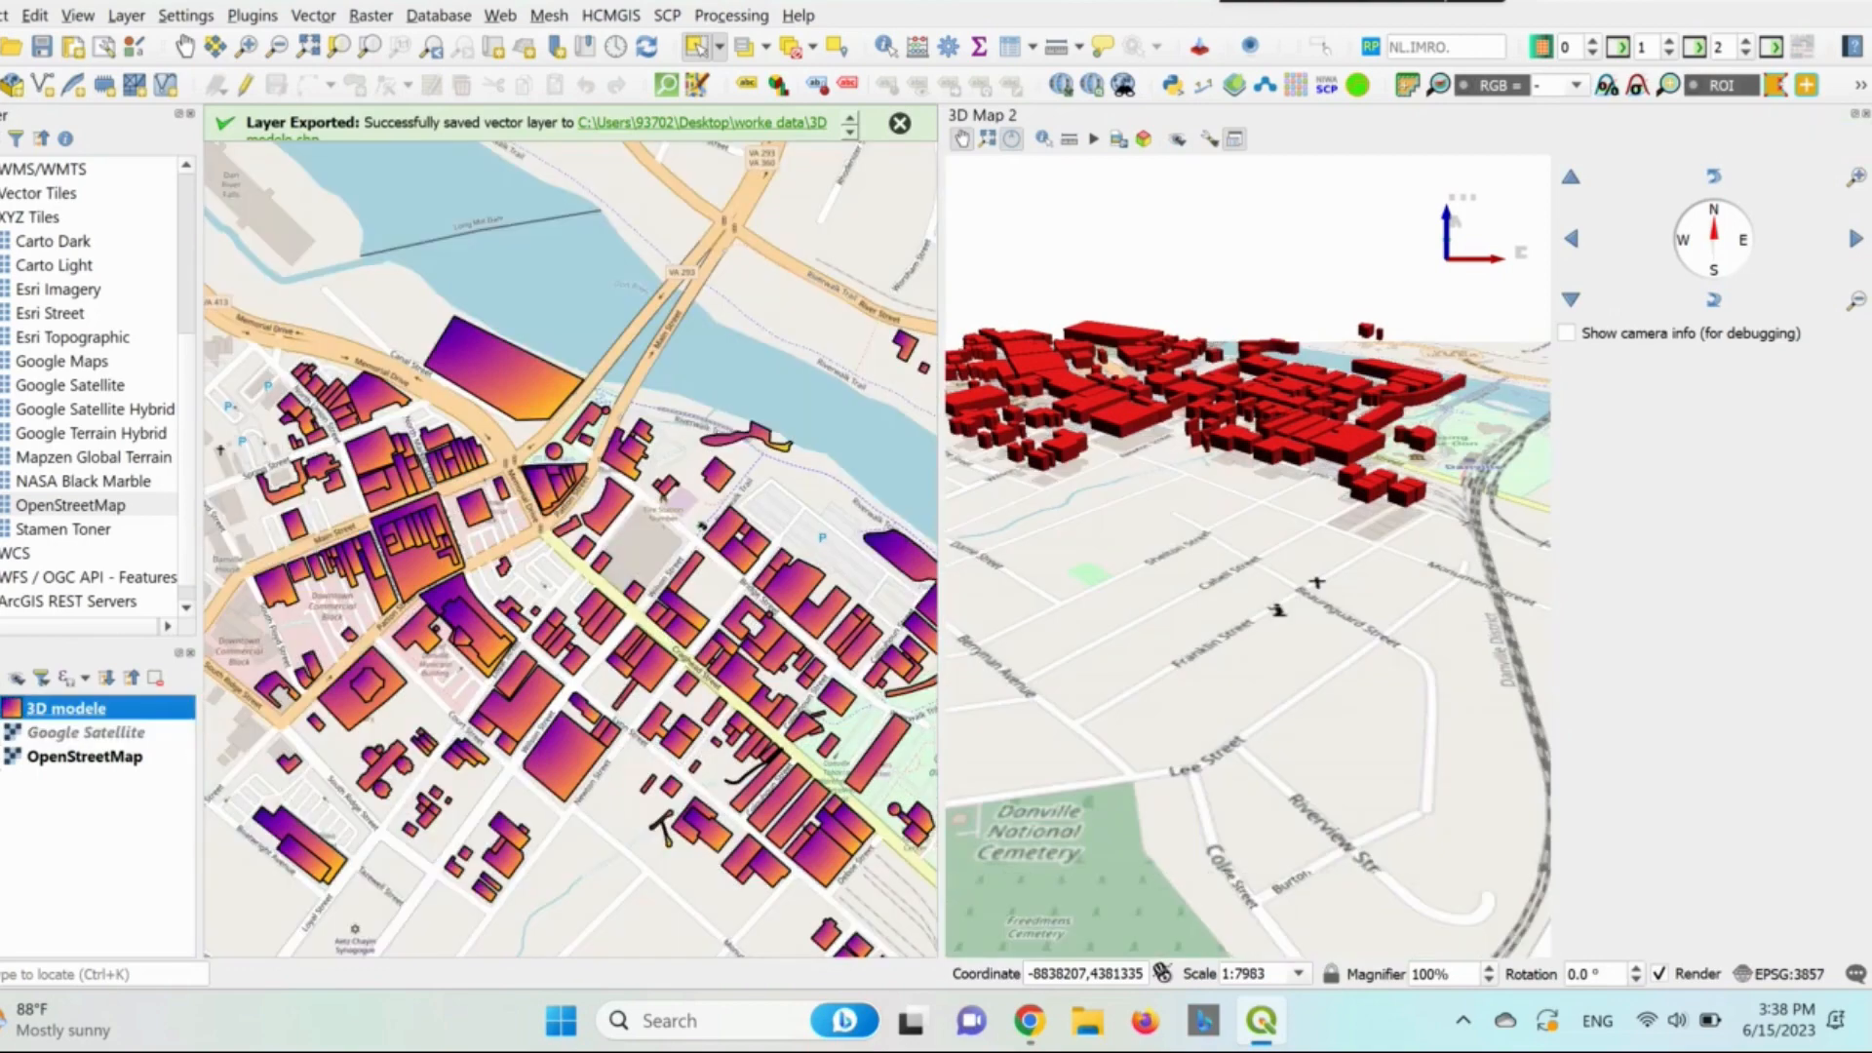
click(0, 756)
click(0, 732)
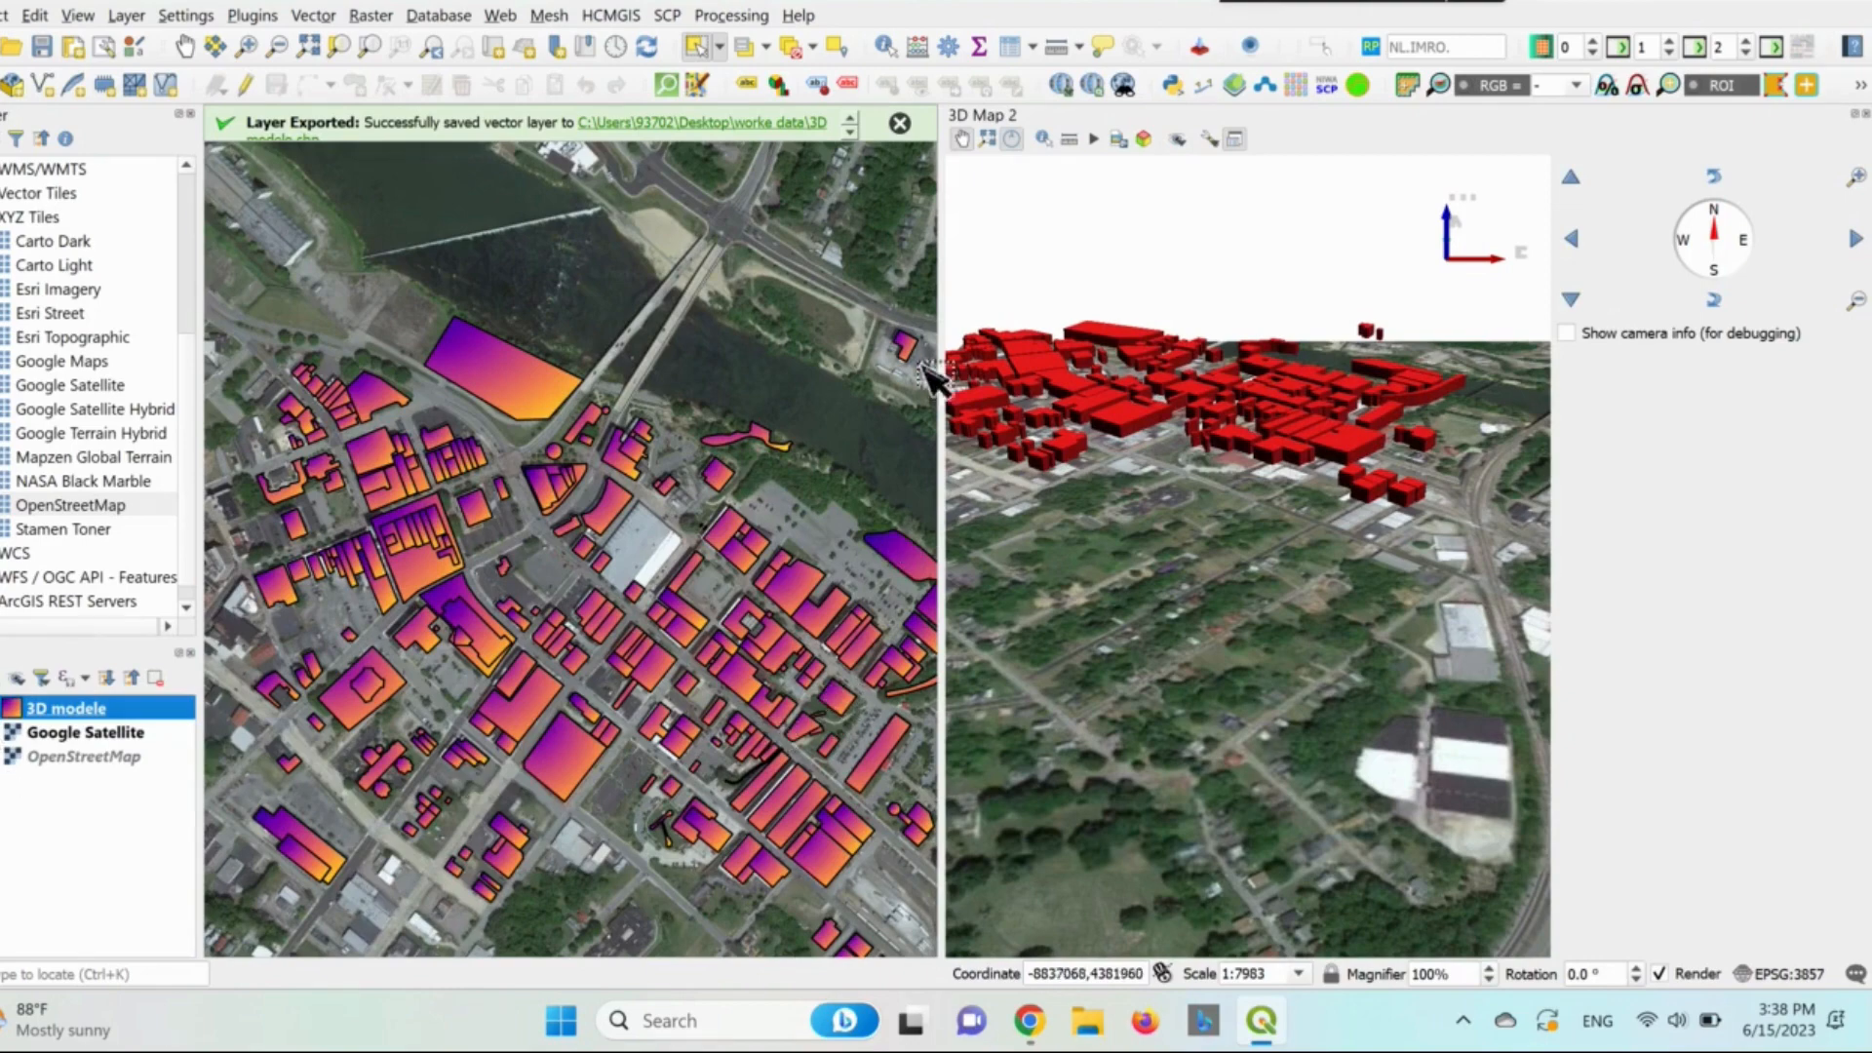
Dismiss the export notification and widen the 3D map view by shrinking the main map and the camera control area.
click(898, 124)
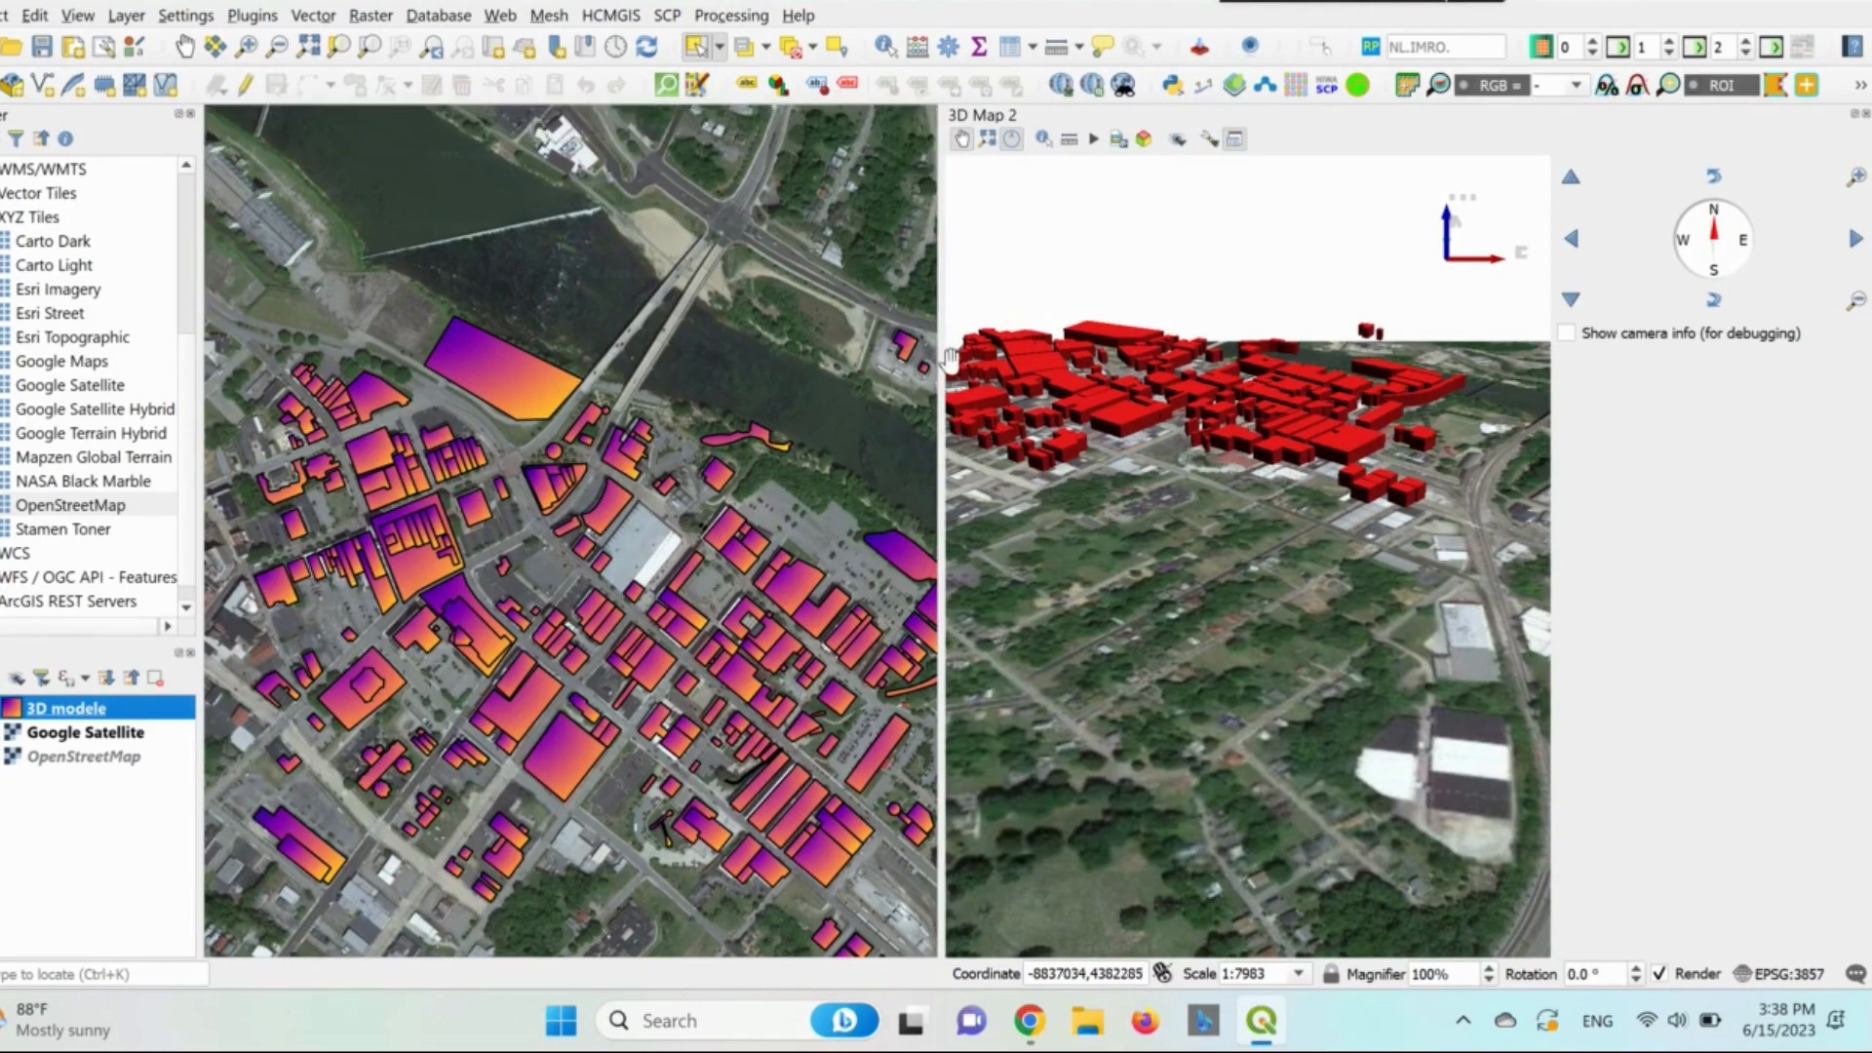
drag(941, 358, 604, 343)
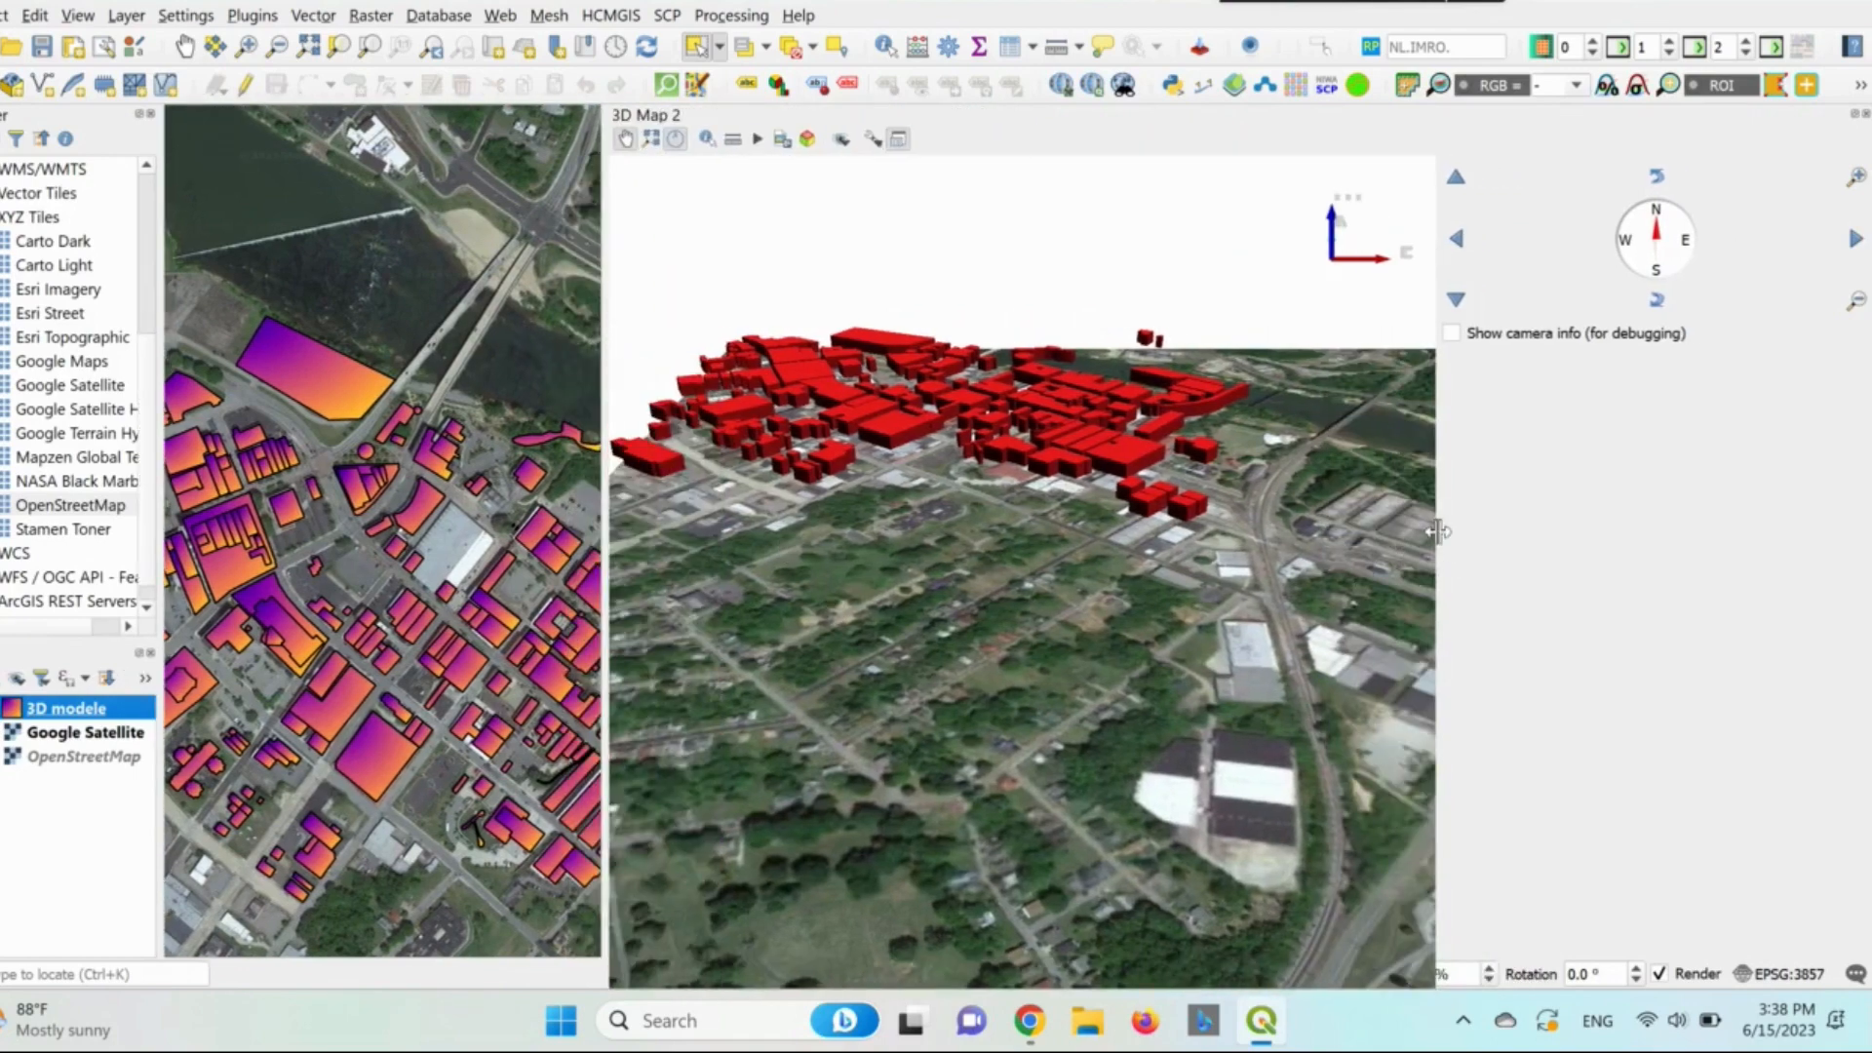
drag(1438, 531, 1675, 538)
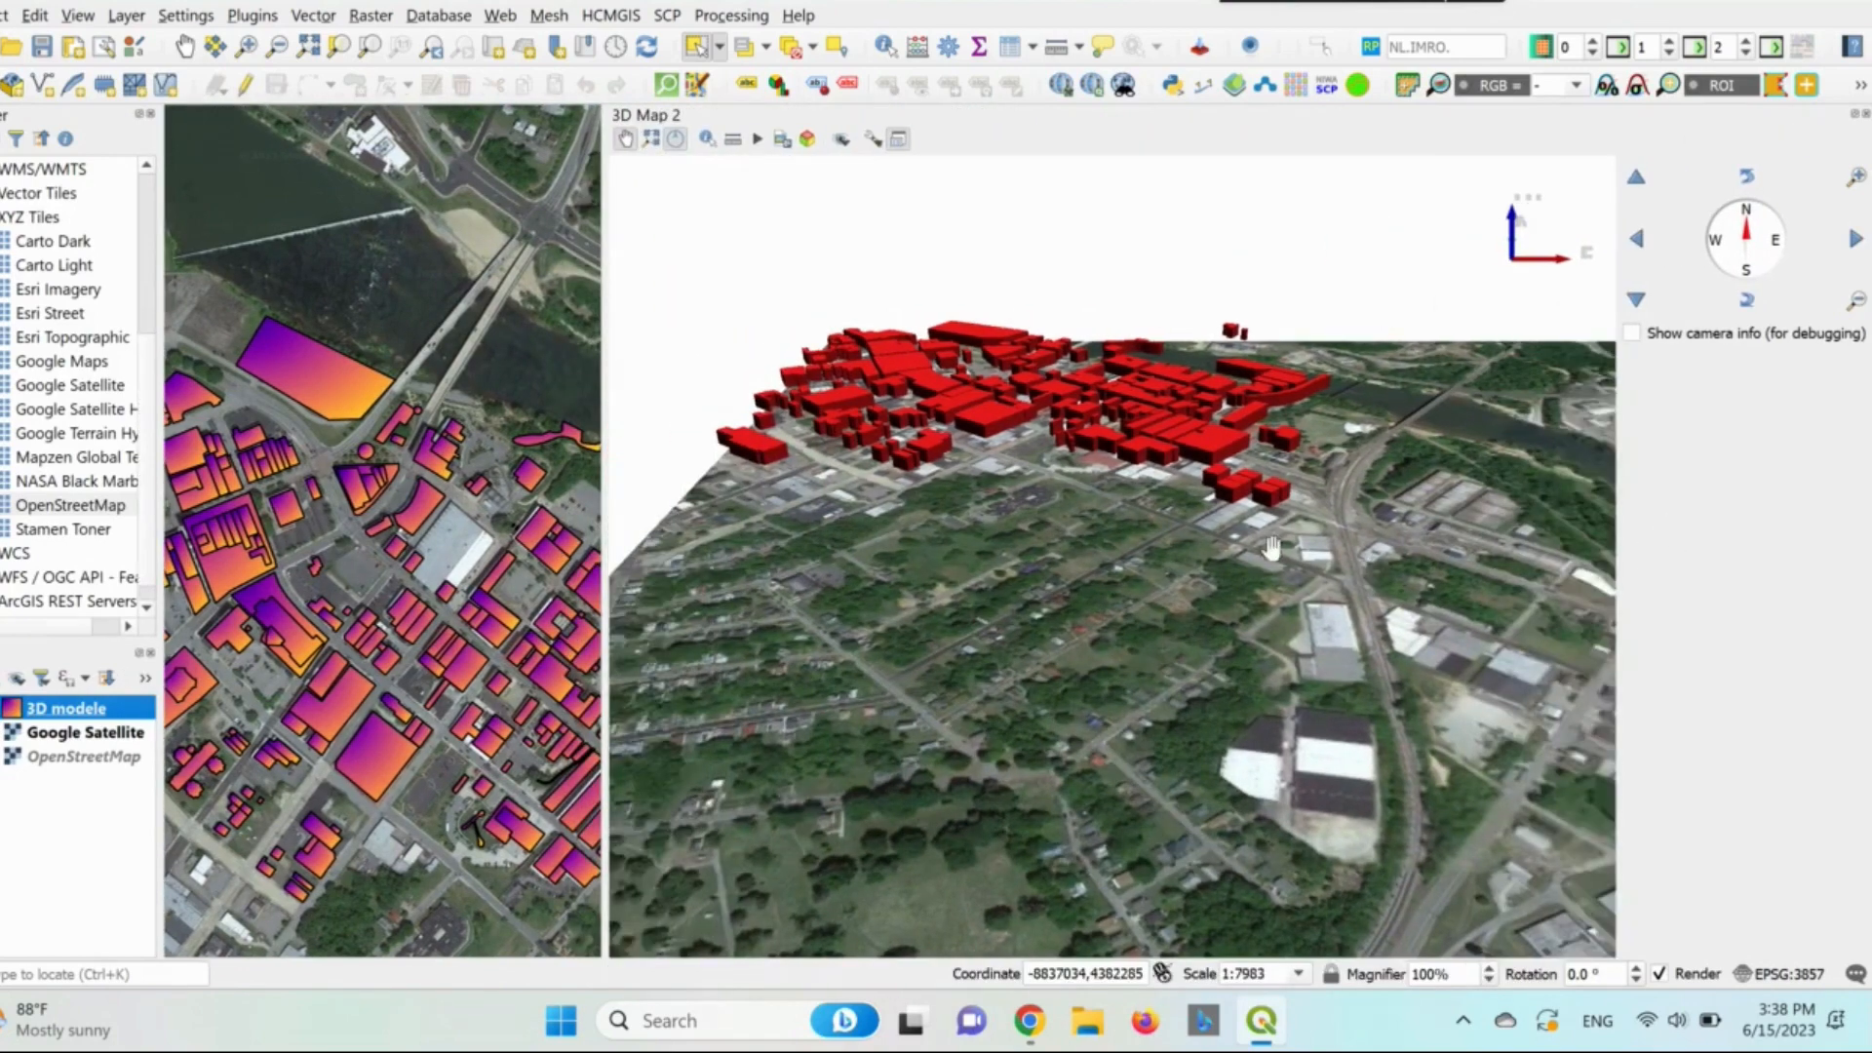
scroll(1053, 465, up, 3)
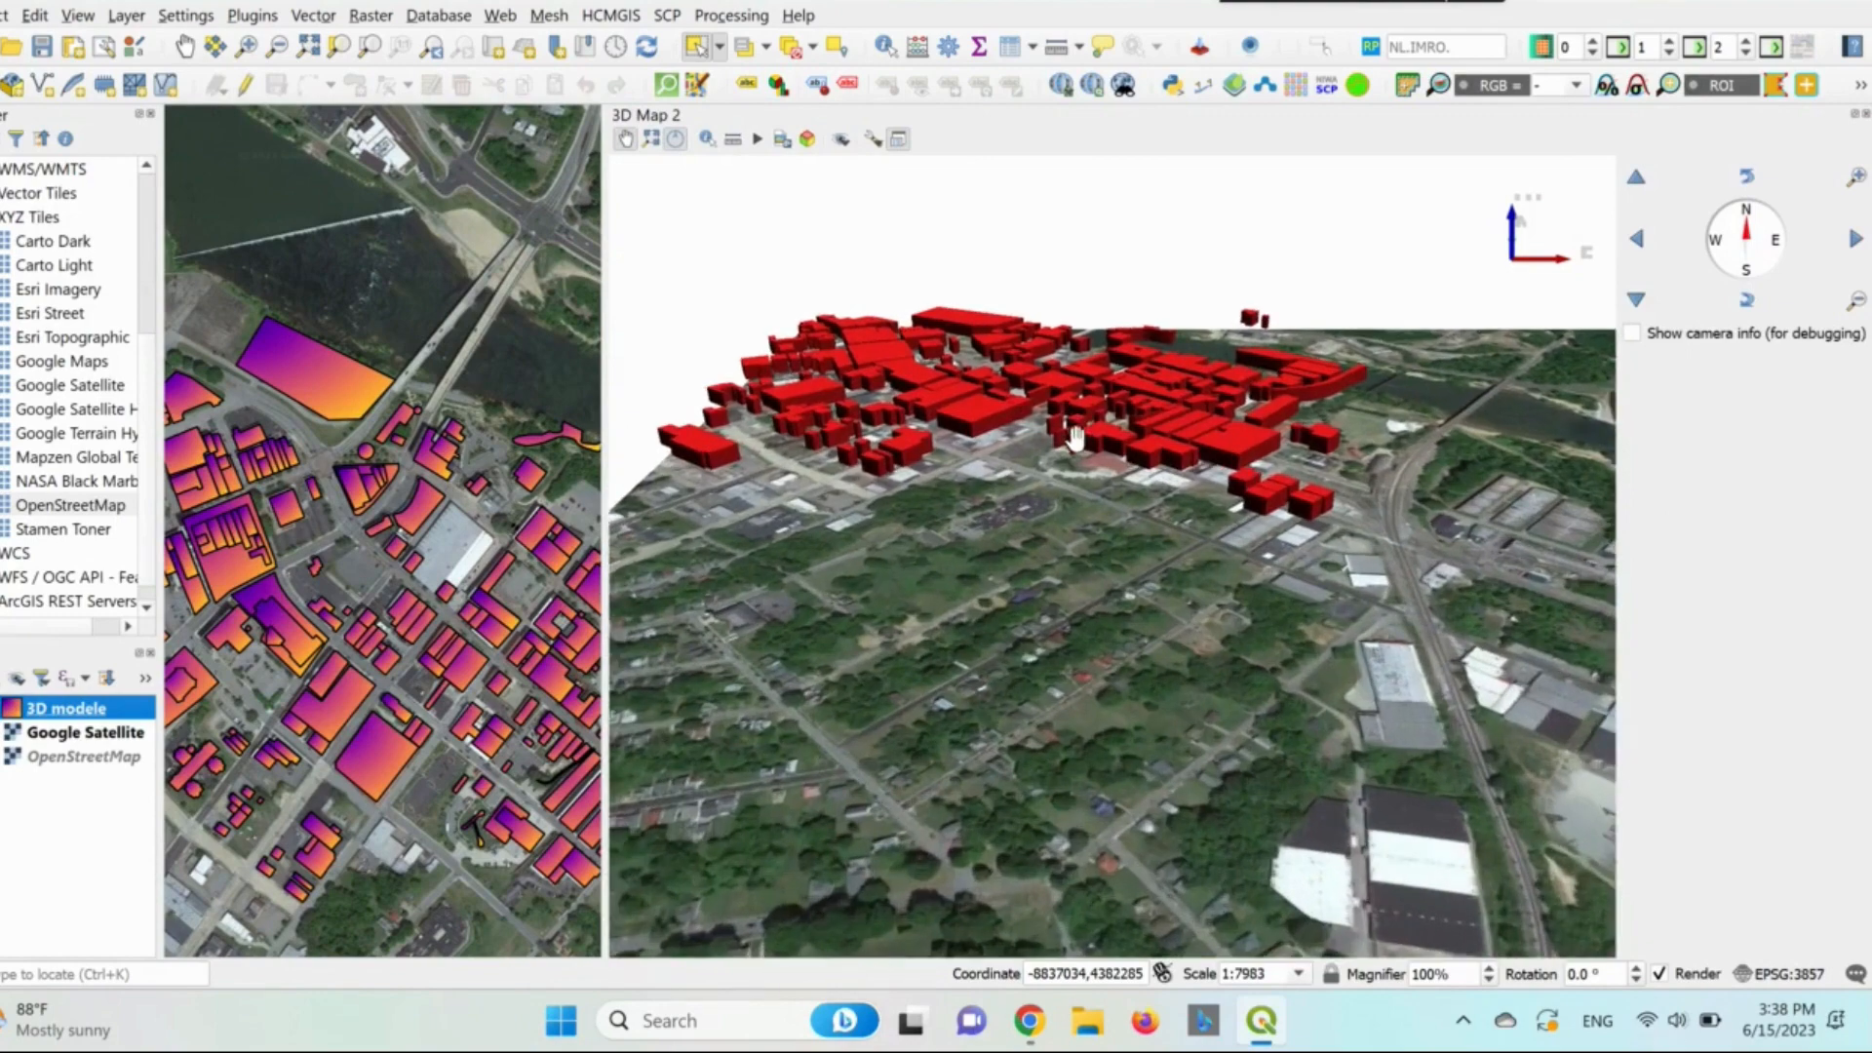
scroll(1075, 438, up, 1)
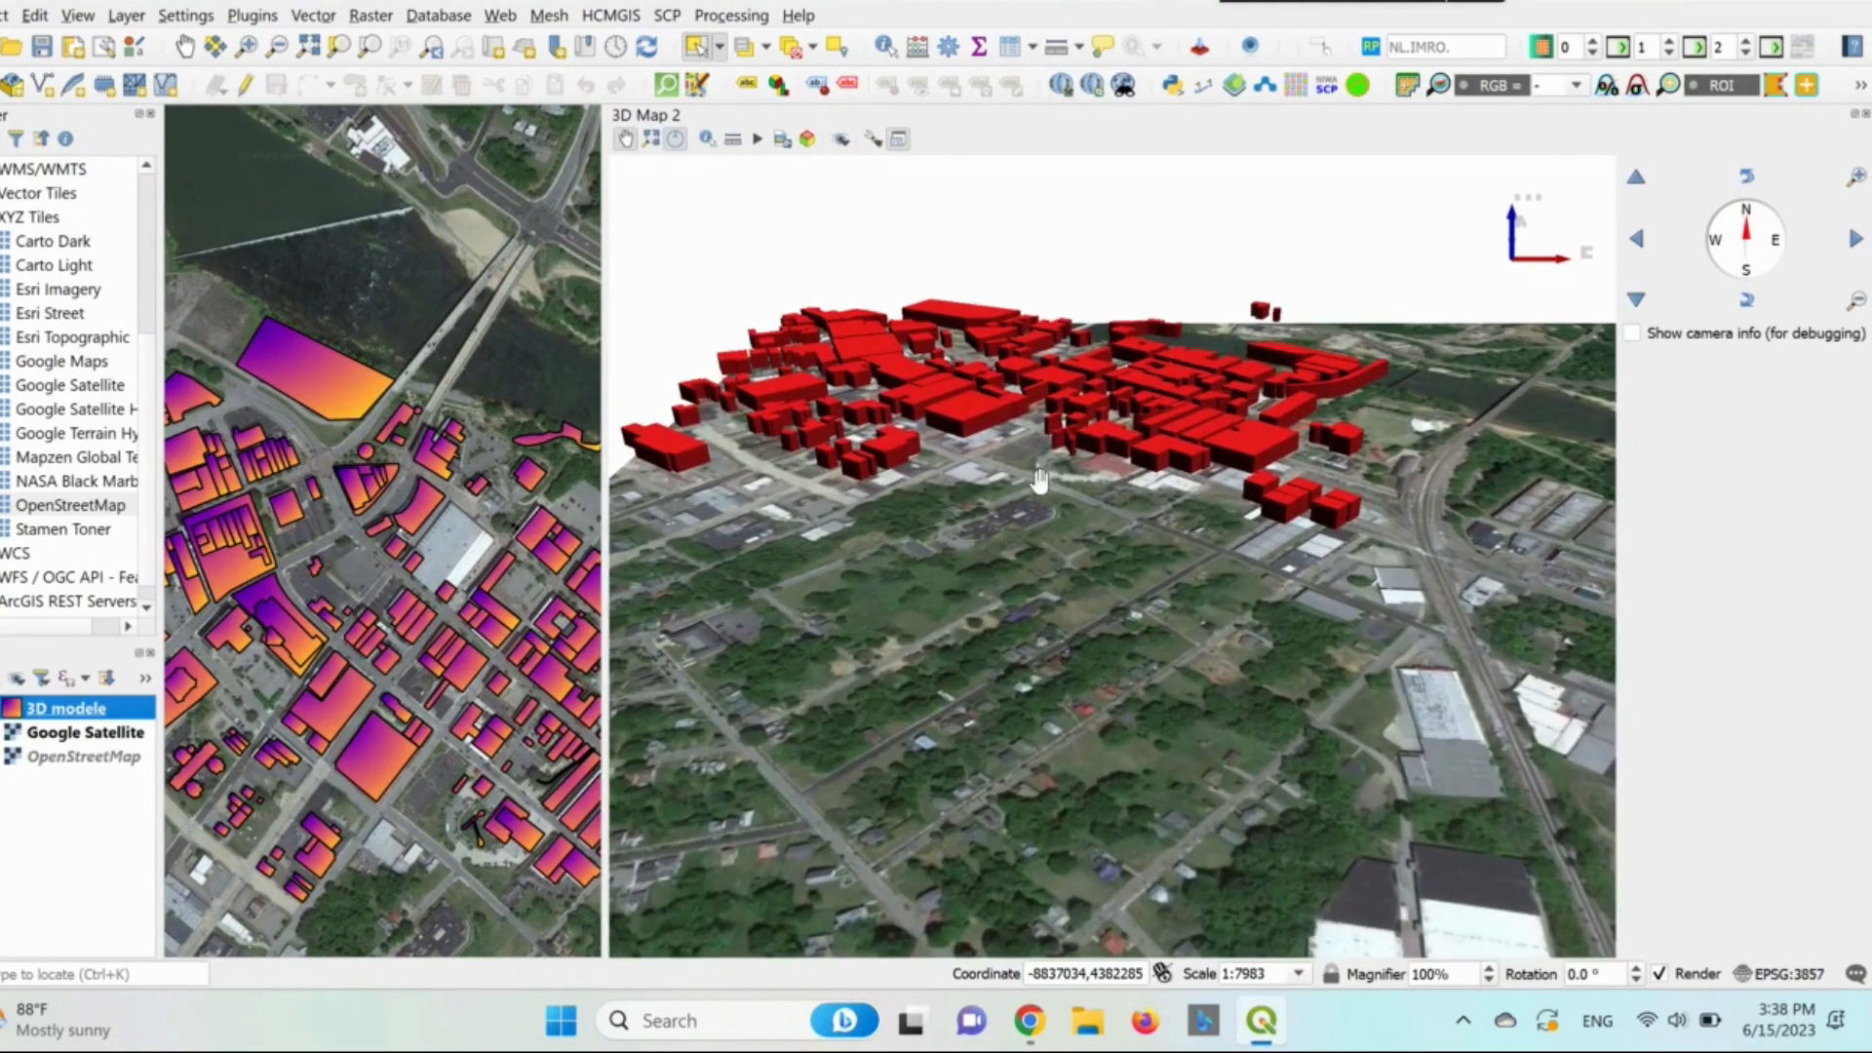